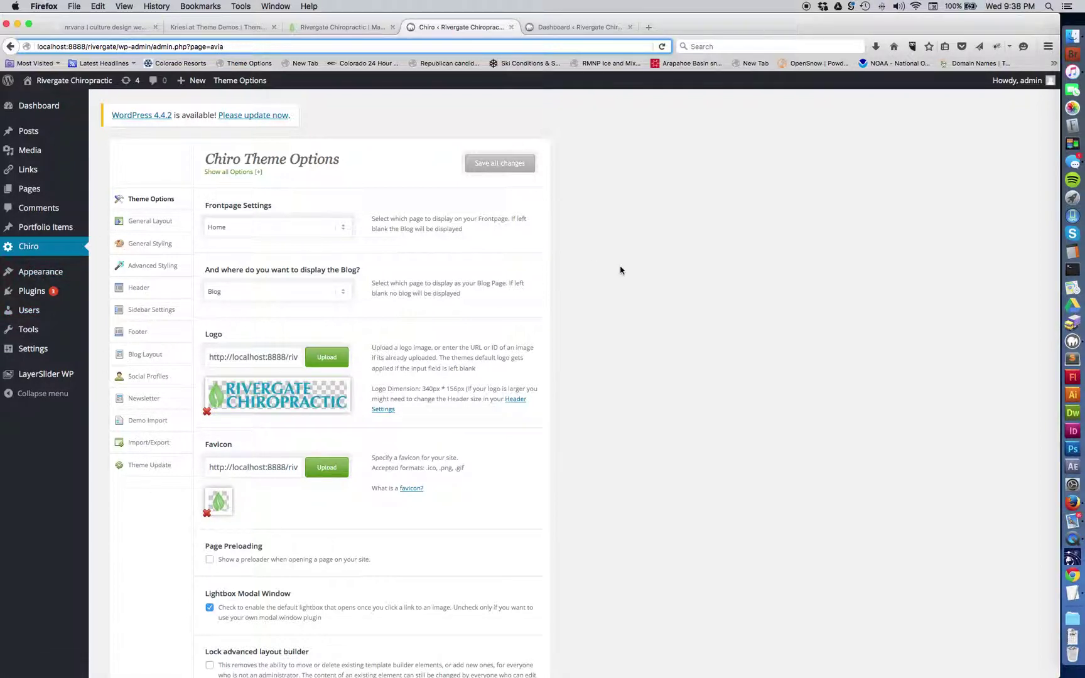
Replace the site logo with logo-color.png from the media library at Full Size – 673 × 223
scroll(620, 270, down, 2)
click(153, 162)
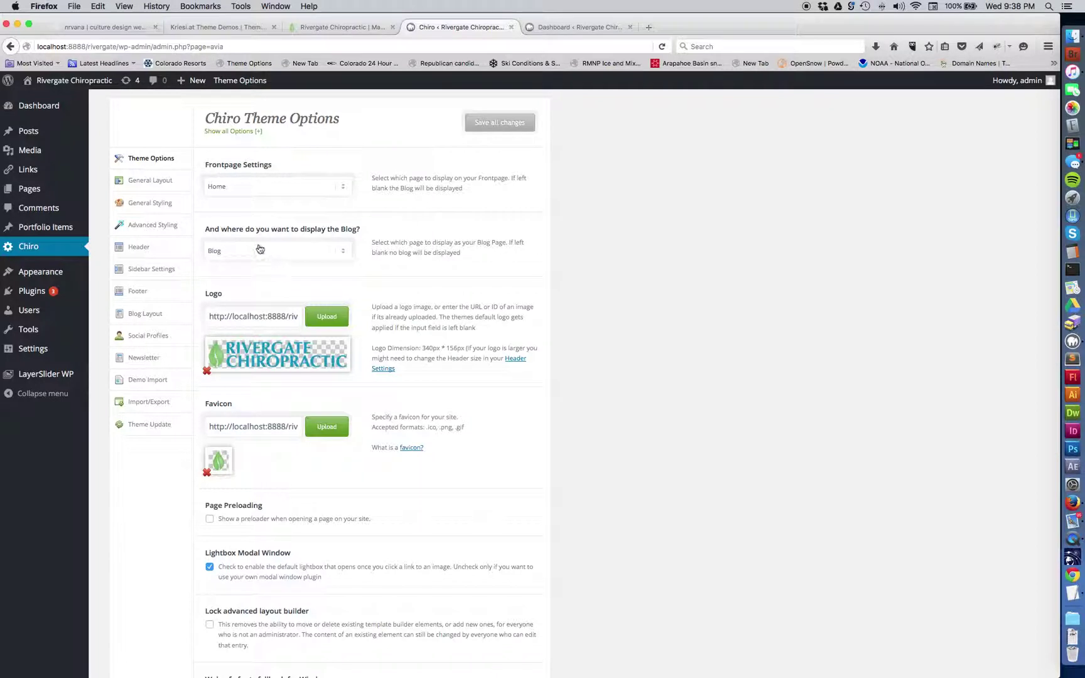
click(321, 318)
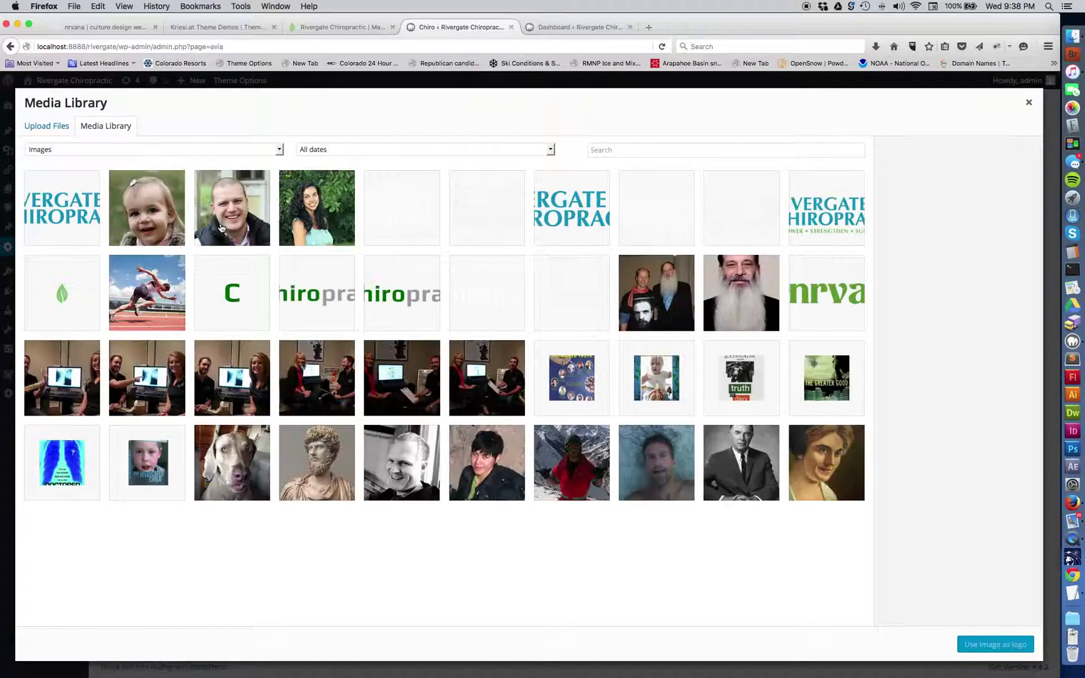
click(825, 213)
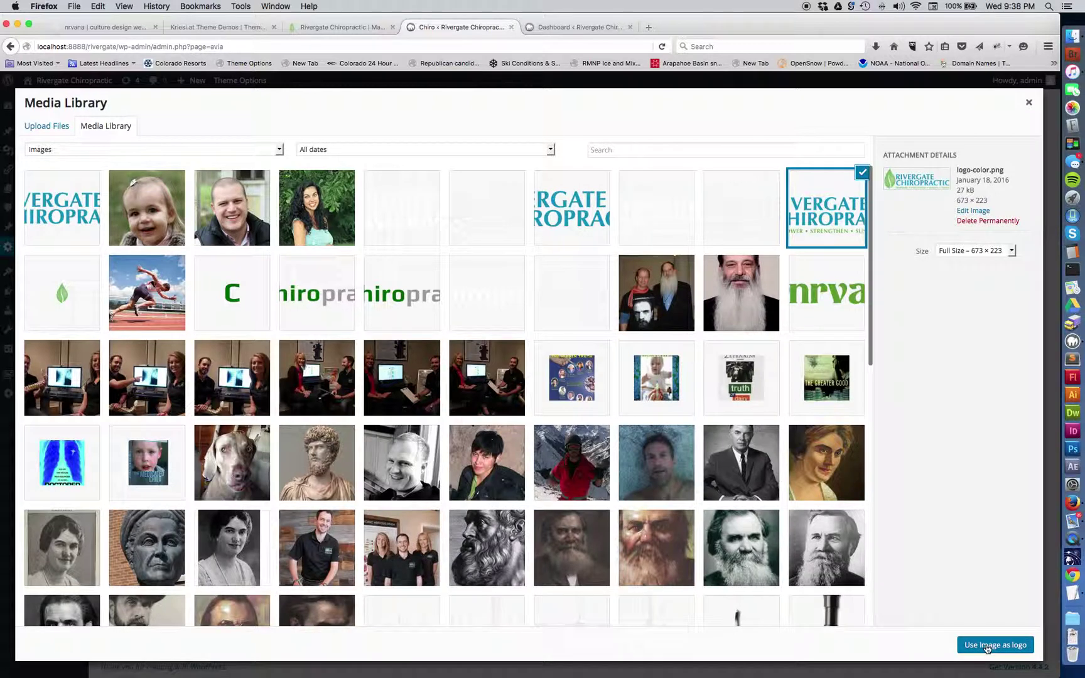
click(959, 254)
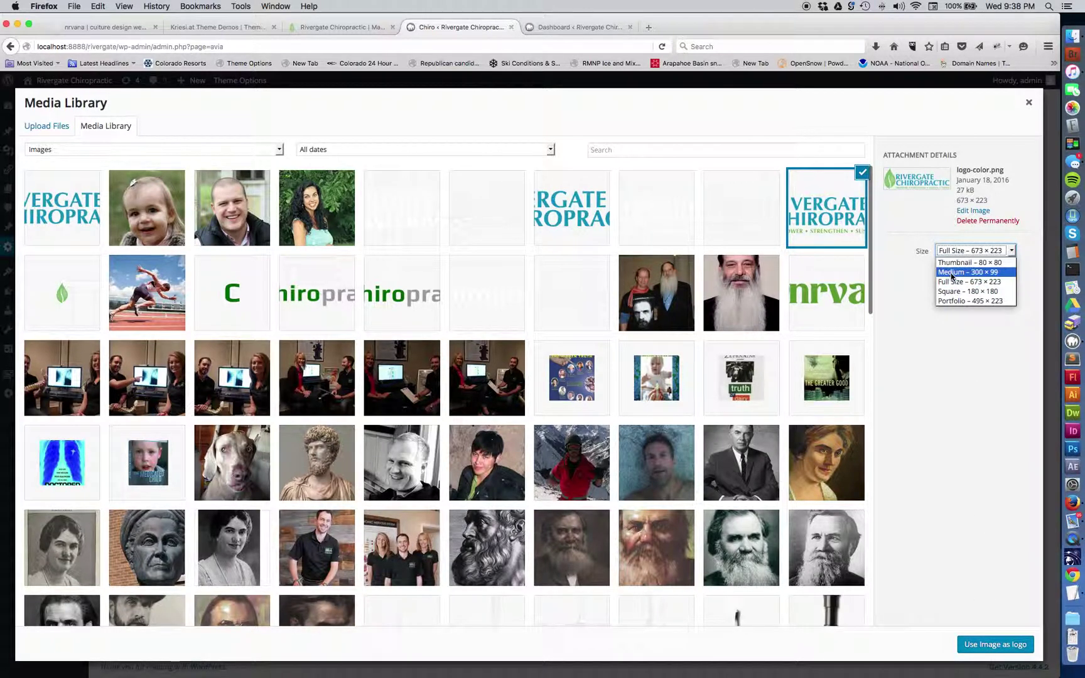
click(955, 282)
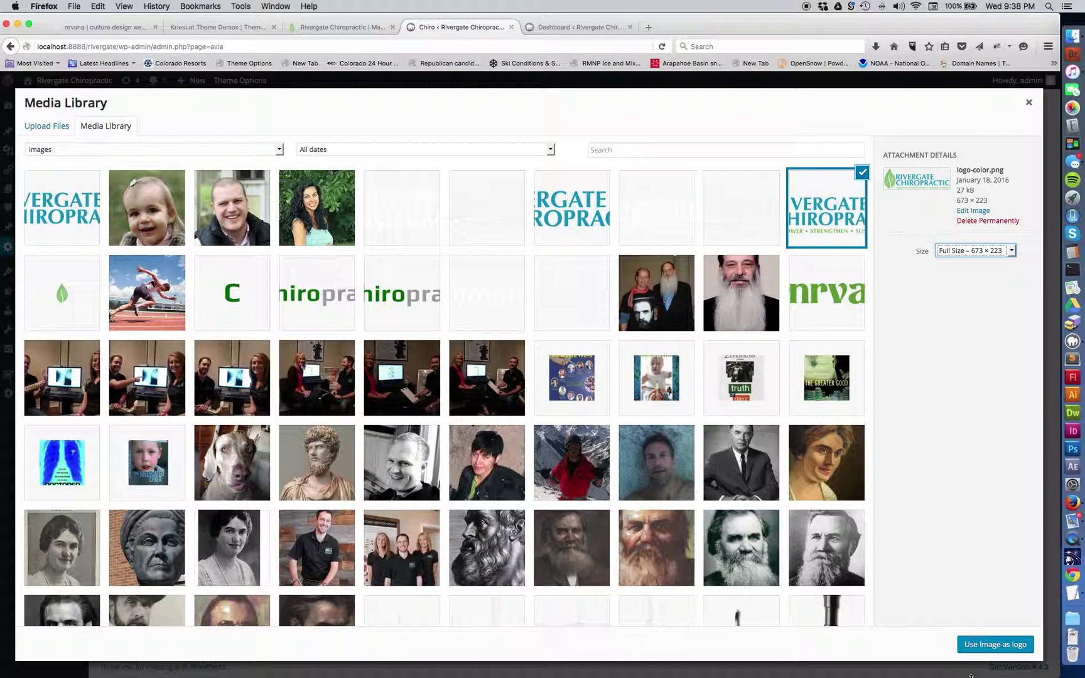
click(988, 648)
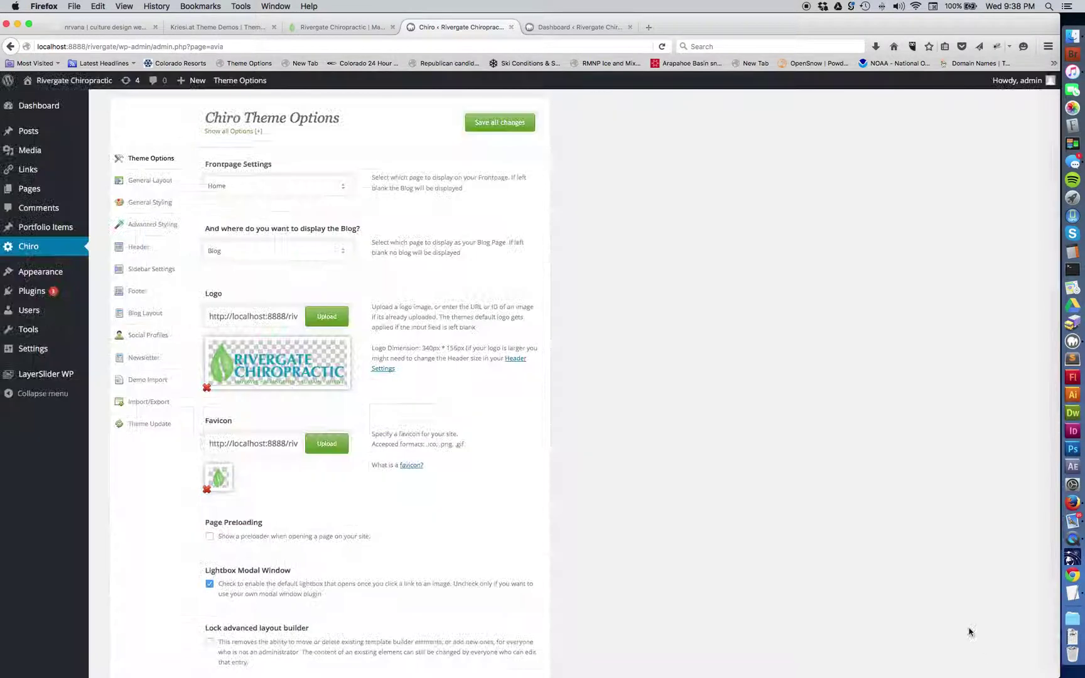
Review the remaining general theme options, from the favicon down to the Google Analytics tracking code
scroll(349, 443, down, 5)
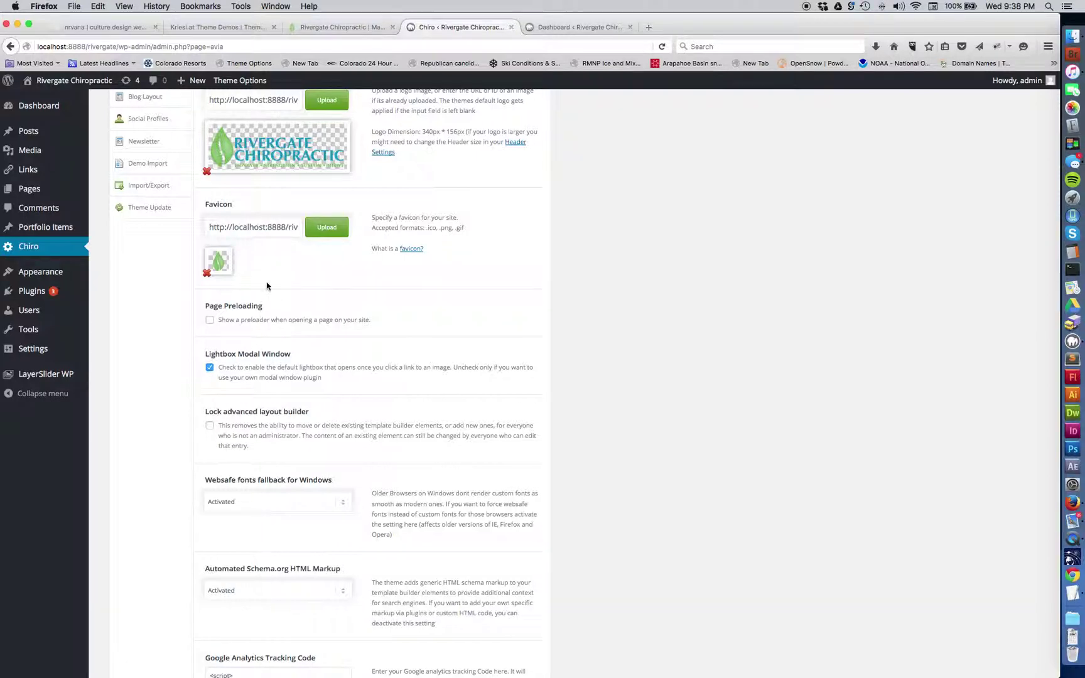
scroll(266, 286, down, 3)
scroll(264, 295, down, 2)
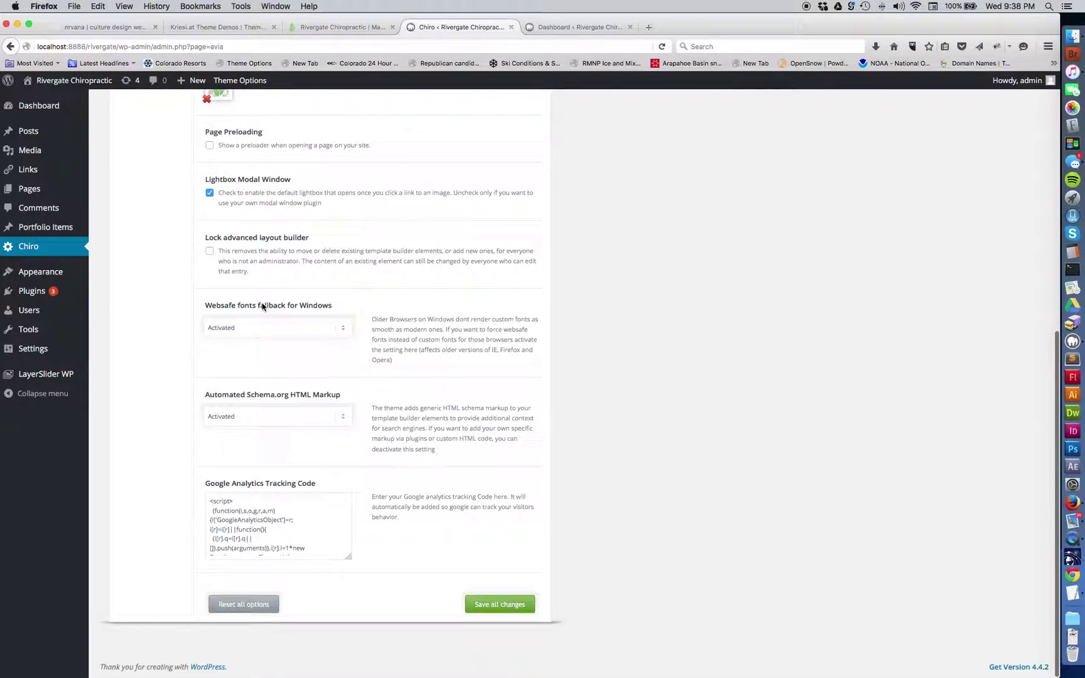
scroll(238, 248, up, 1)
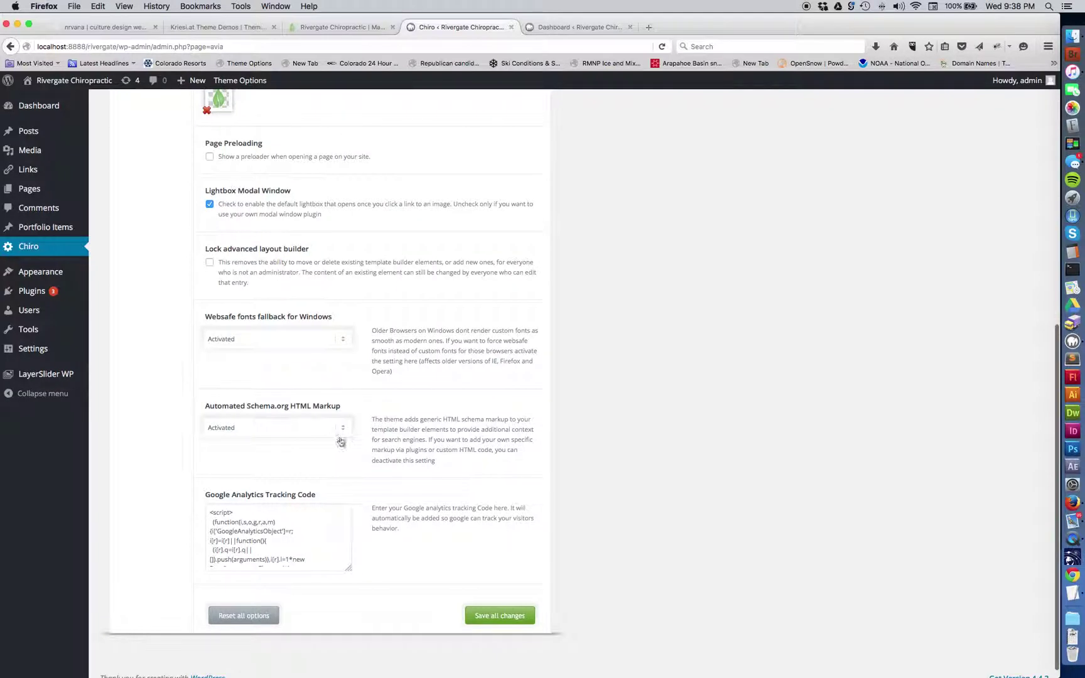
scroll(239, 428, down, 1)
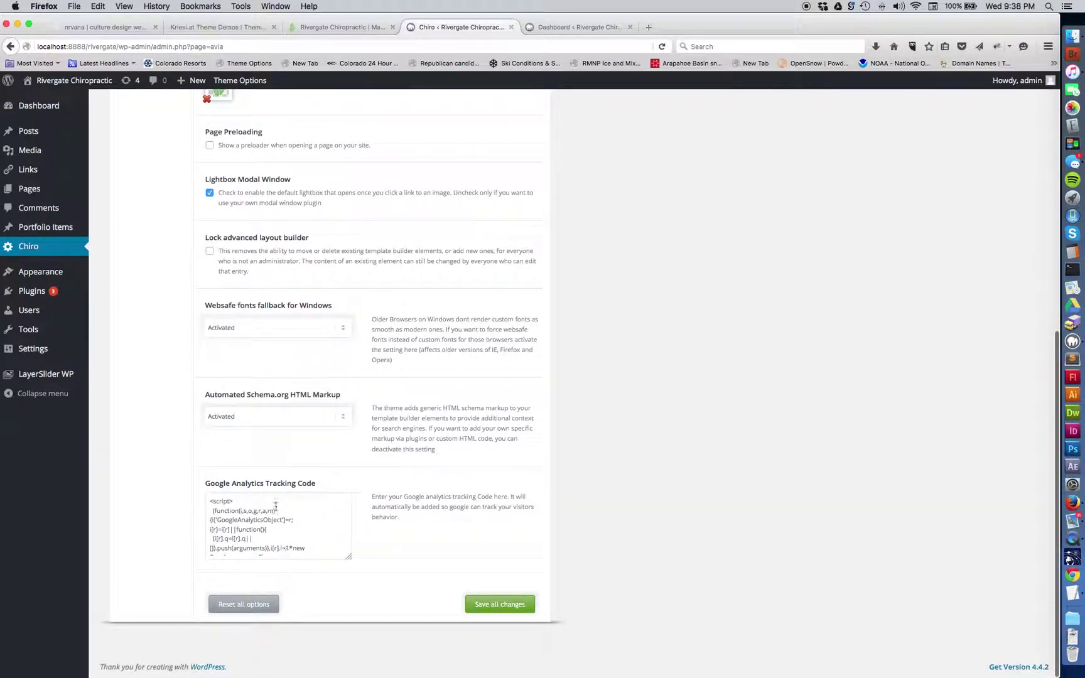
mouse_move(209, 502)
mouse_down()
mouse_move(295, 546)
mouse_move(303, 563)
mouse_move(213, 553)
mouse_move(184, 511)
mouse_move(207, 486)
mouse_up()
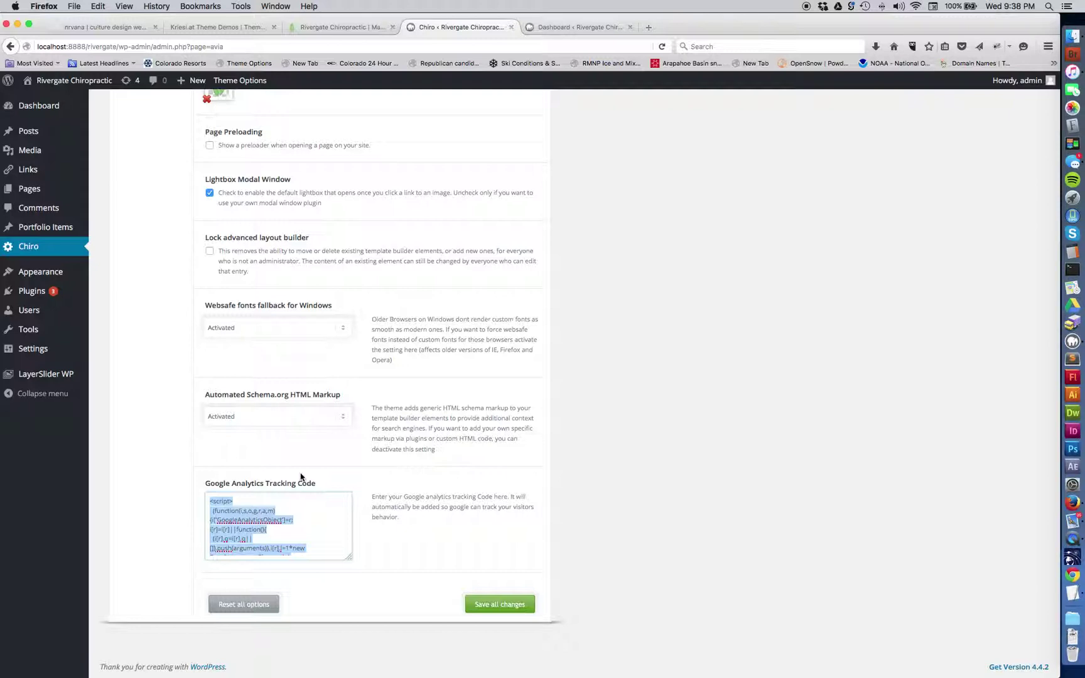
scroll(334, 361, up, 5)
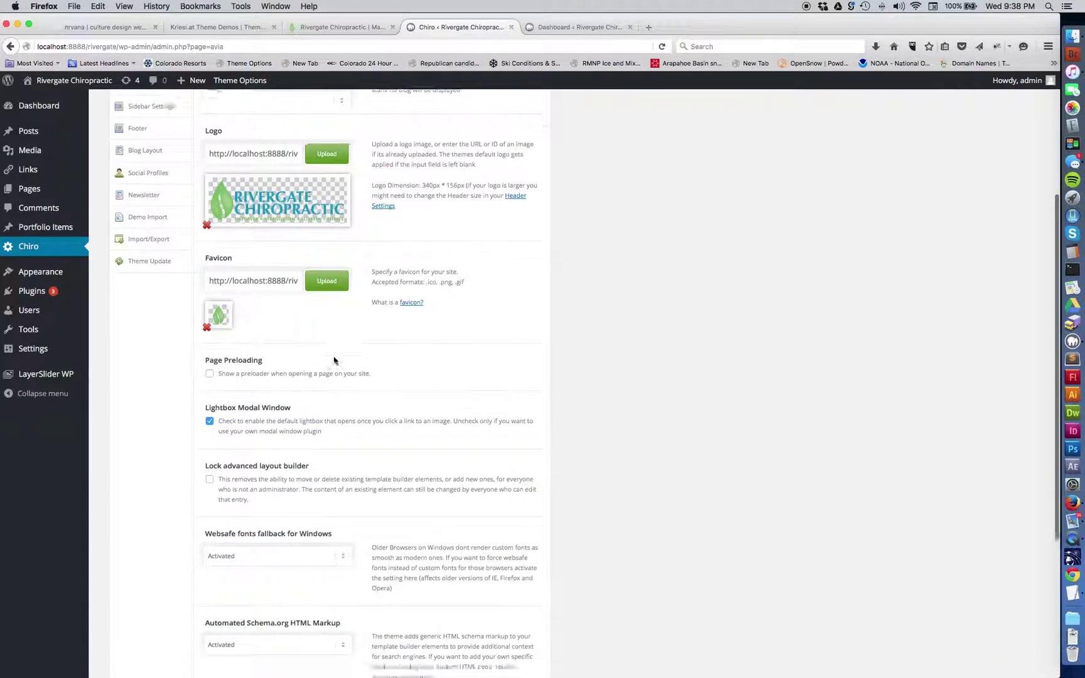
scroll(334, 361, down, 5)
scroll(334, 361, up, 10)
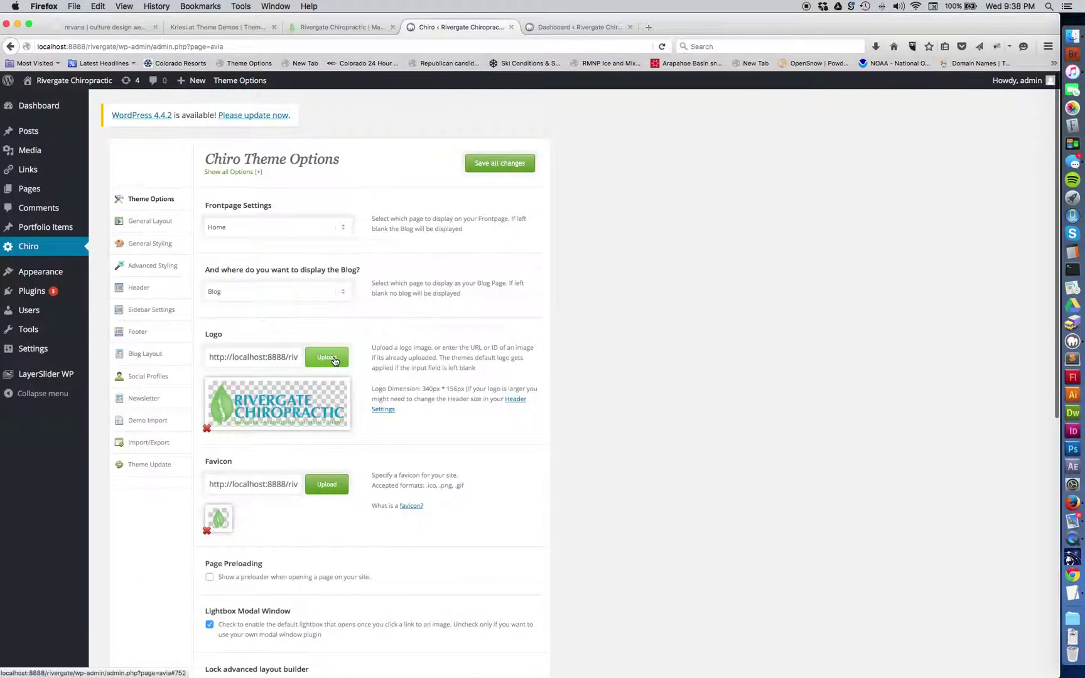
Try the Left Sidebar placement for the logo and main menu in the General Layout settings, and restore Top Header
click(169, 224)
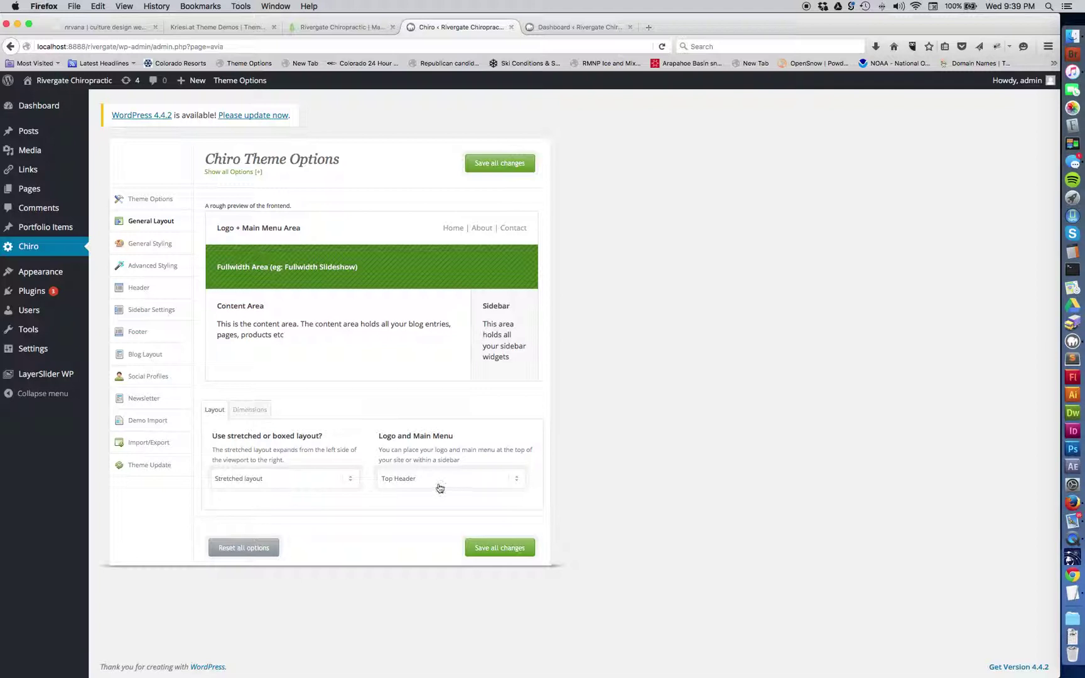
click(399, 480)
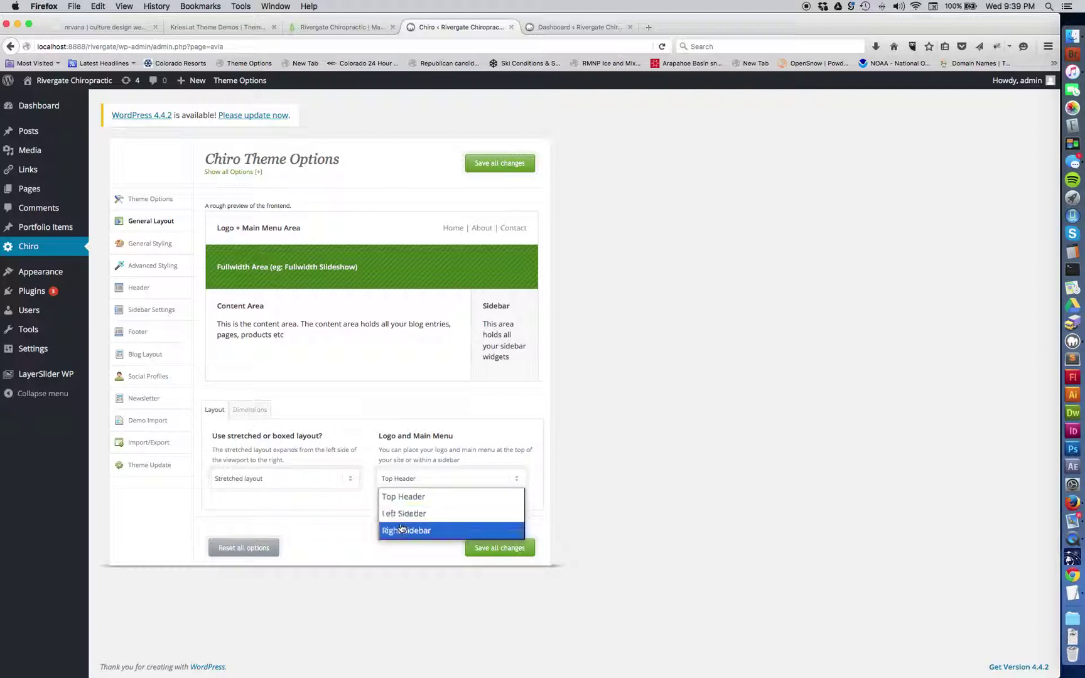
click(404, 515)
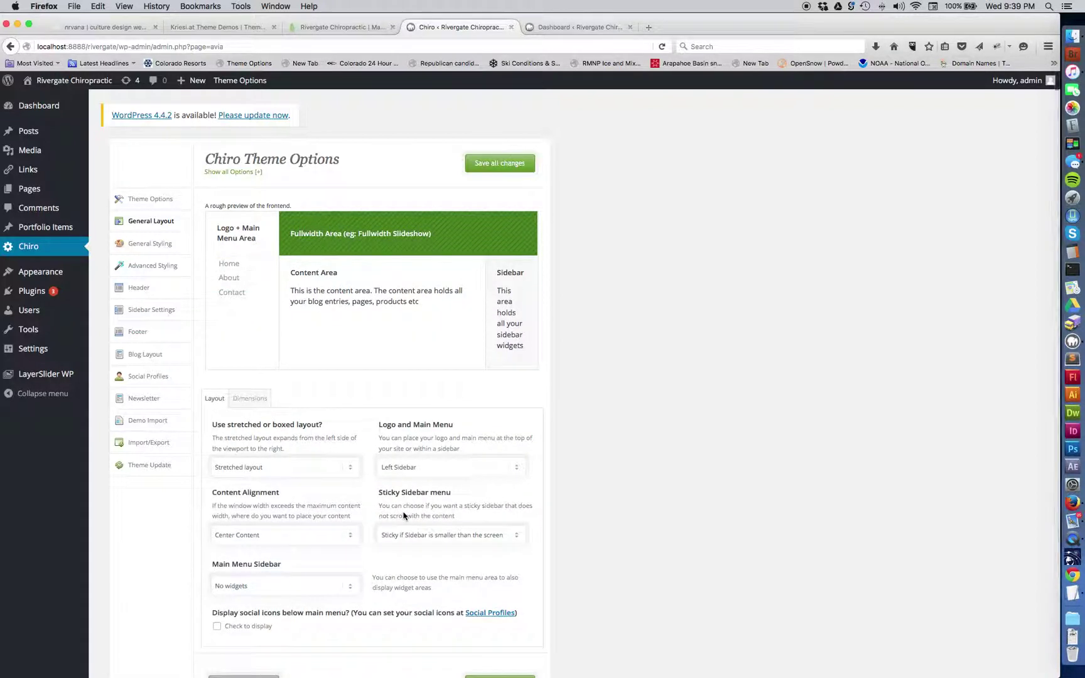
click(424, 474)
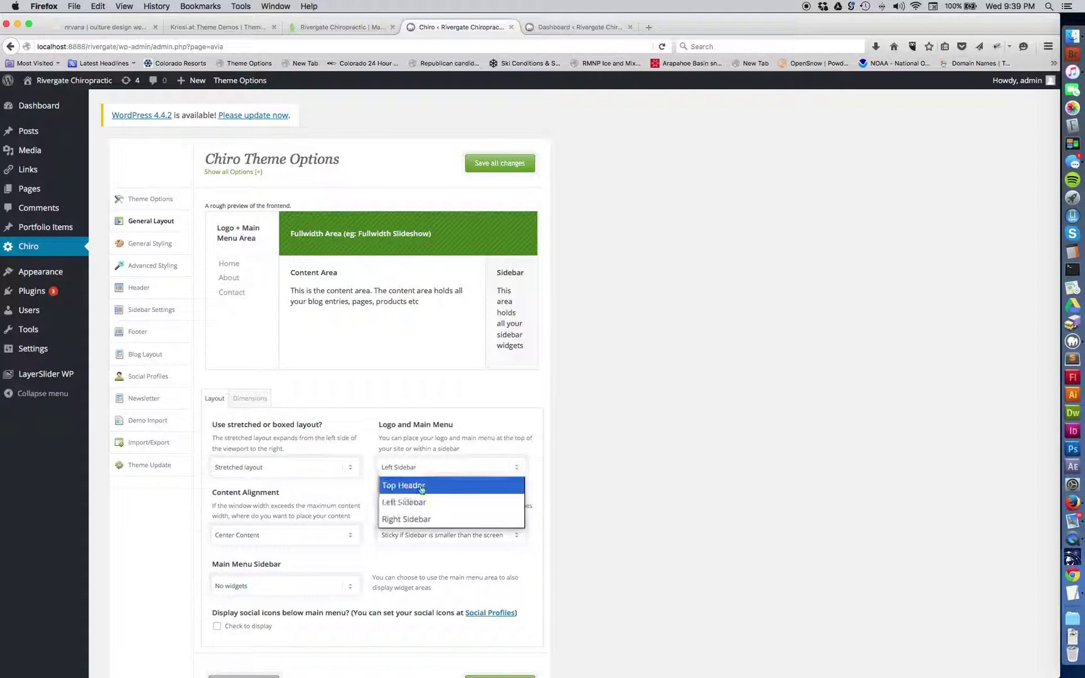
click(420, 486)
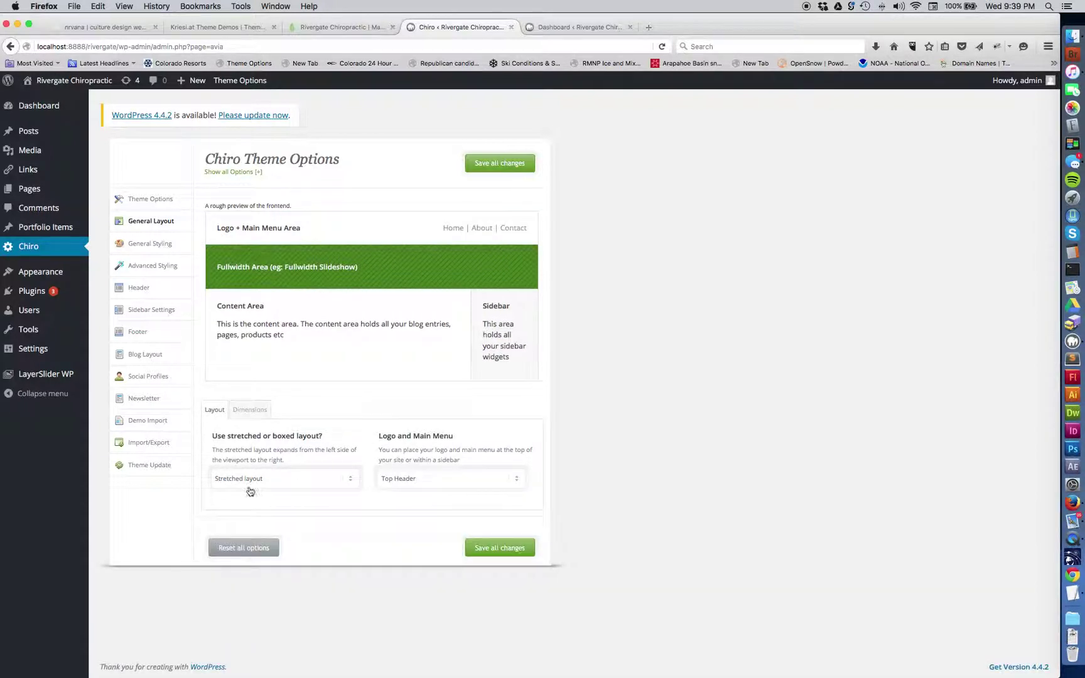
Try a maximum container width of 1005 in the layout dimensions, and restore it to 1310px
click(254, 411)
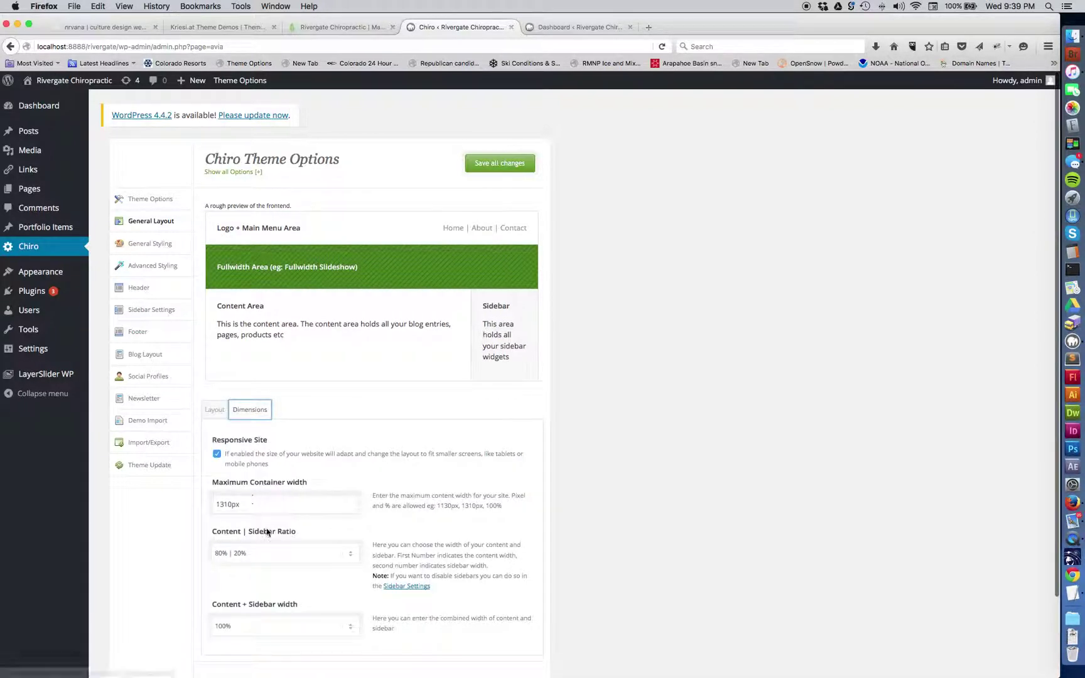
scroll(266, 528, down, 3)
double_click(252, 419)
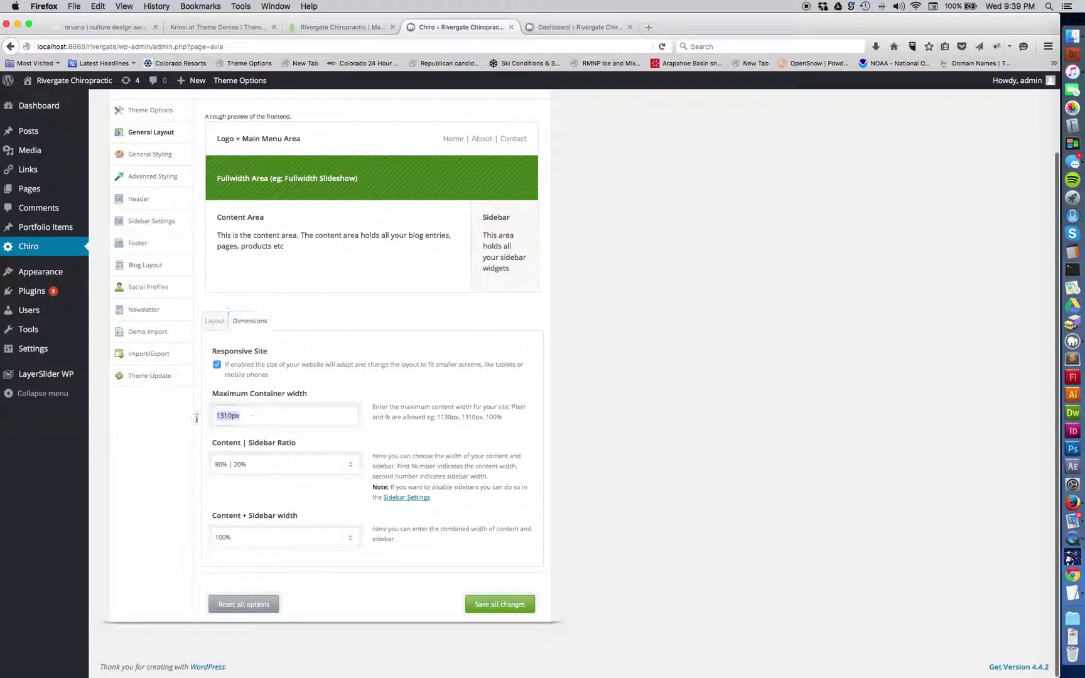
key(BackSpace)
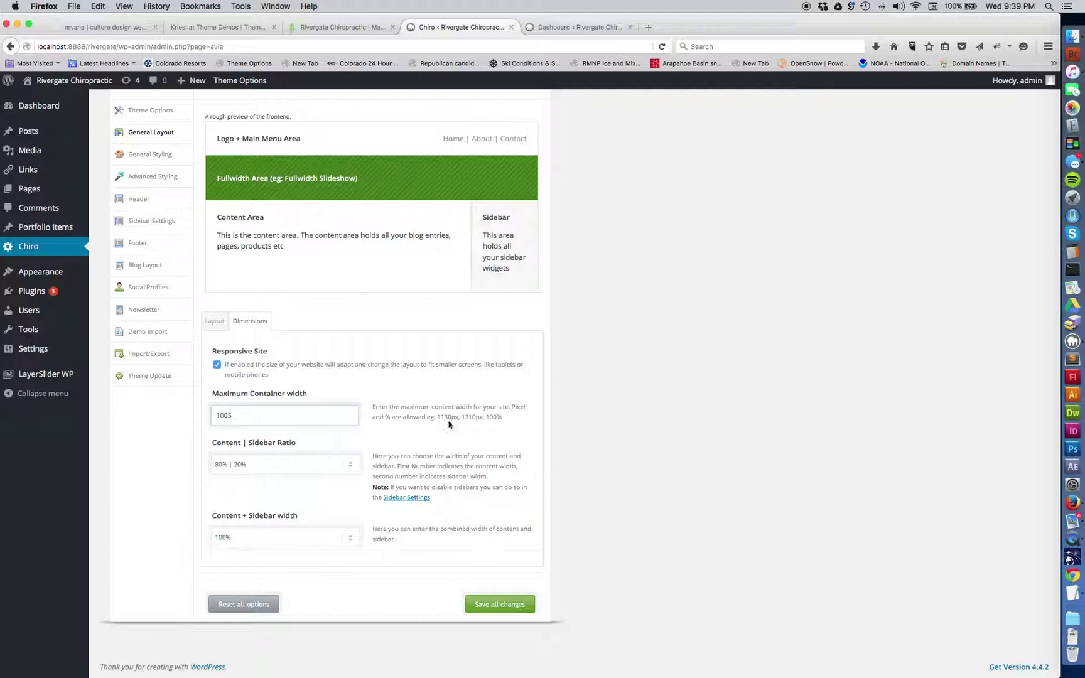
key(super+a)
text(13)
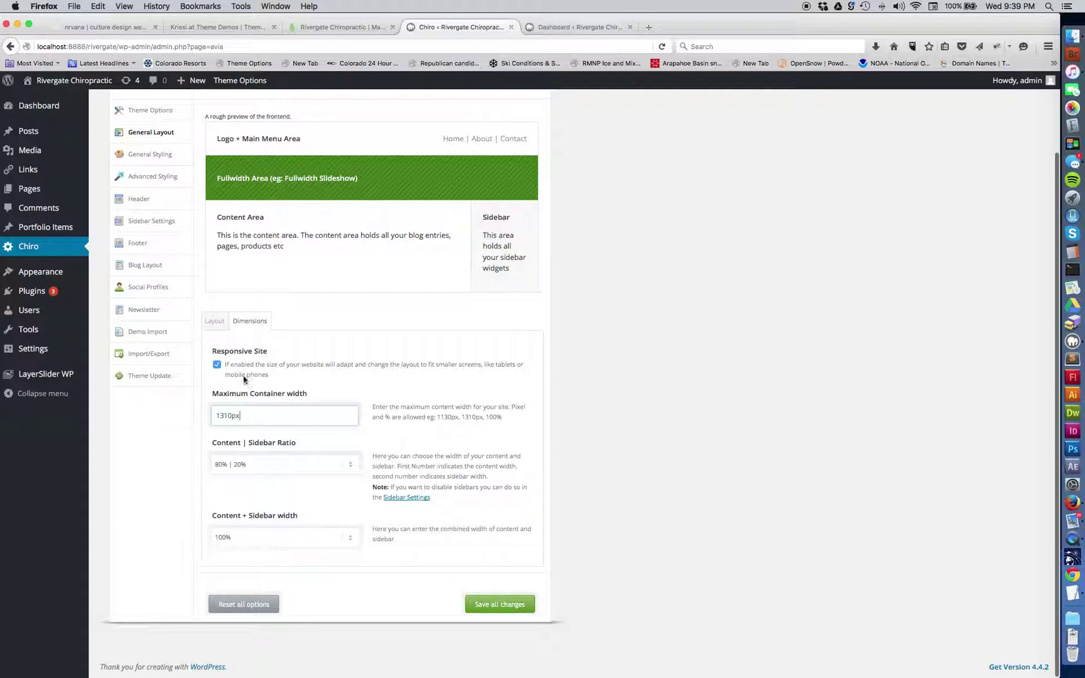
Examine the General Styling options, including the predefined color schemes and the rough frontend preview
click(149, 156)
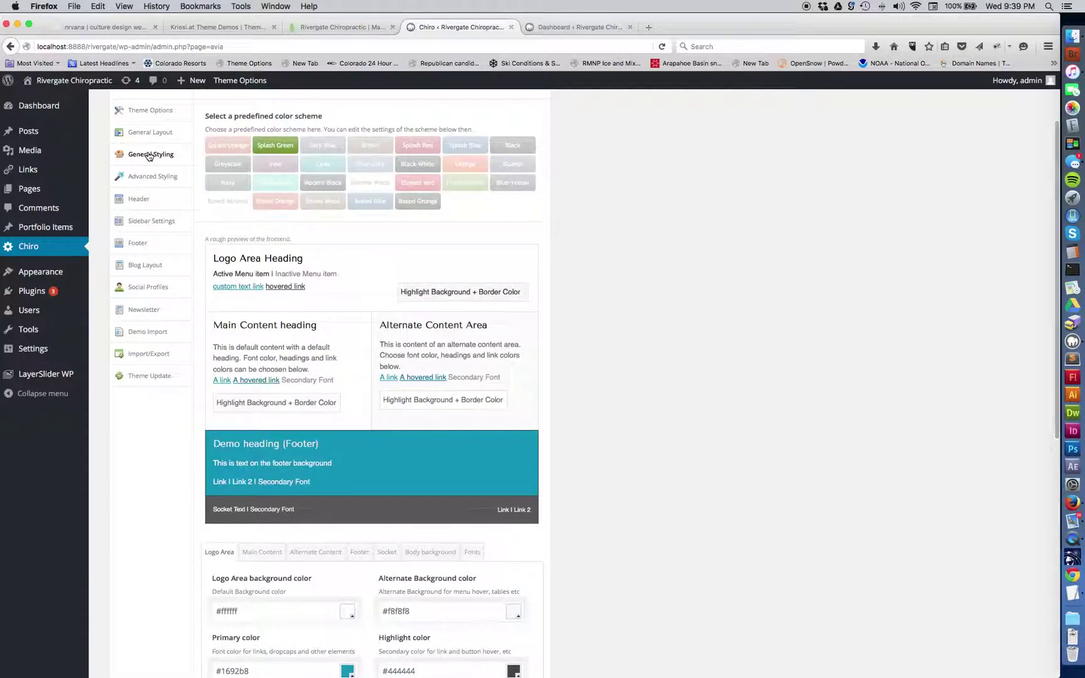
scroll(731, 275, up, 3)
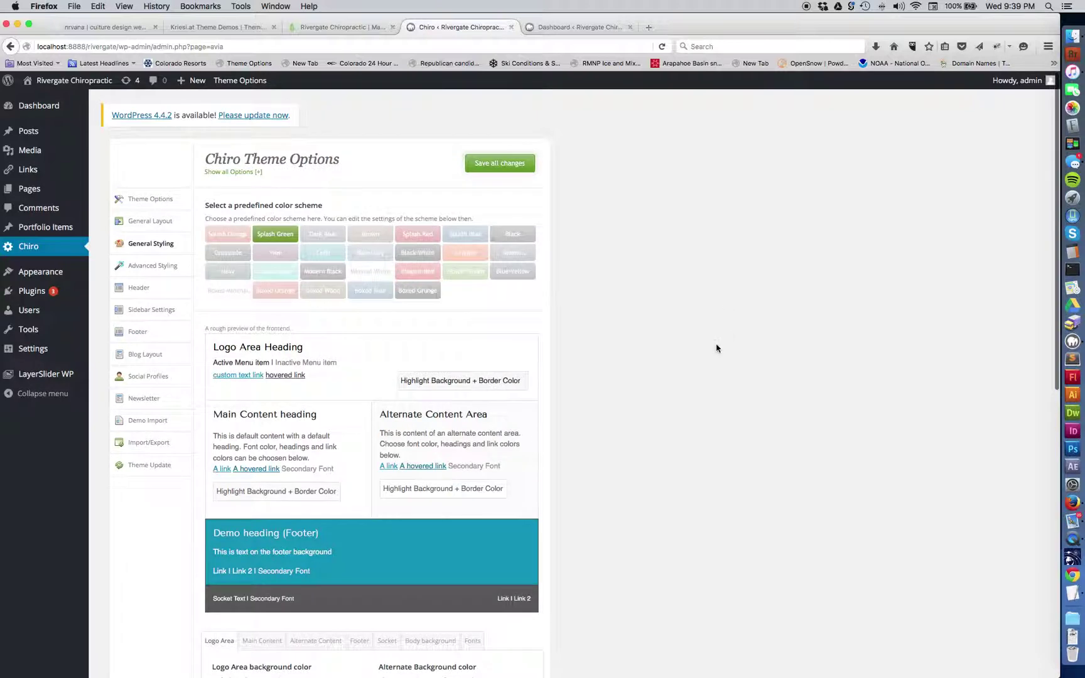
scroll(714, 342, down, 2)
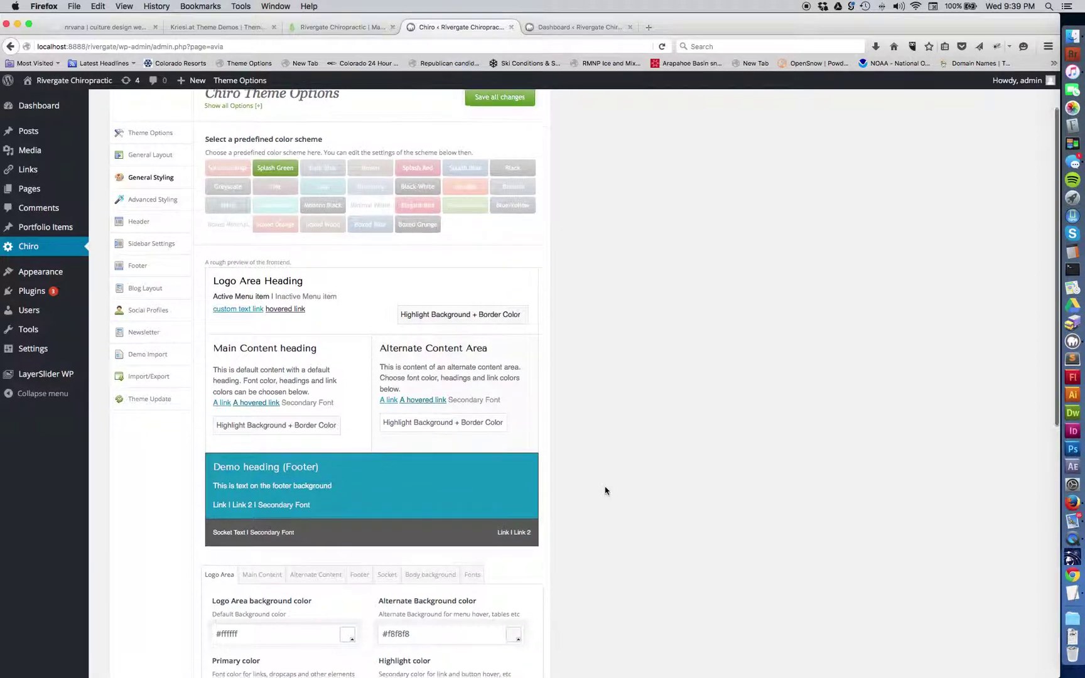
scroll(606, 490, down, 2)
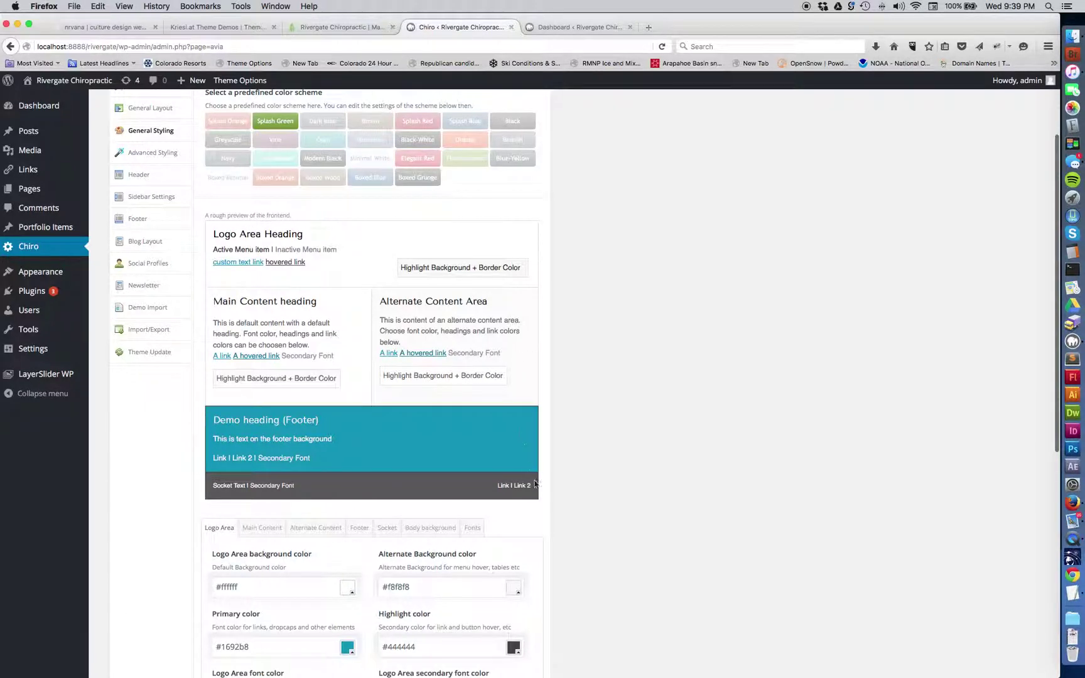
scroll(216, 240, down, 4)
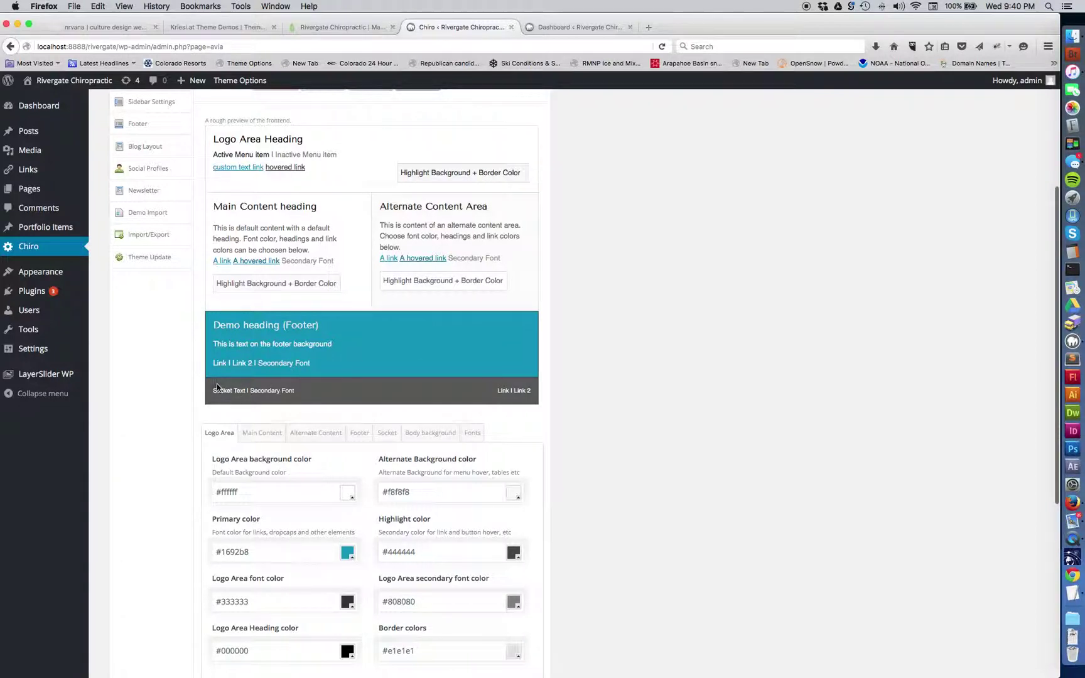
scroll(639, 396, down, 5)
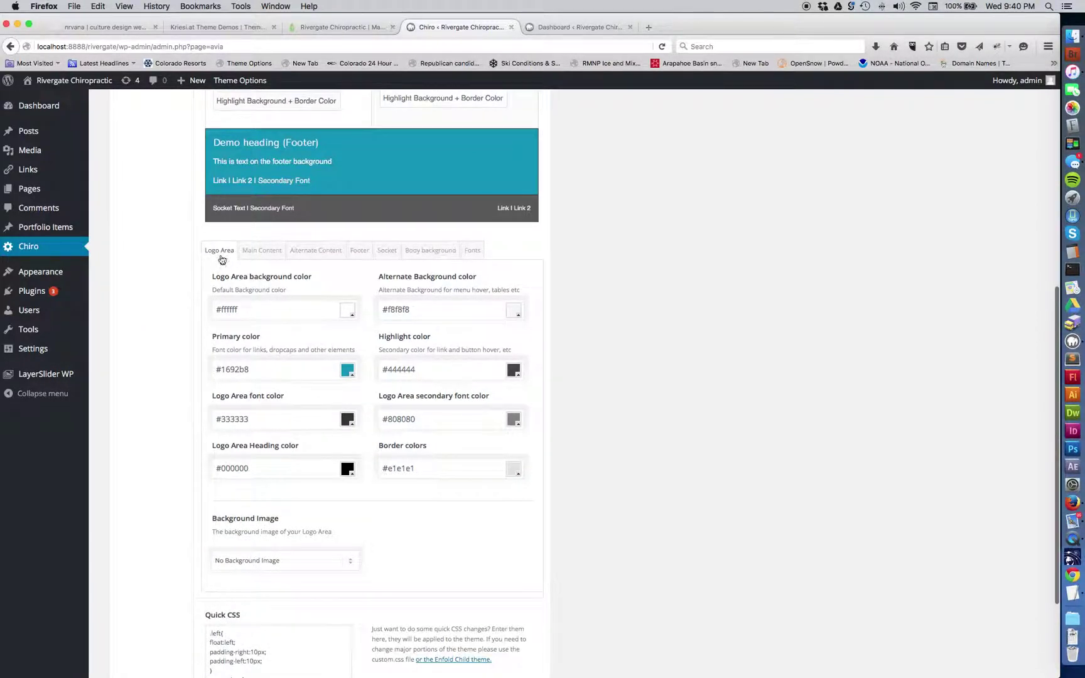
Look through the styling settings for main content, alternate content, footer, socket, body background and fonts
click(248, 253)
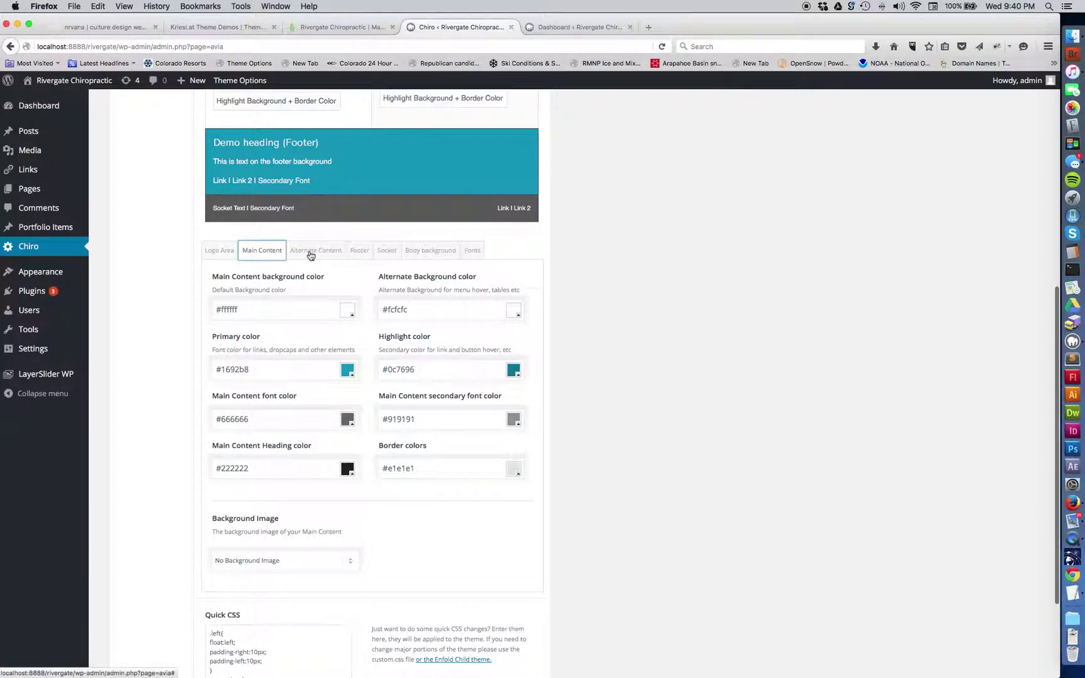
click(311, 255)
click(363, 254)
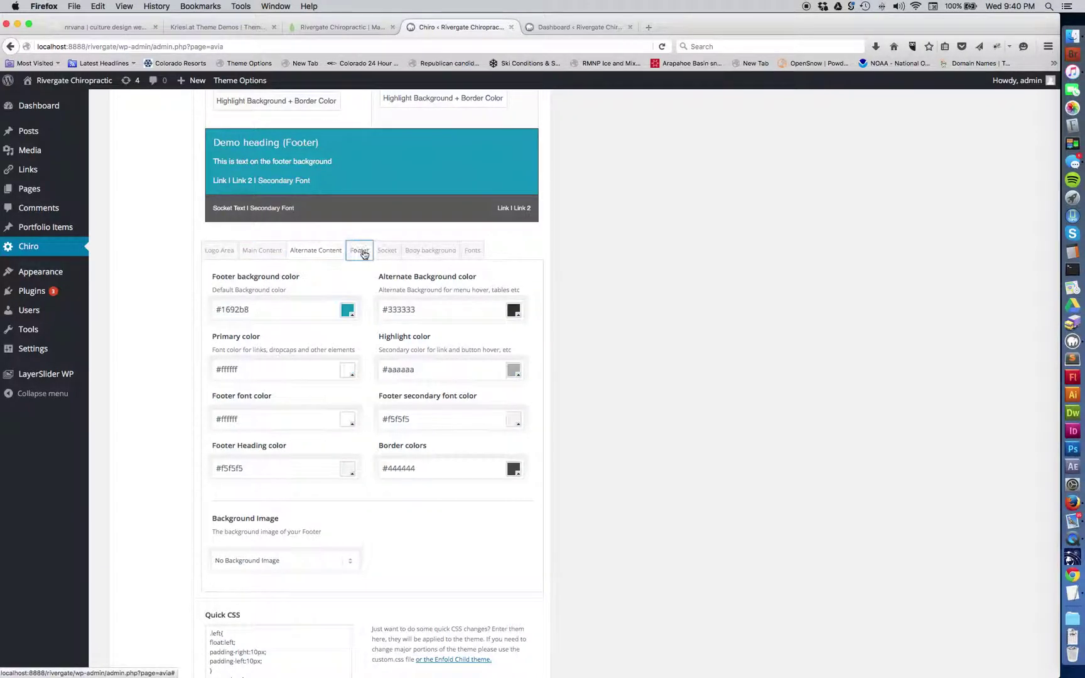
click(386, 253)
click(430, 254)
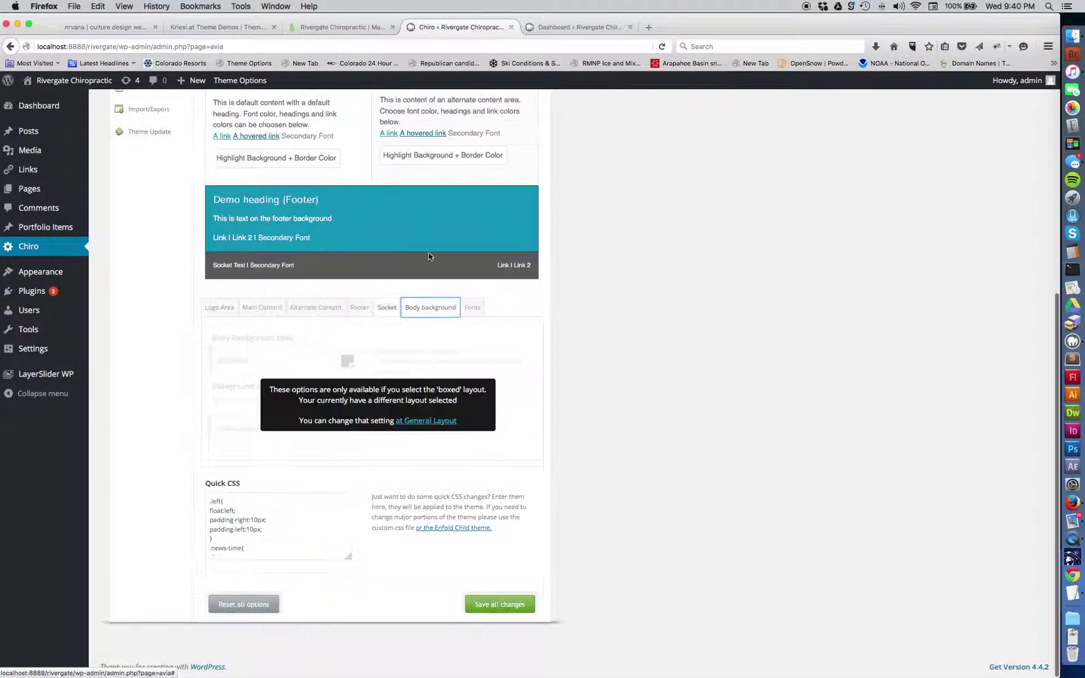
click(472, 309)
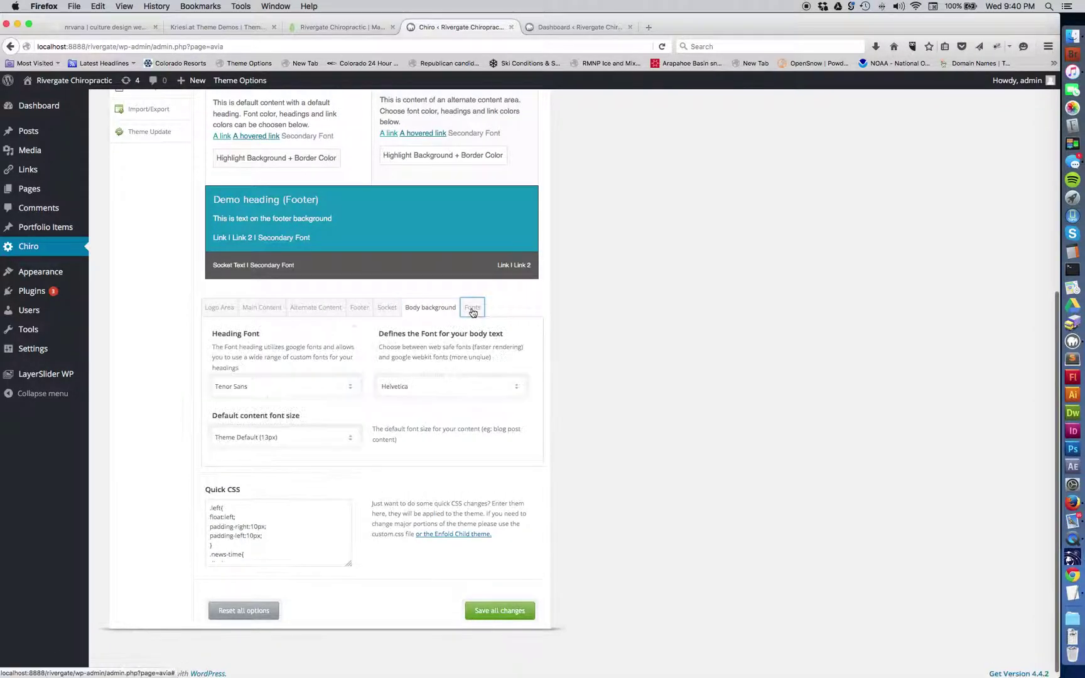
Inspect the Logo Area's primary color value and its color picker, leaving the color as it is
click(221, 309)
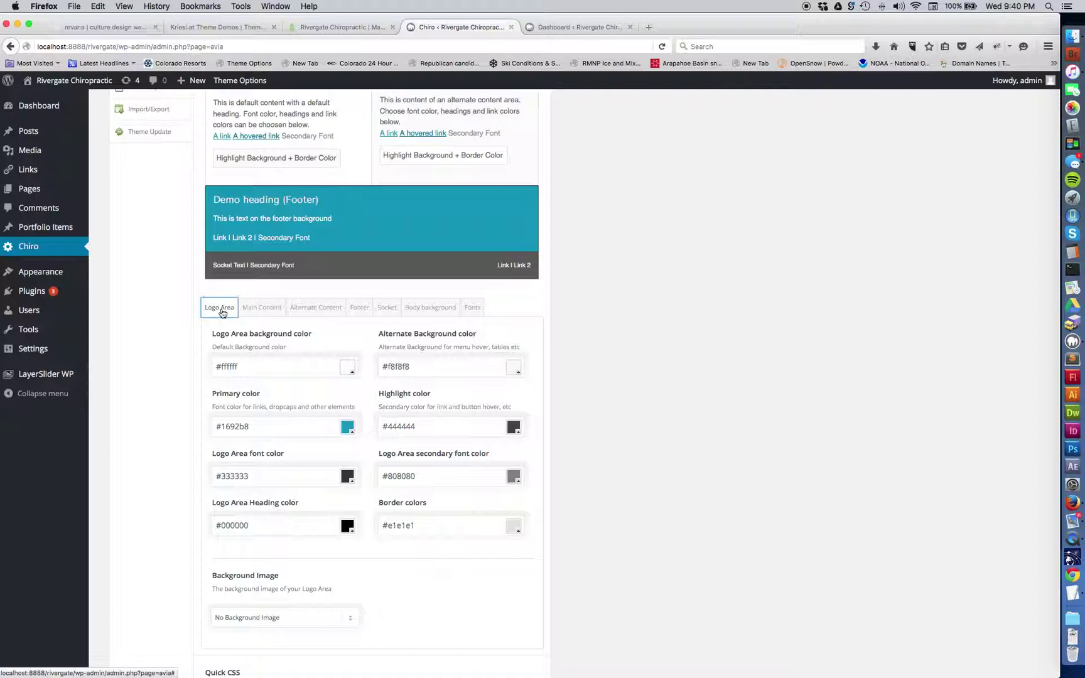
drag(249, 427, 217, 428)
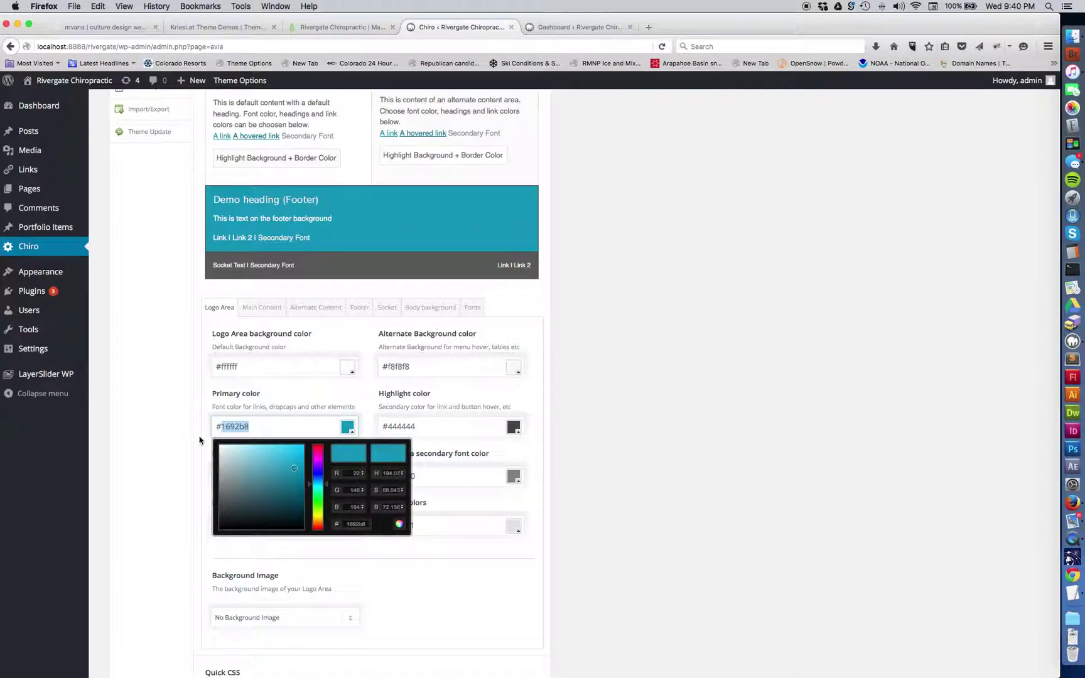
click(156, 417)
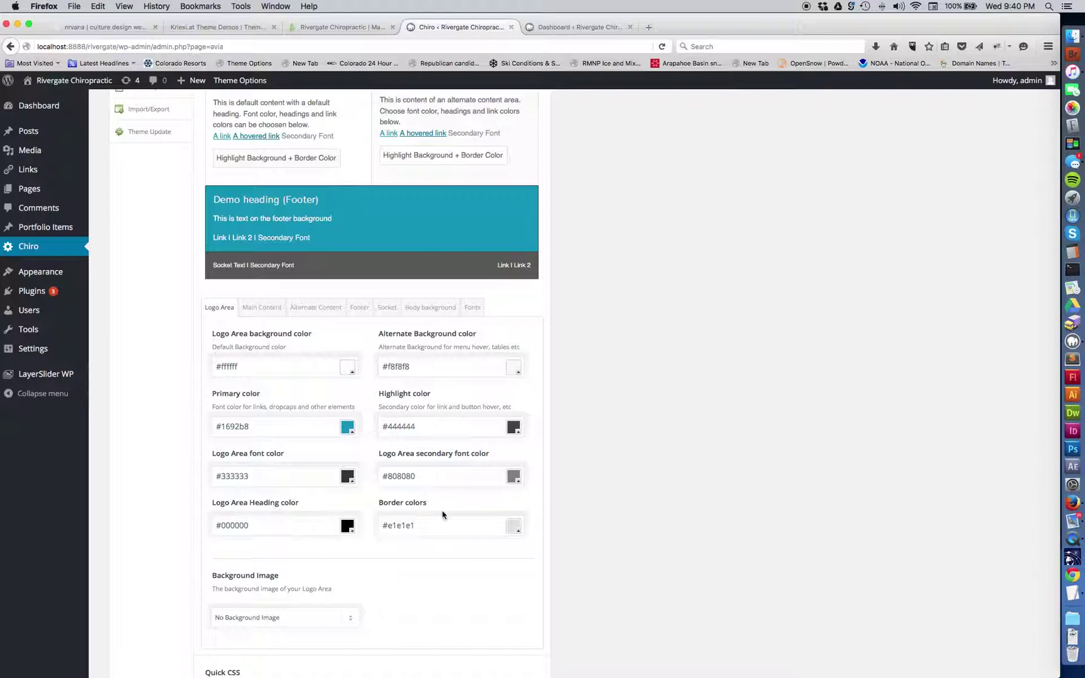
Compare the color settings of the alternate content, footer, socket and main content areas
scroll(609, 504, down, 5)
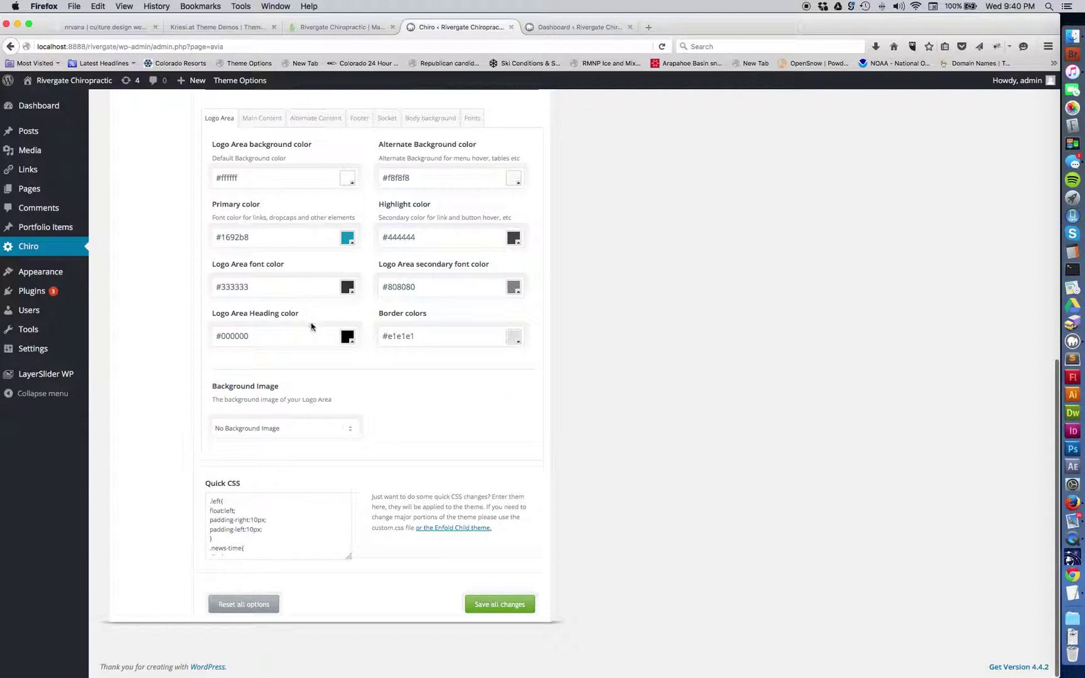
click(317, 120)
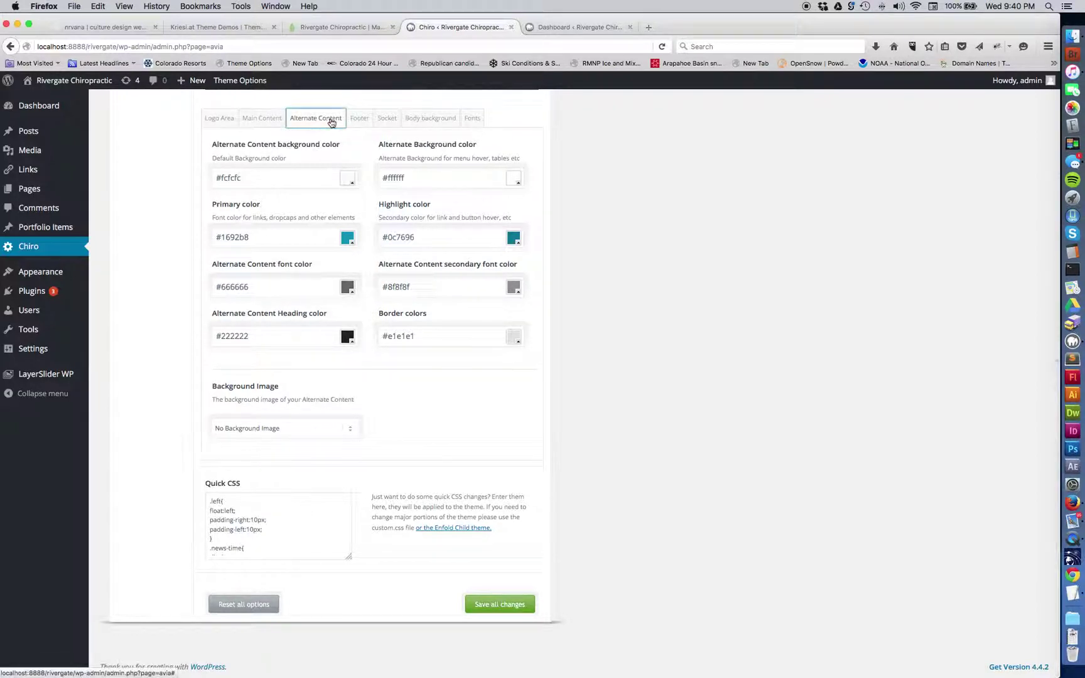
click(359, 122)
click(386, 119)
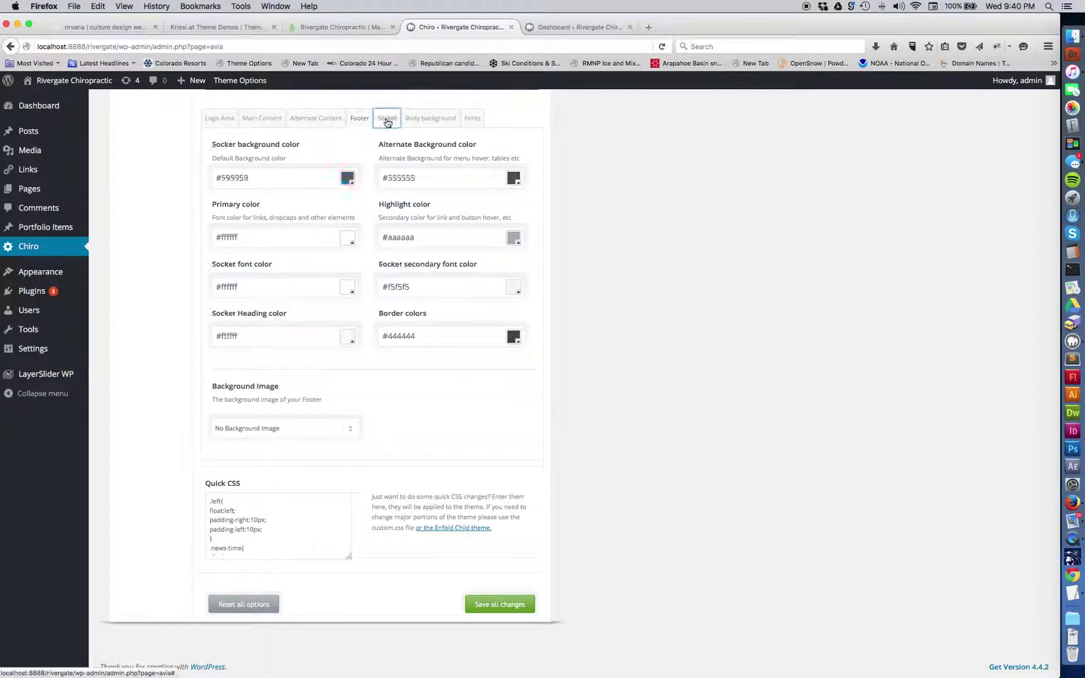
click(266, 120)
click(316, 120)
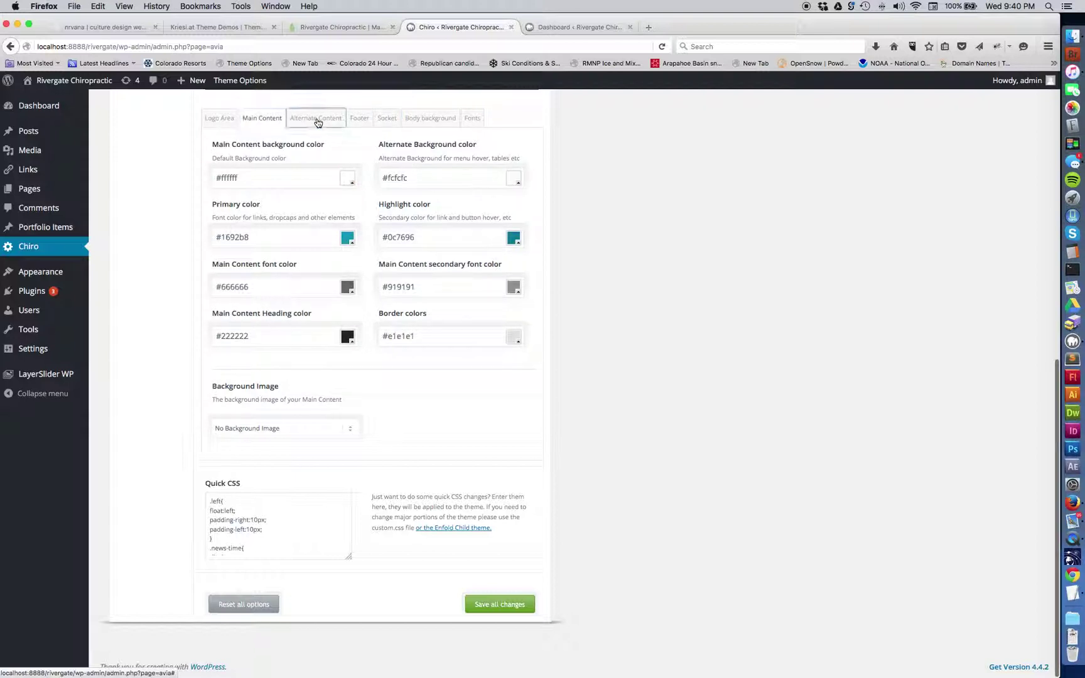
Set the footer's background image to the predefined pattern floral-light.png and check it in the frontend preview
click(361, 119)
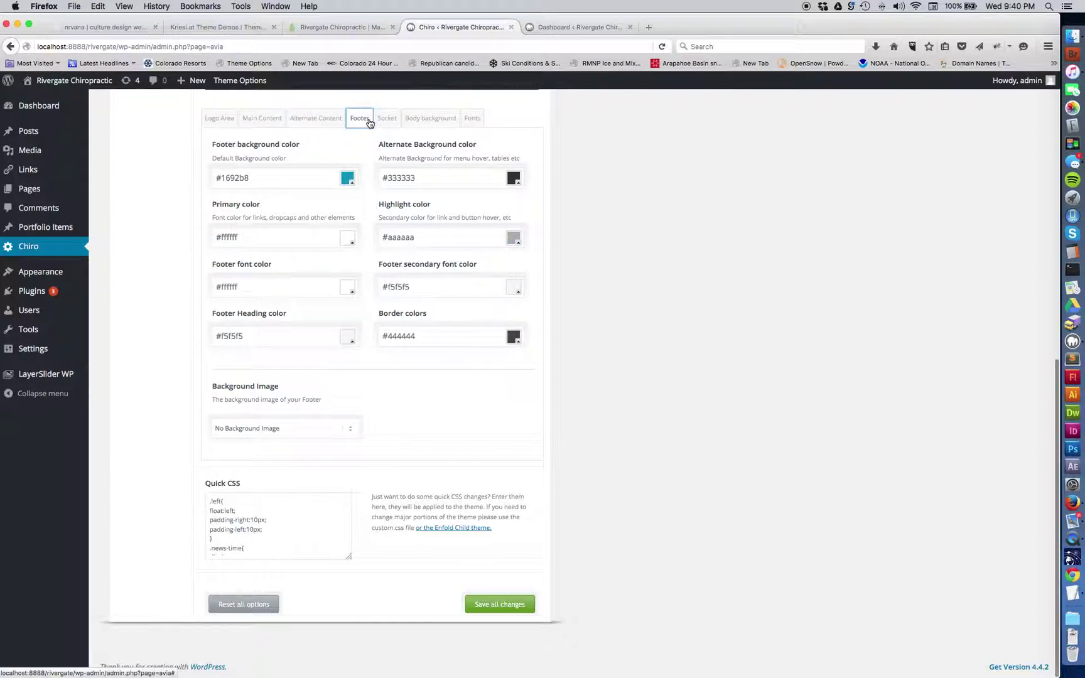
click(284, 430)
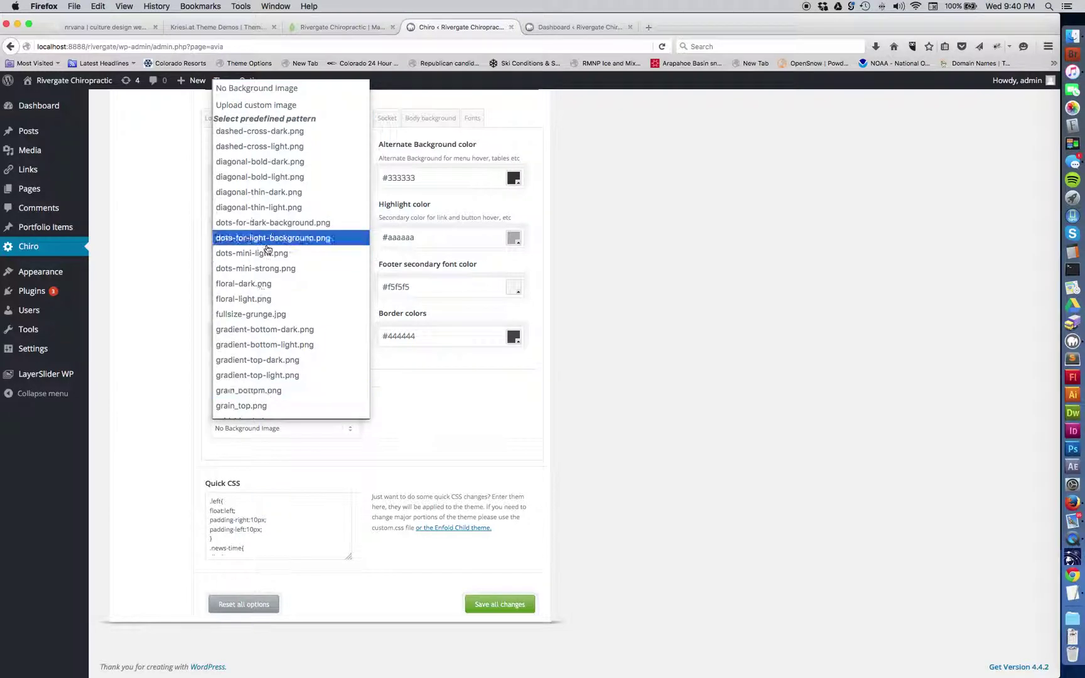
click(254, 300)
scroll(682, 404, up, 5)
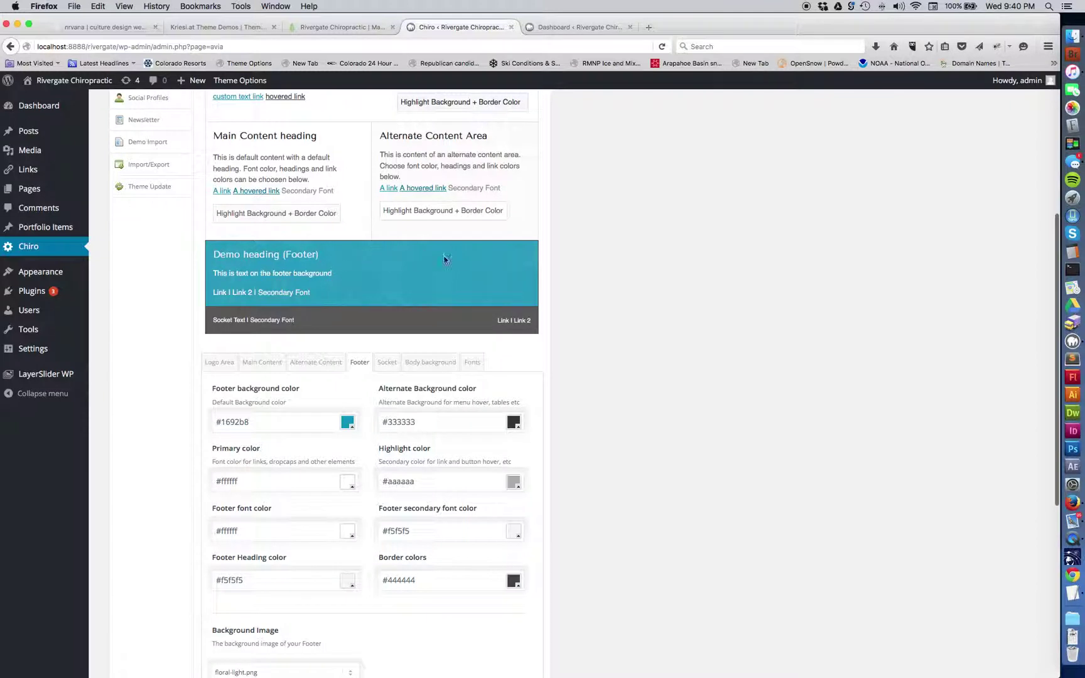
Read through the Quick CSS rules, highlighting the av-magazine-title selector and its padding-top declaration
scroll(627, 410, down, 10)
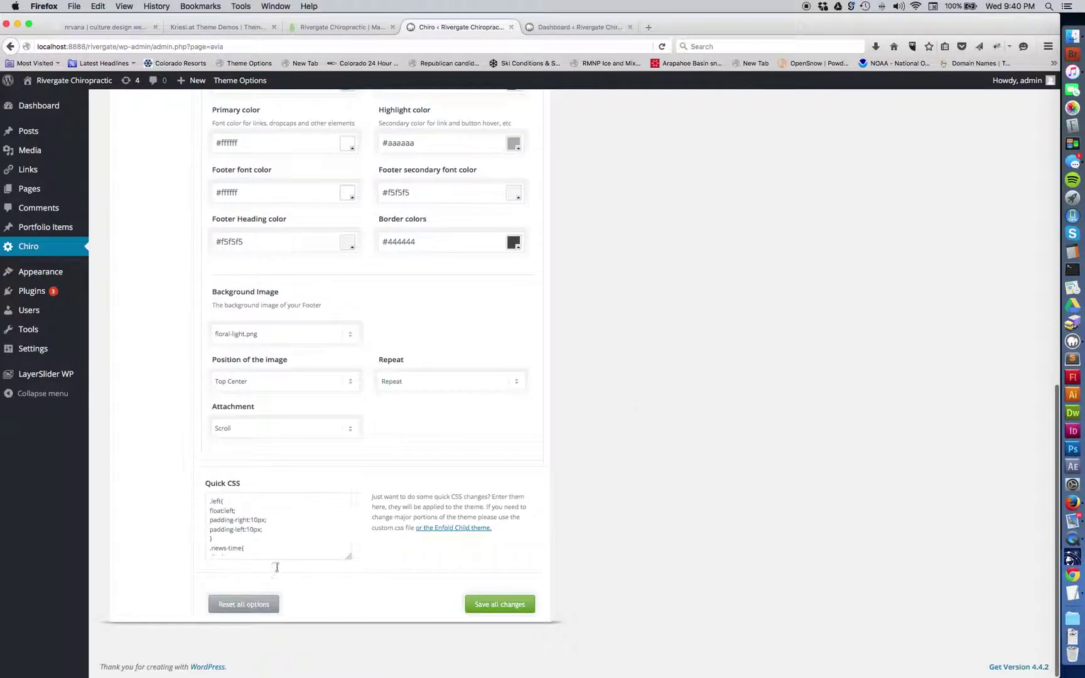
scroll(254, 525, up, 2)
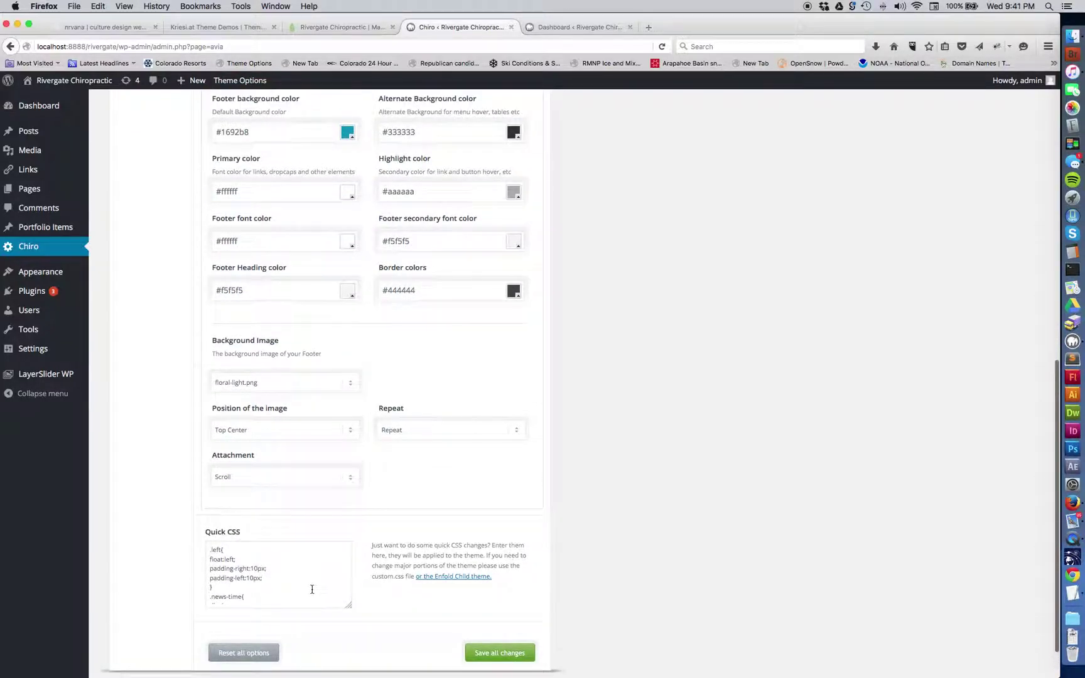
scroll(282, 593, down, 2)
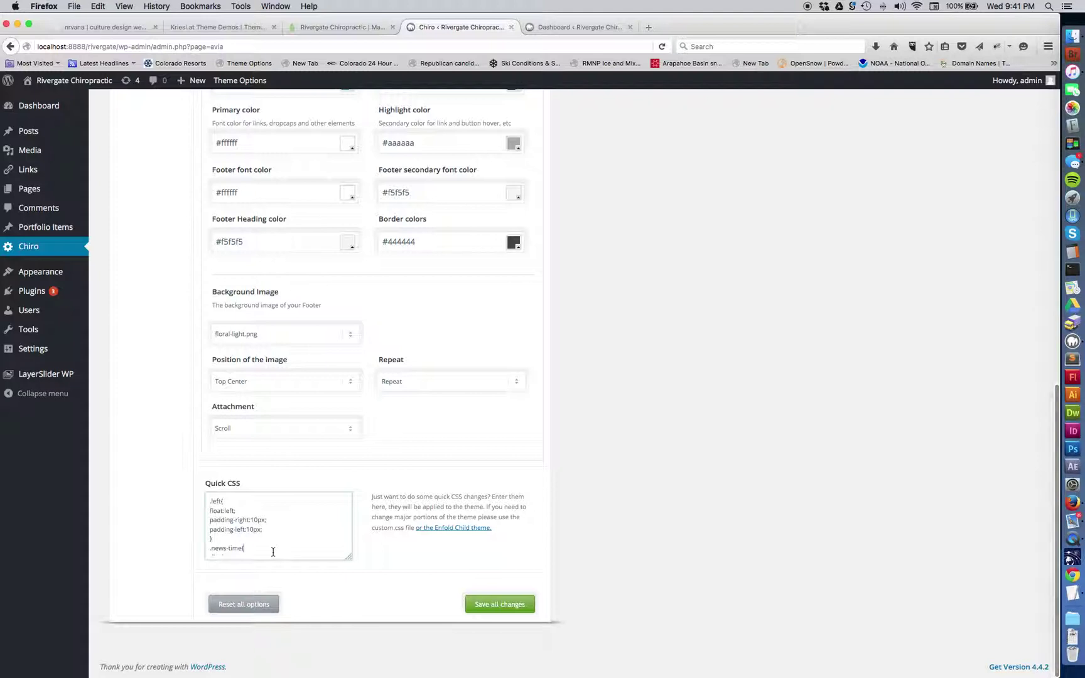
scroll(273, 552, down, 5)
scroll(273, 552, down, 10)
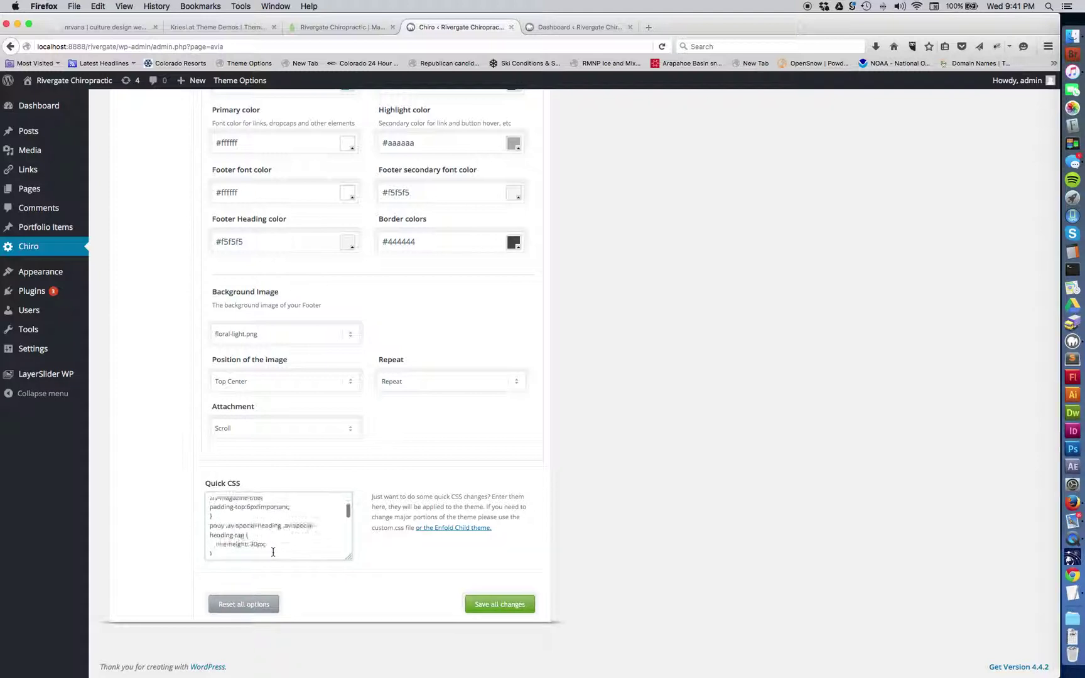
scroll(273, 552, up, 8)
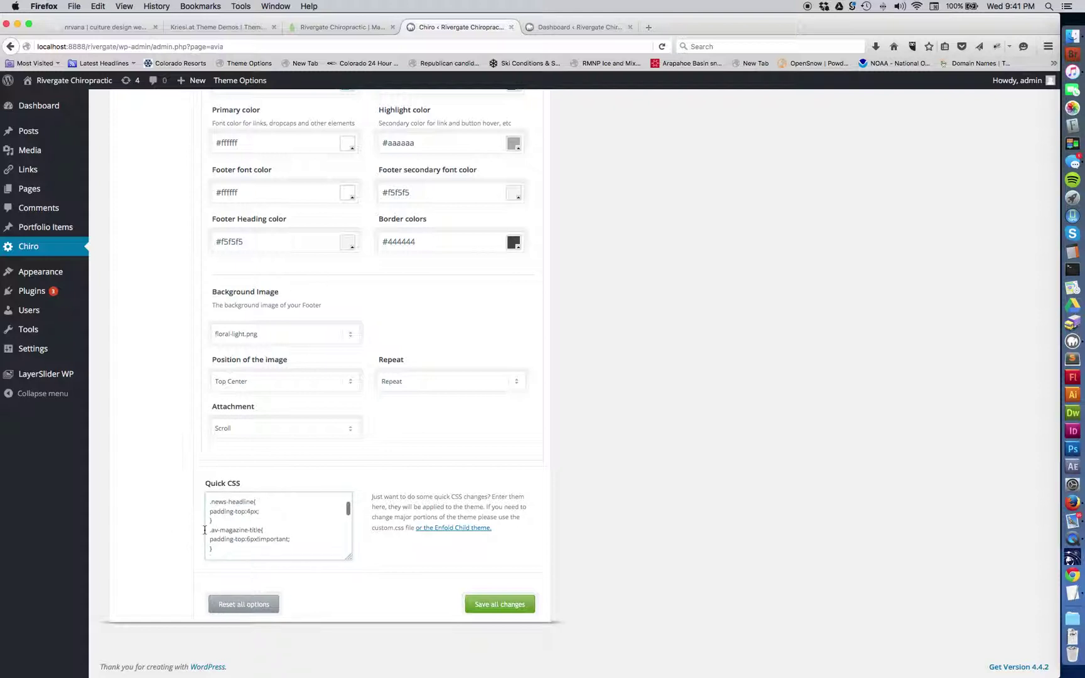
drag(219, 531, 246, 531)
drag(209, 540, 279, 539)
Review the font settings, choosing Tenor Sans from the heading font list, and look over the frontend preview
scroll(526, 420, up, 10)
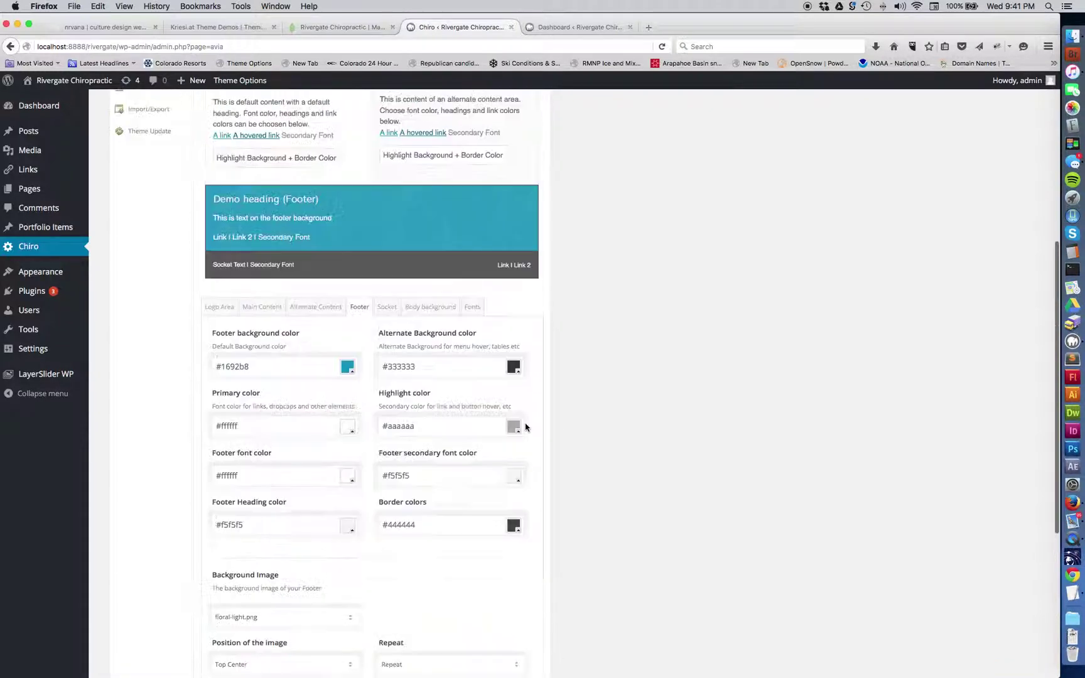
scroll(524, 425, down, 2)
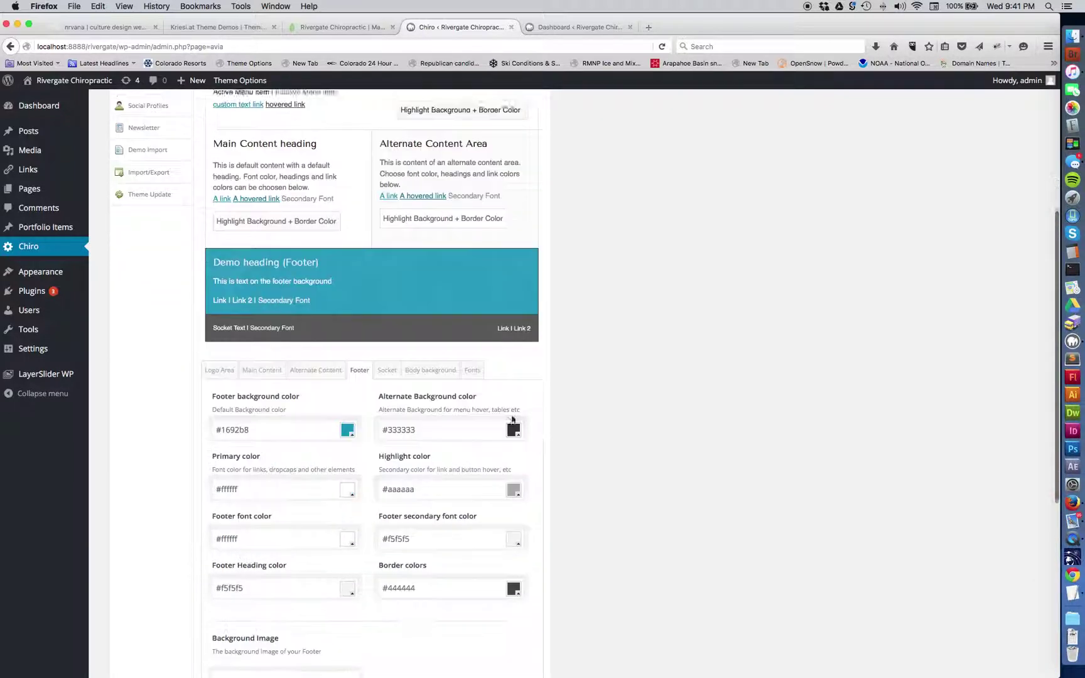
click(476, 368)
scroll(606, 468, down, 2)
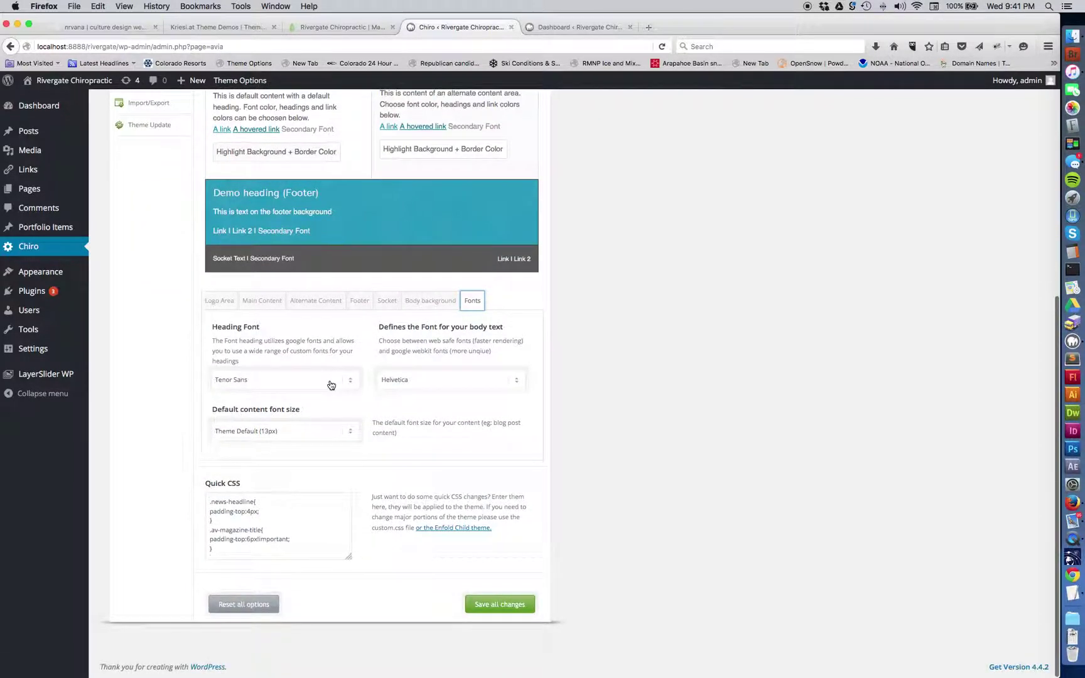
click(280, 384)
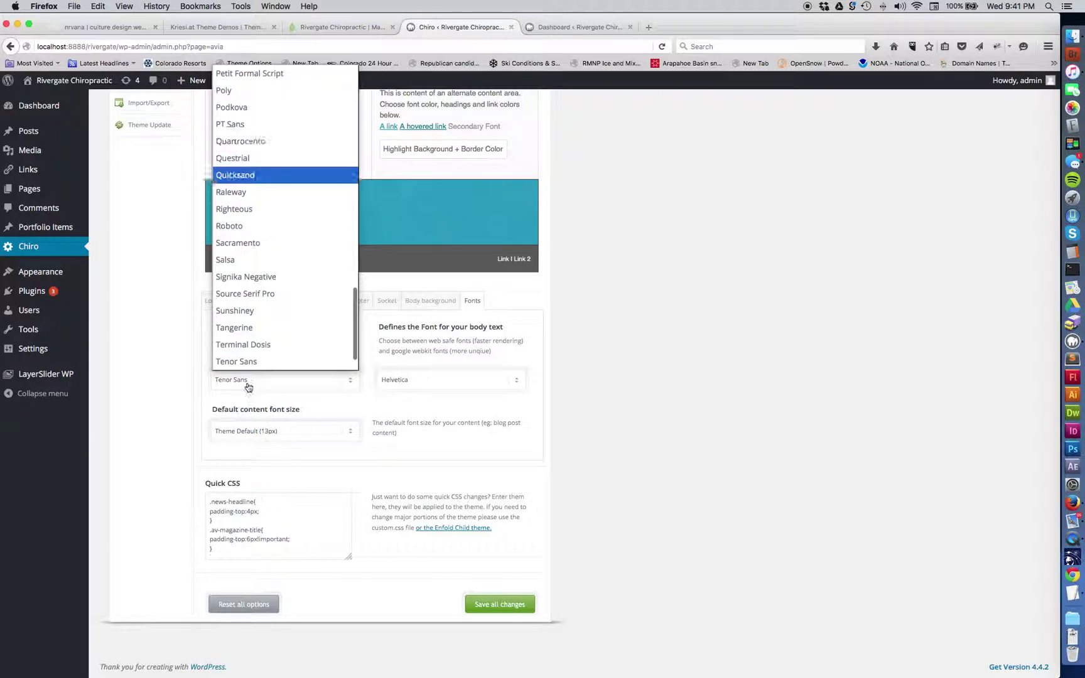
click(248, 362)
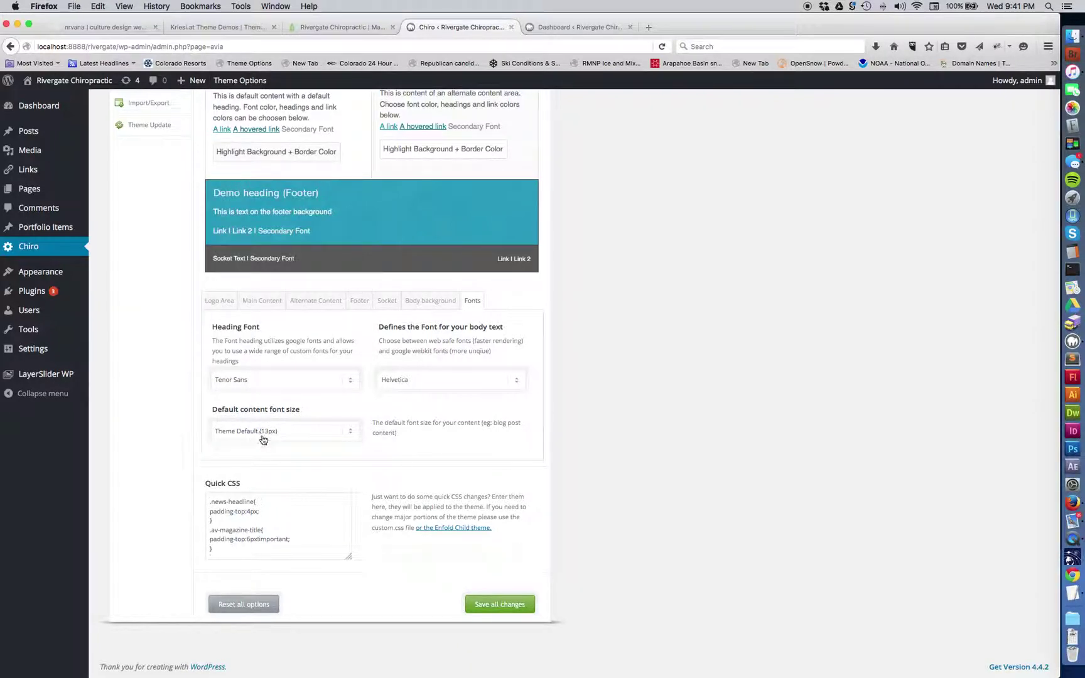
scroll(663, 407, up, 3)
scroll(664, 407, up, 3)
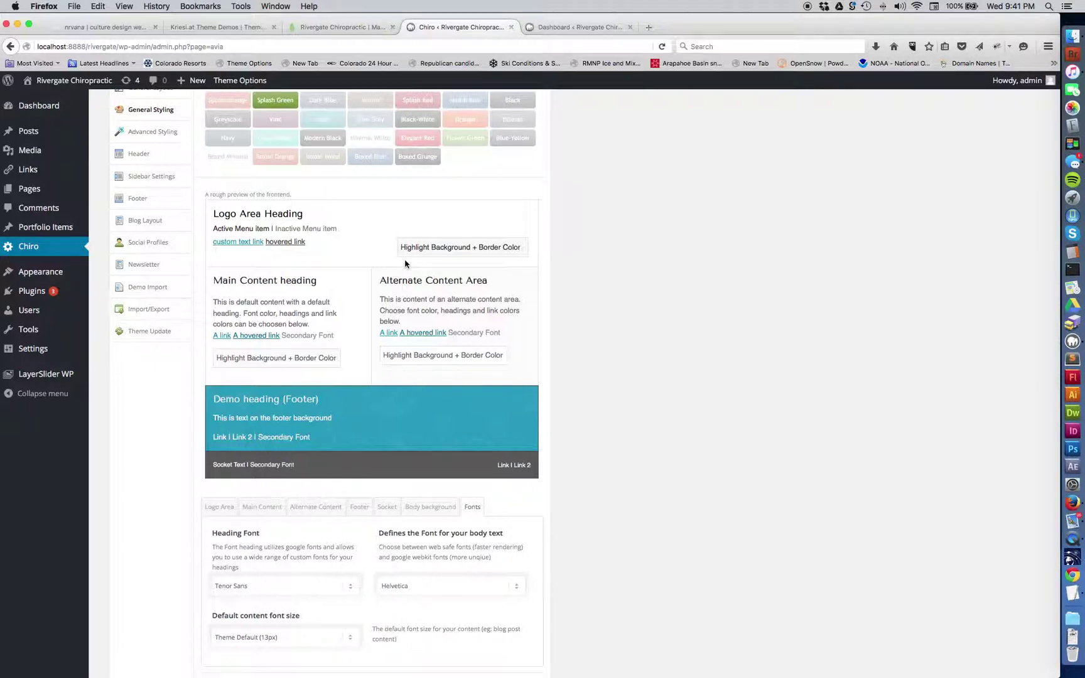
scroll(405, 264, up, 4)
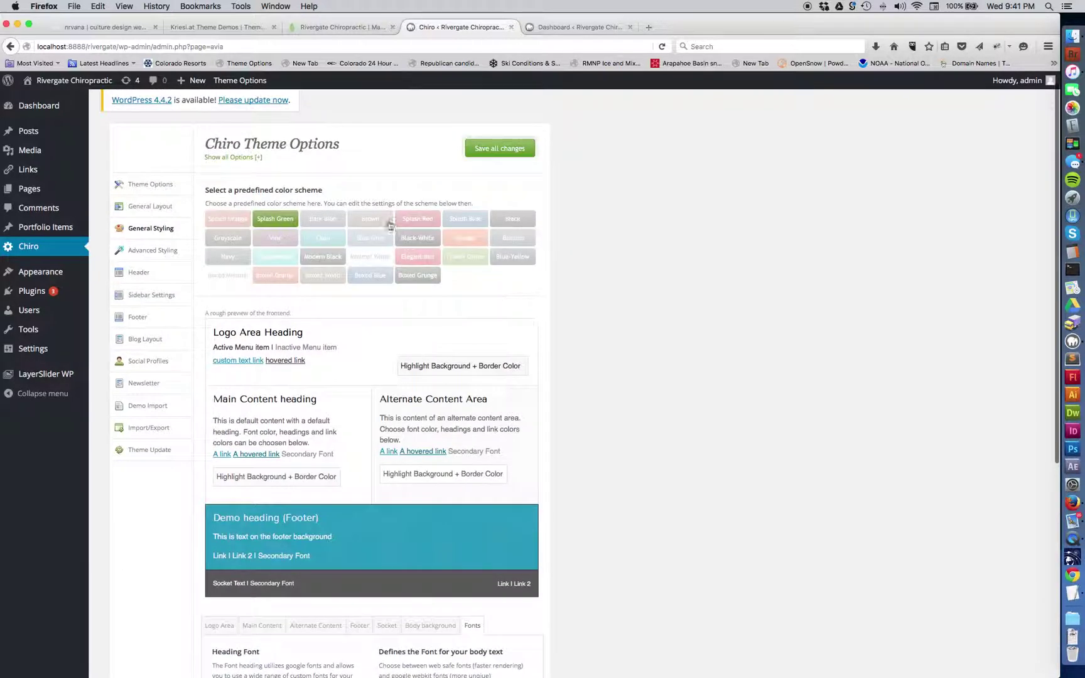
Add the H2 heading as an element to customize in the Advanced Styling options
click(151, 254)
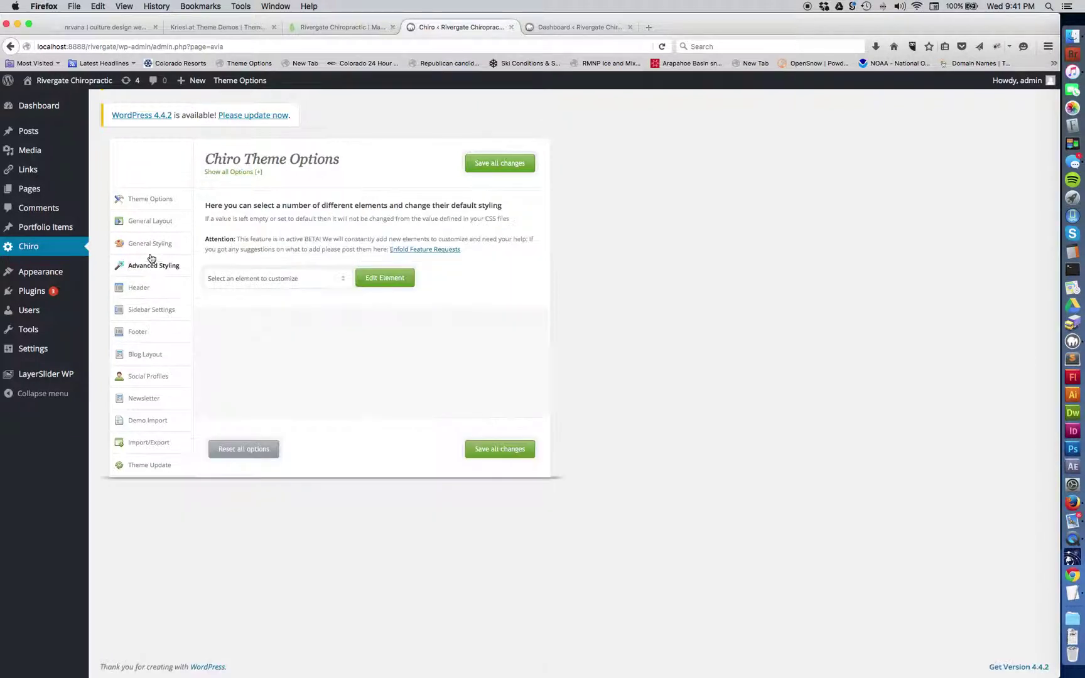
click(304, 286)
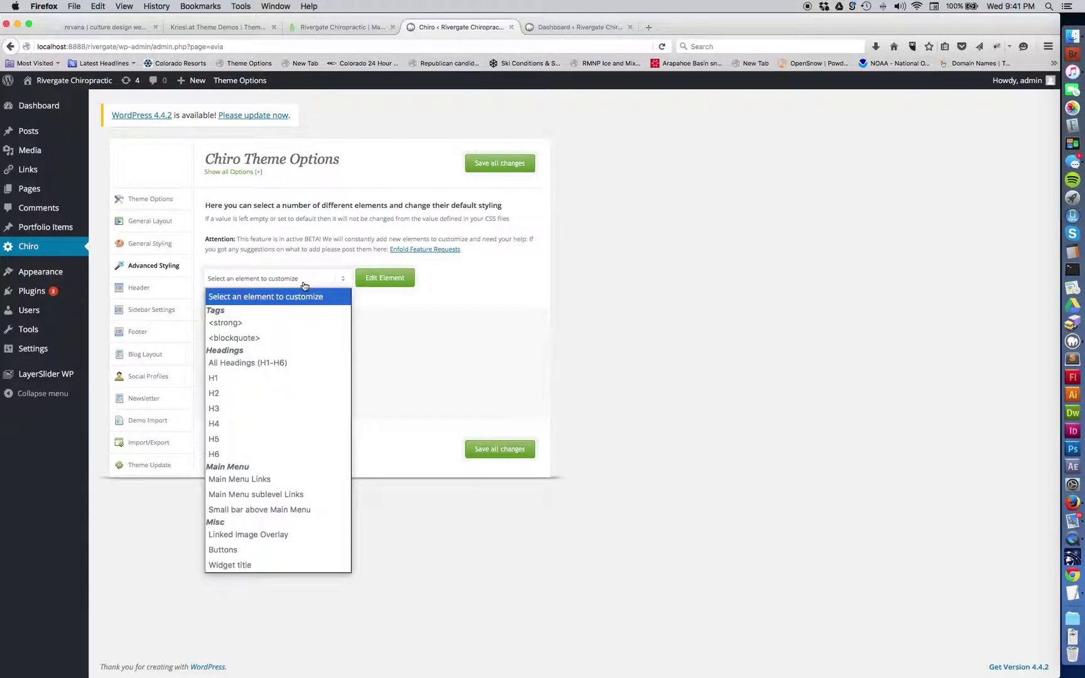
click(226, 394)
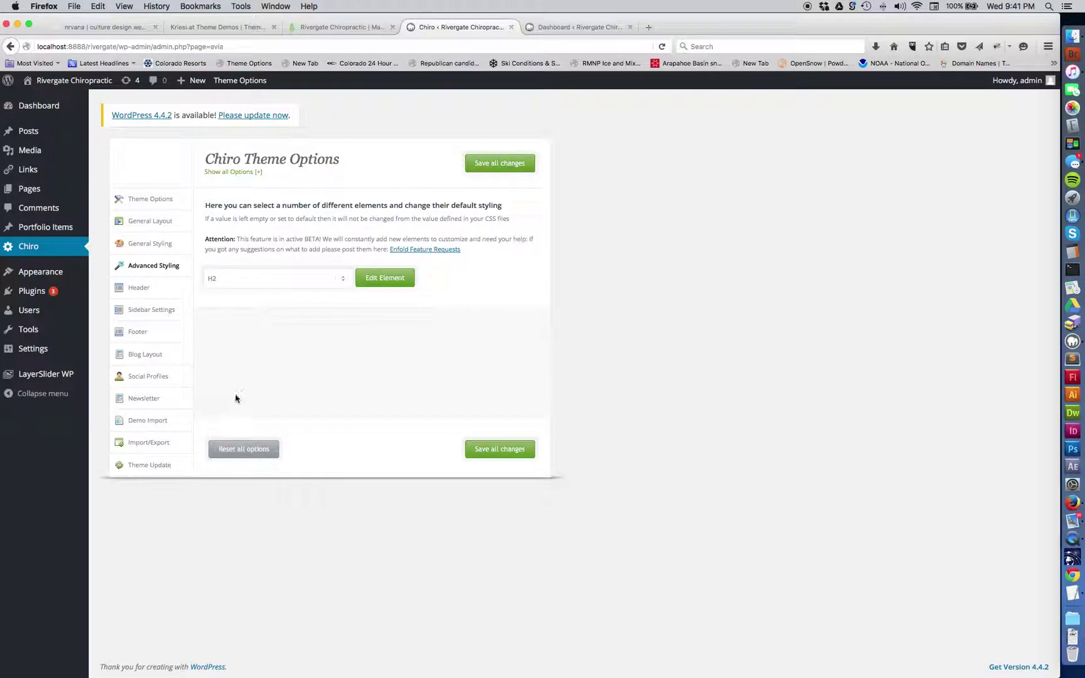
click(392, 283)
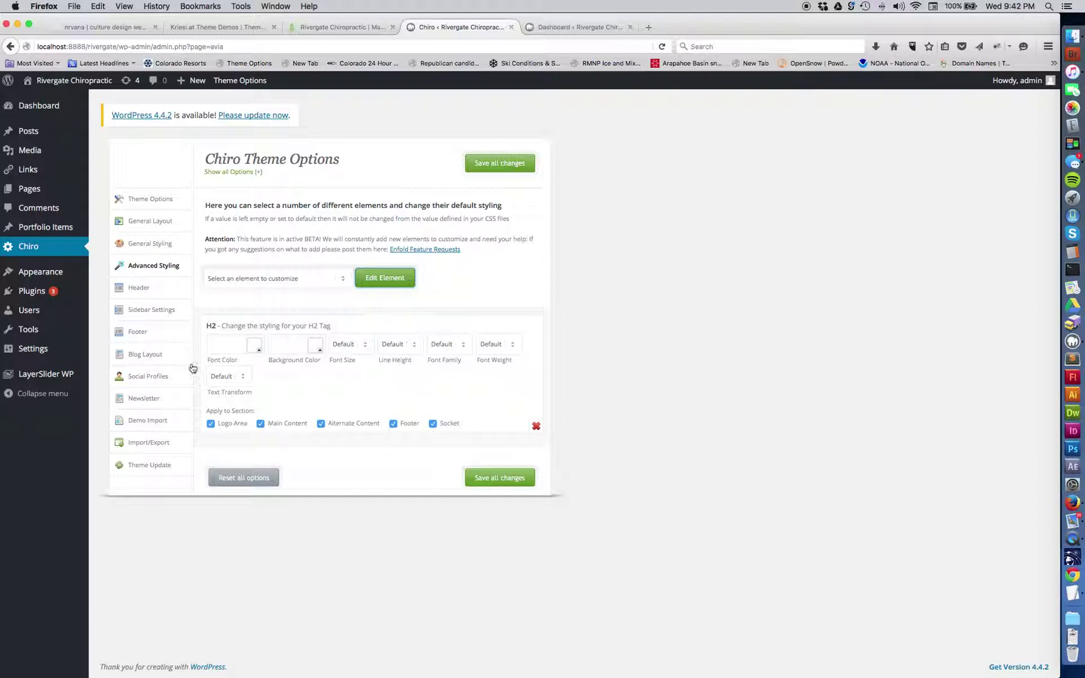
Look over the list of customizable elements and remove the H2 styling entry
click(343, 282)
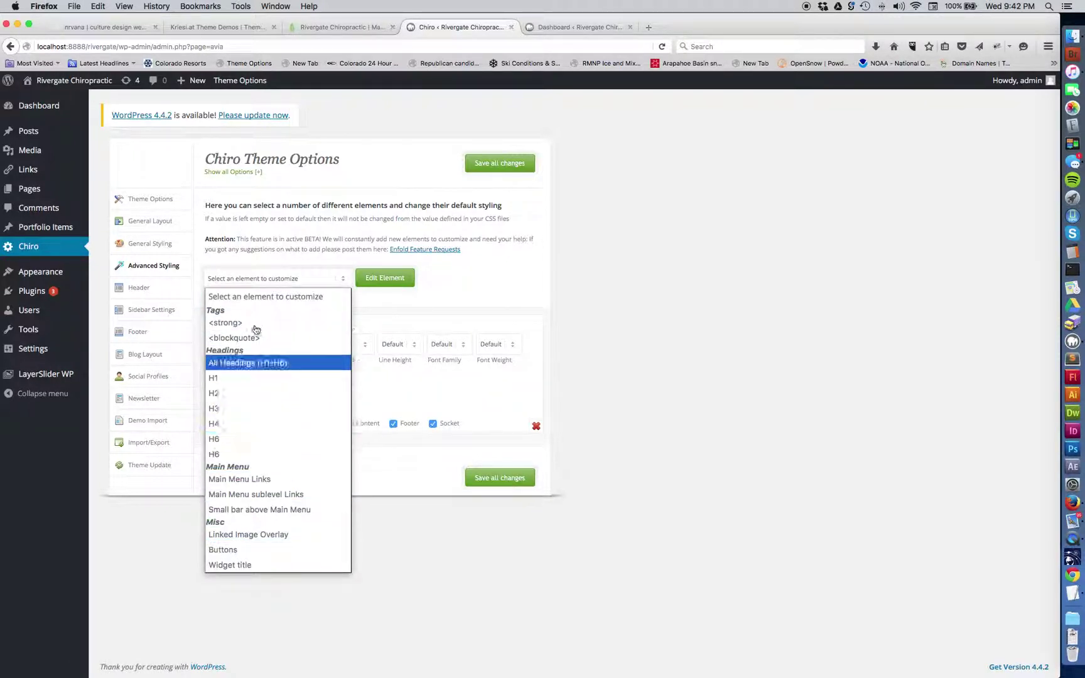
click(295, 296)
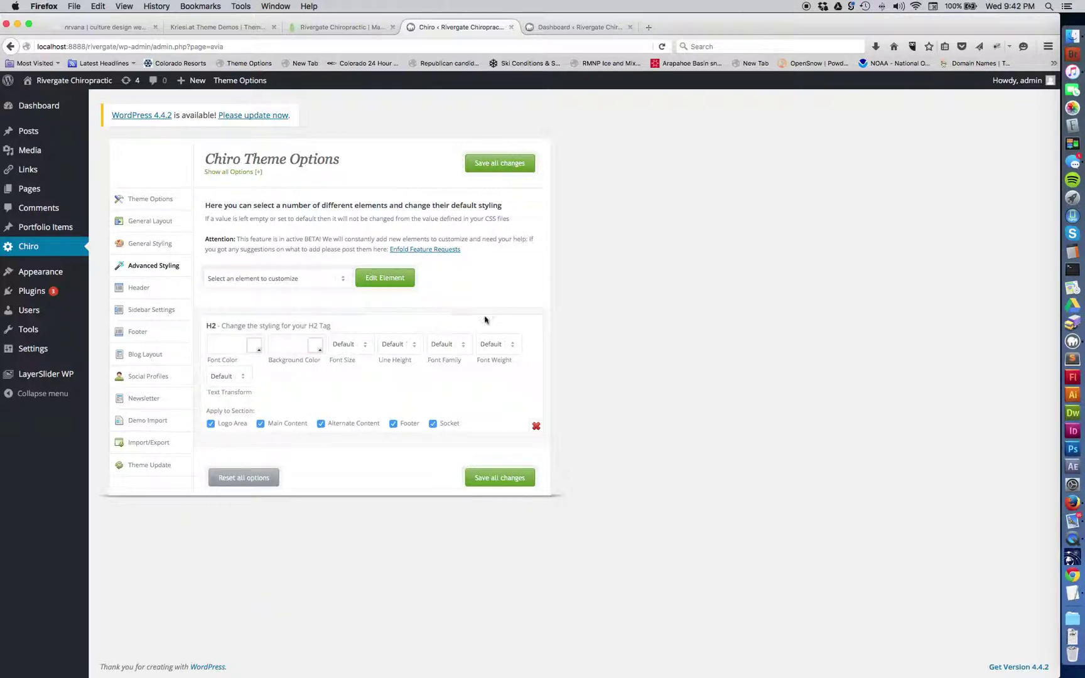
click(537, 424)
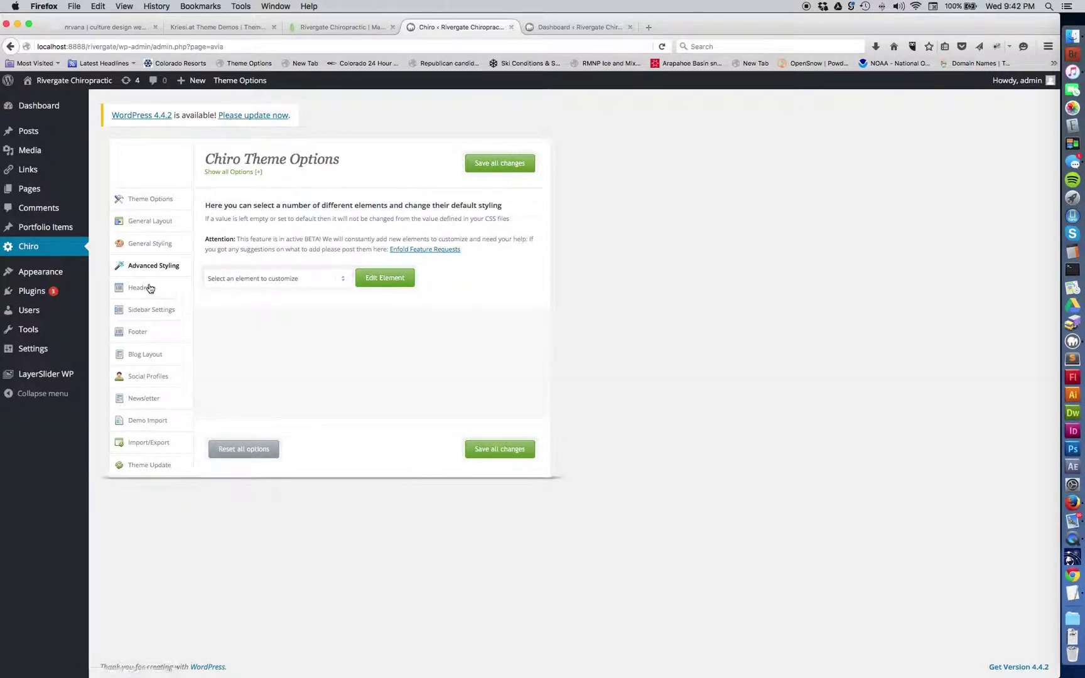
Set the header layout to "Logo center, Menu below" with a large separator between menu items
click(148, 287)
scroll(666, 426, down, 2)
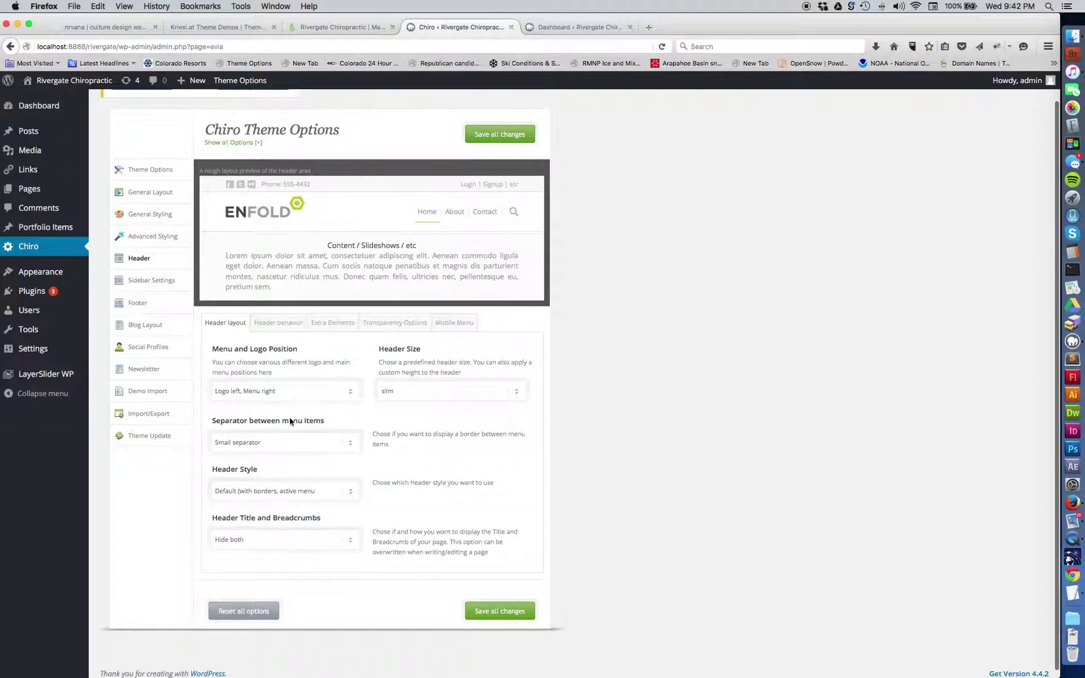
click(279, 394)
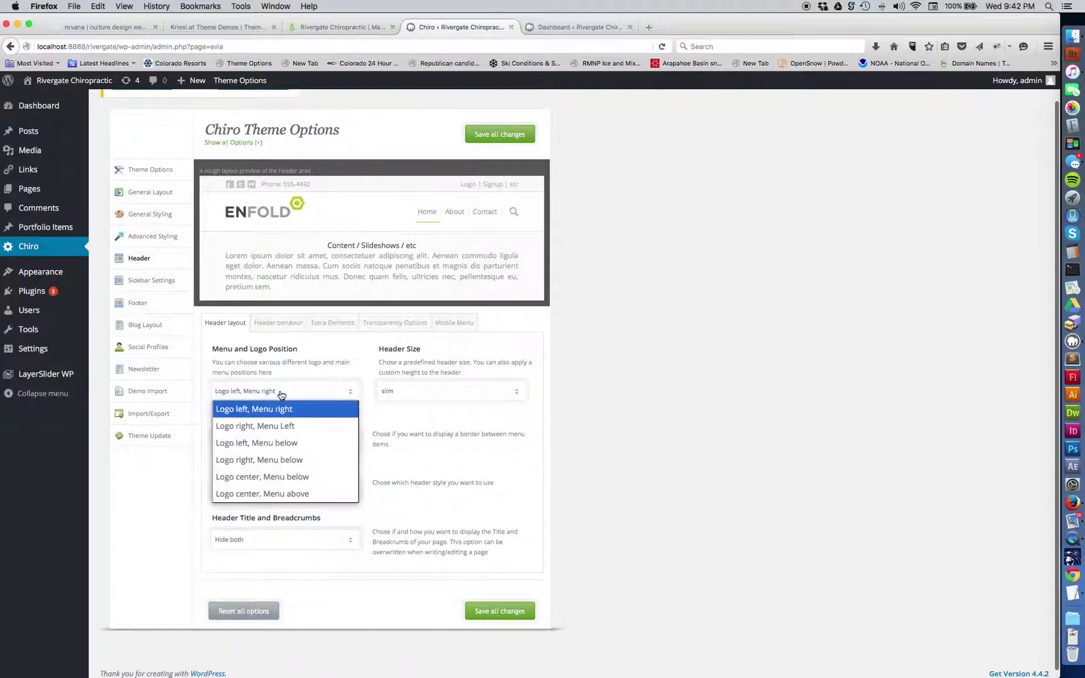
click(262, 479)
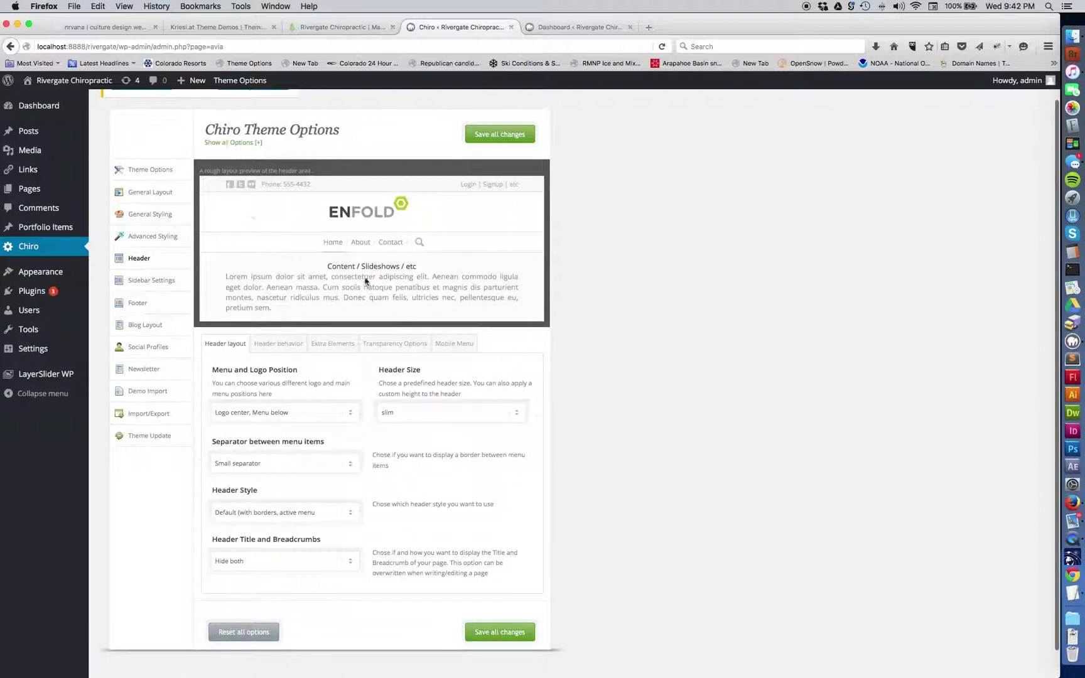
click(259, 465)
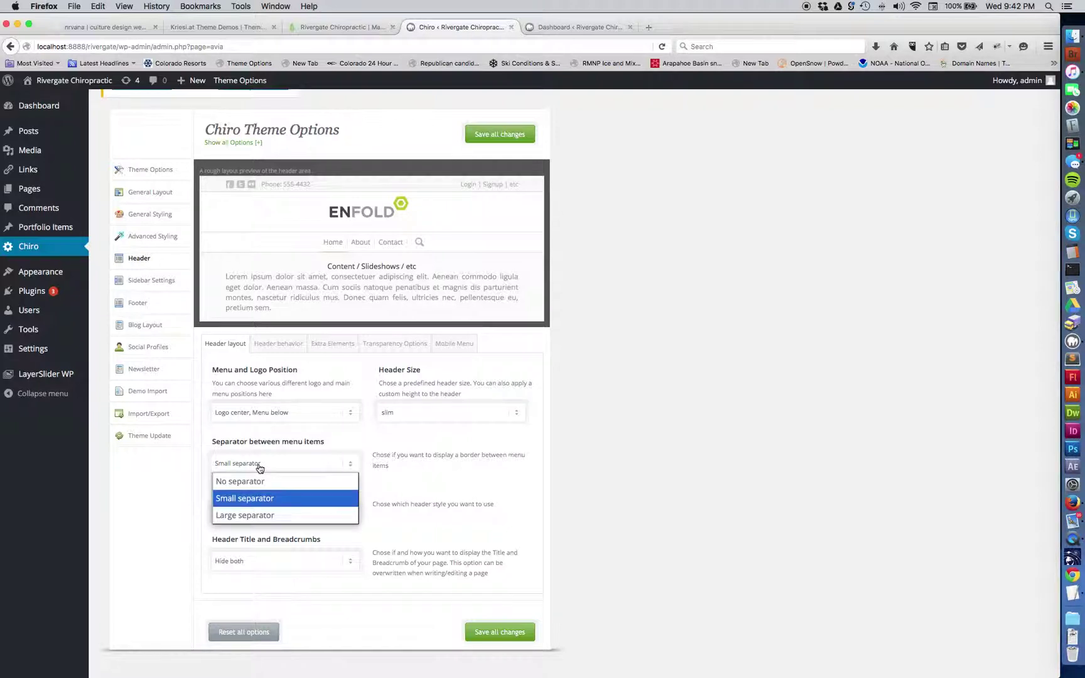
click(262, 515)
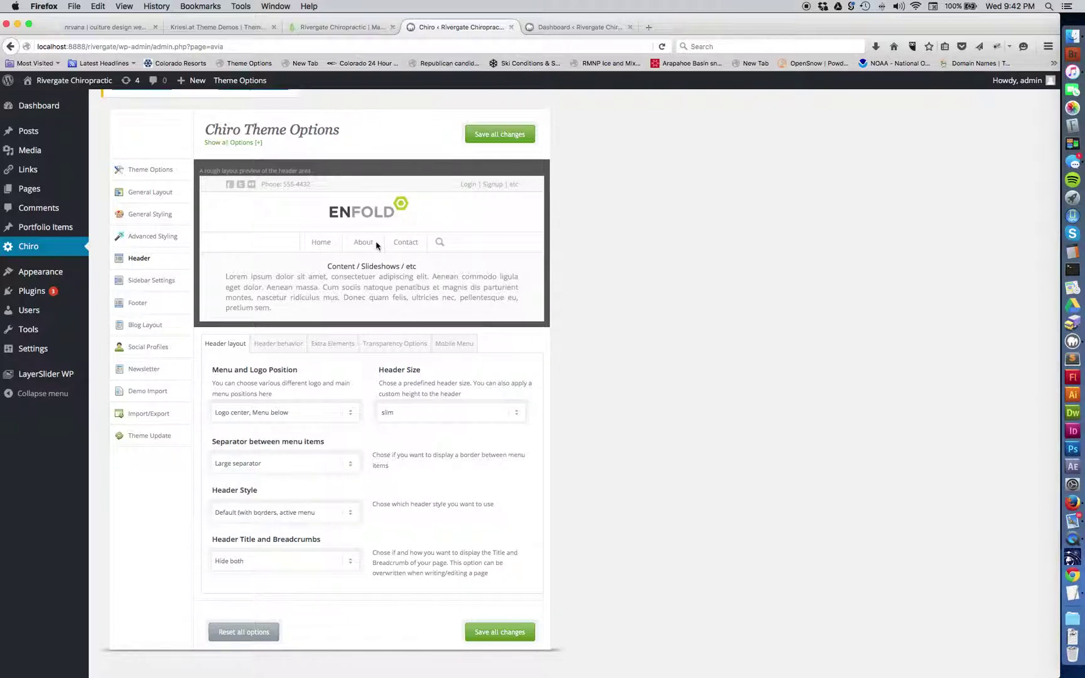
Try displaying the title and breadcrumbs in the header, and restore the option to Hide both
click(266, 569)
click(270, 578)
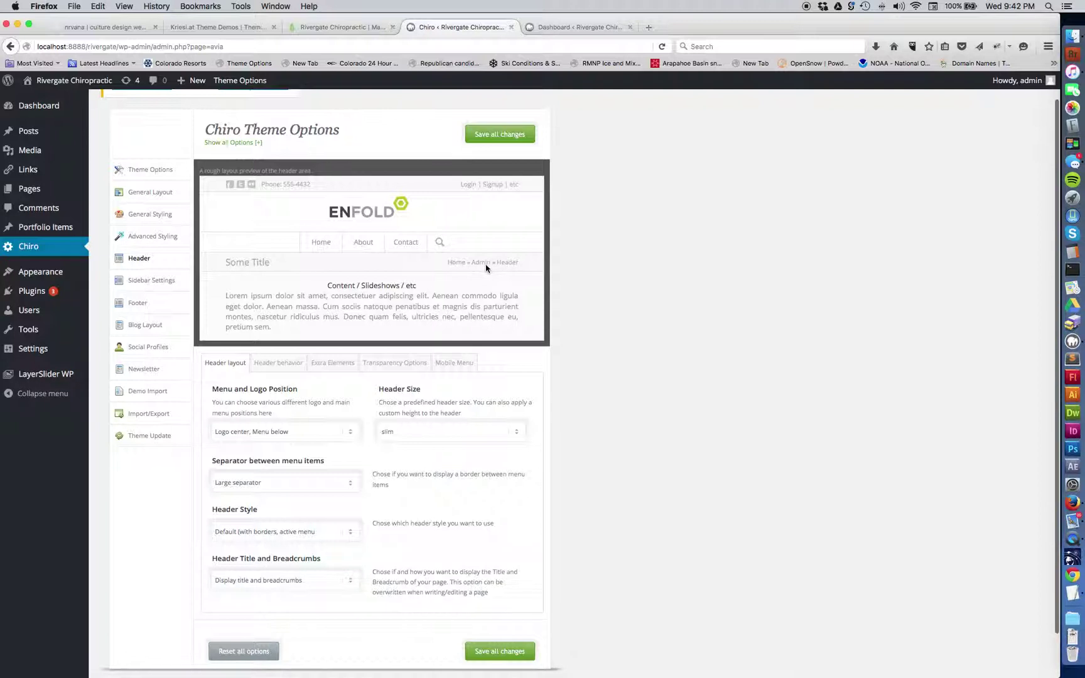
click(249, 580)
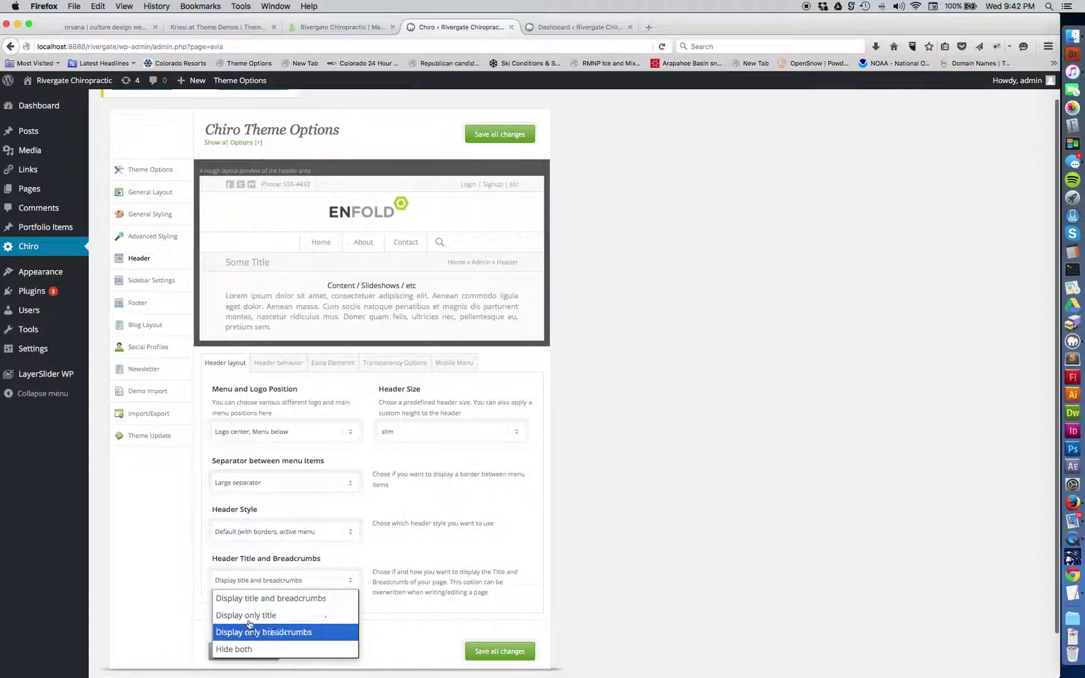
click(242, 650)
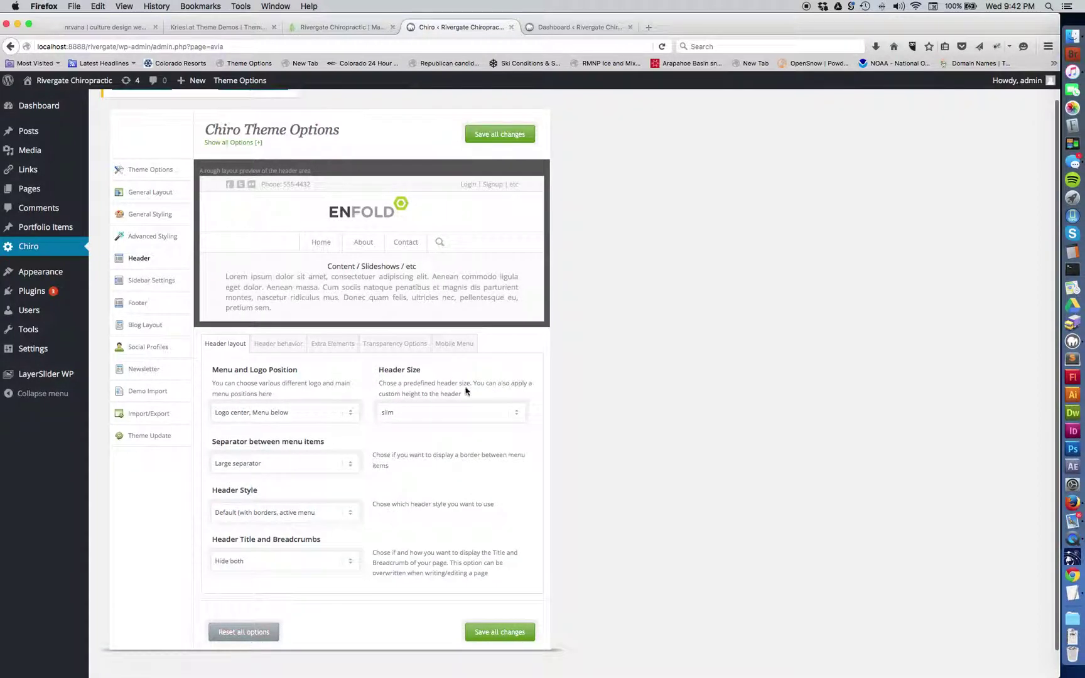
Set the header size to large and open the header behavior settings
click(419, 415)
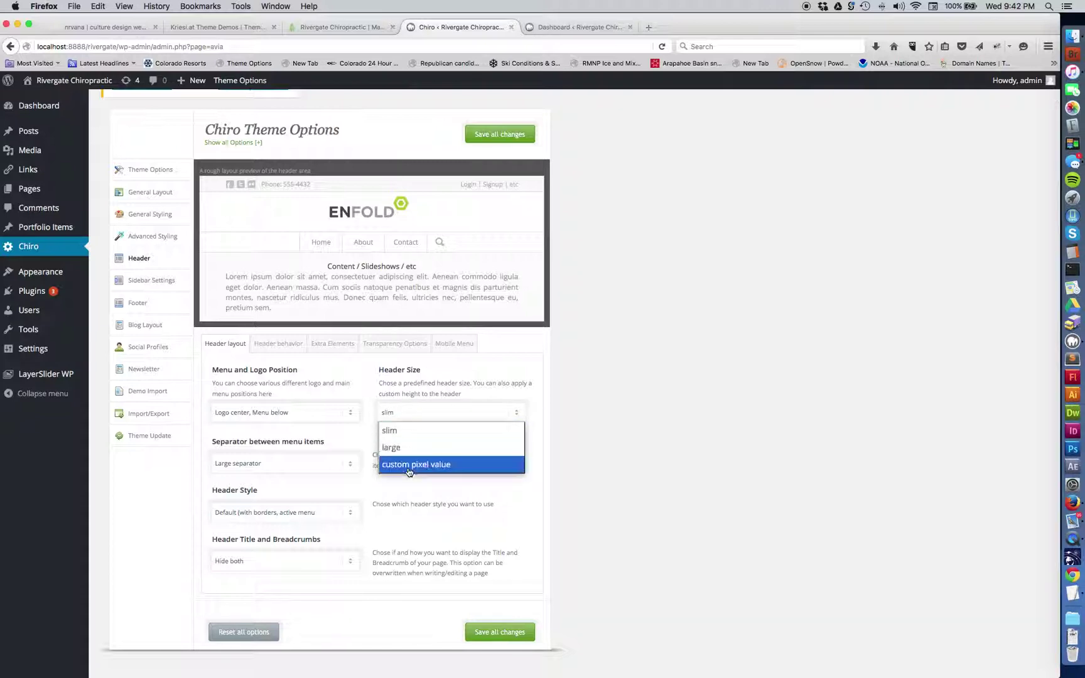
click(405, 447)
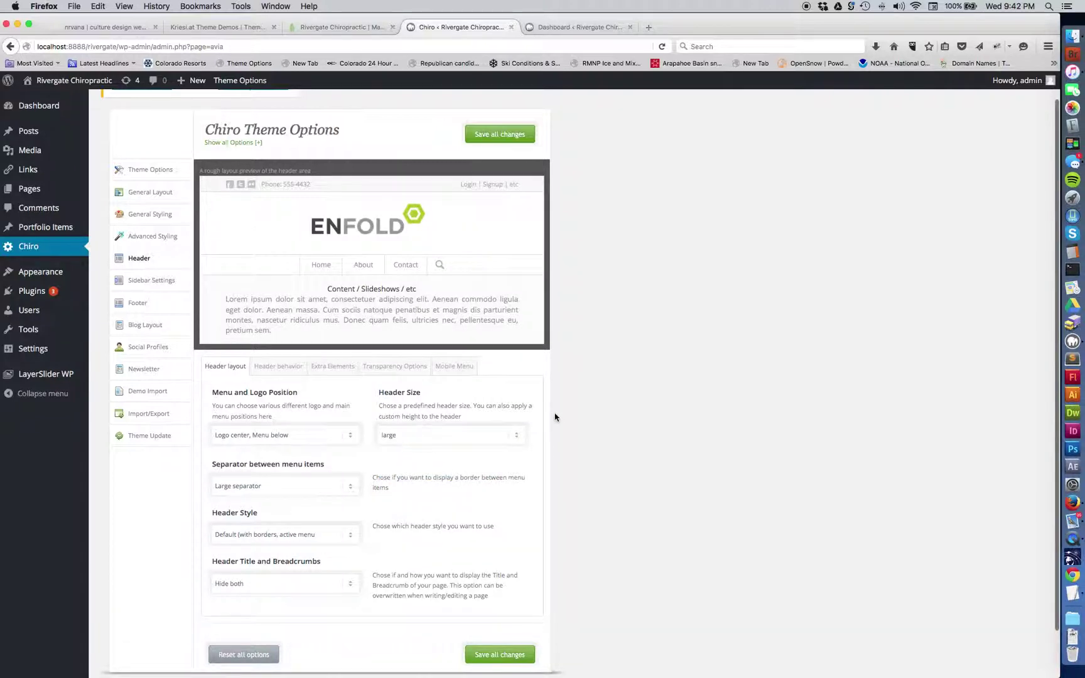
scroll(555, 414, down, 2)
click(280, 316)
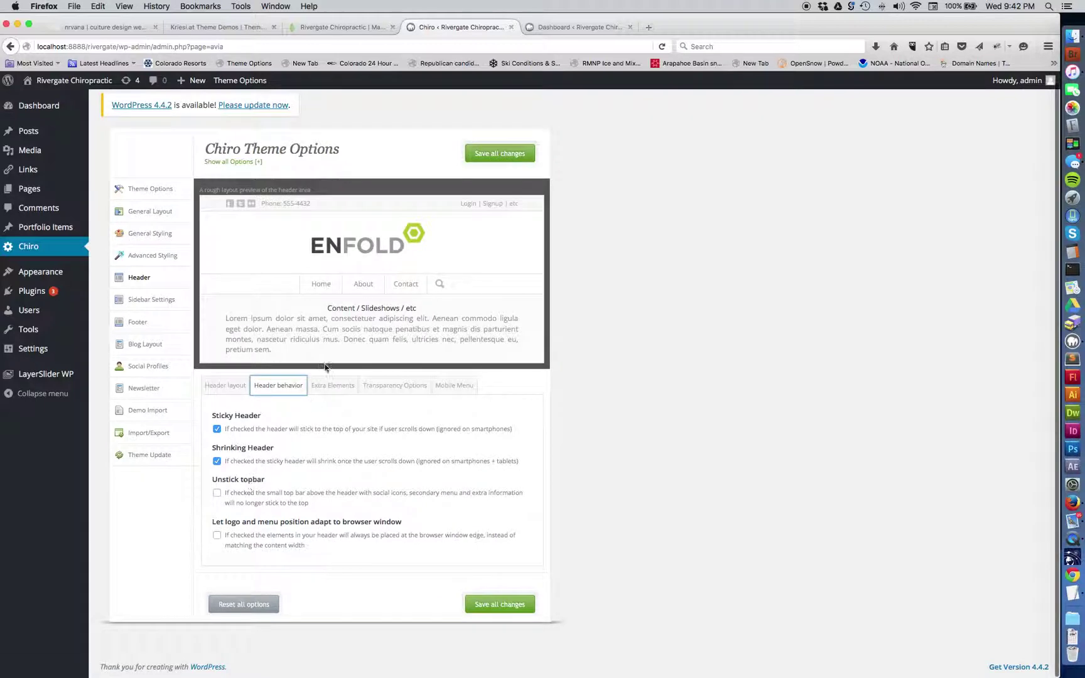
Reload the live homepage and examine how the sticky header shrinks while scrolling, and return to the theme options
click(356, 27)
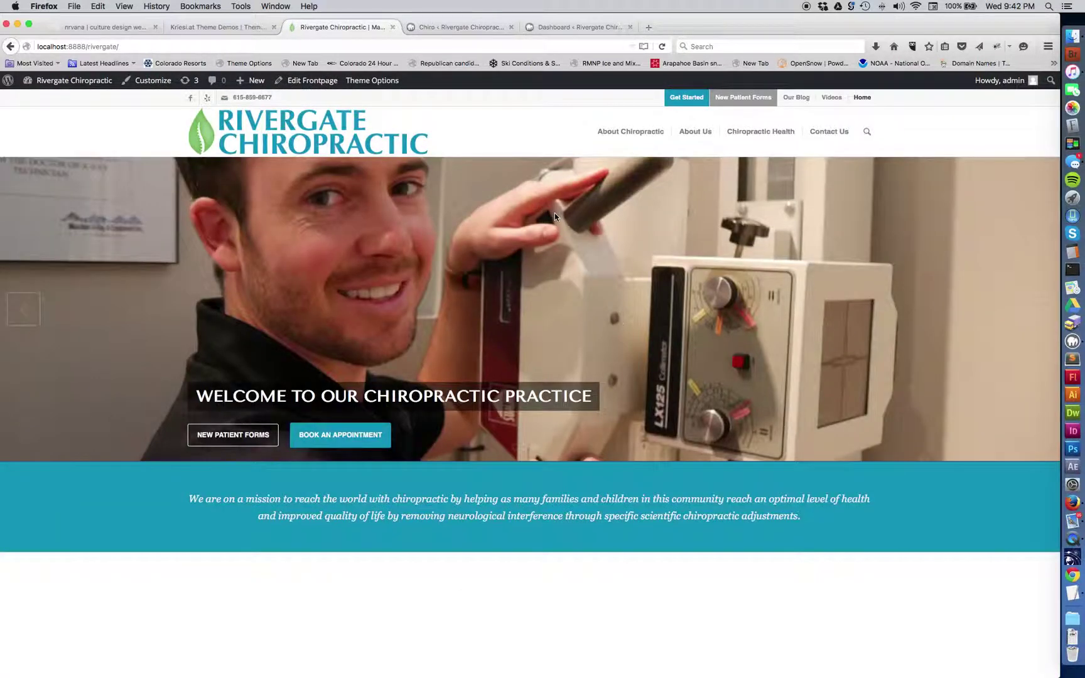
key(super+r)
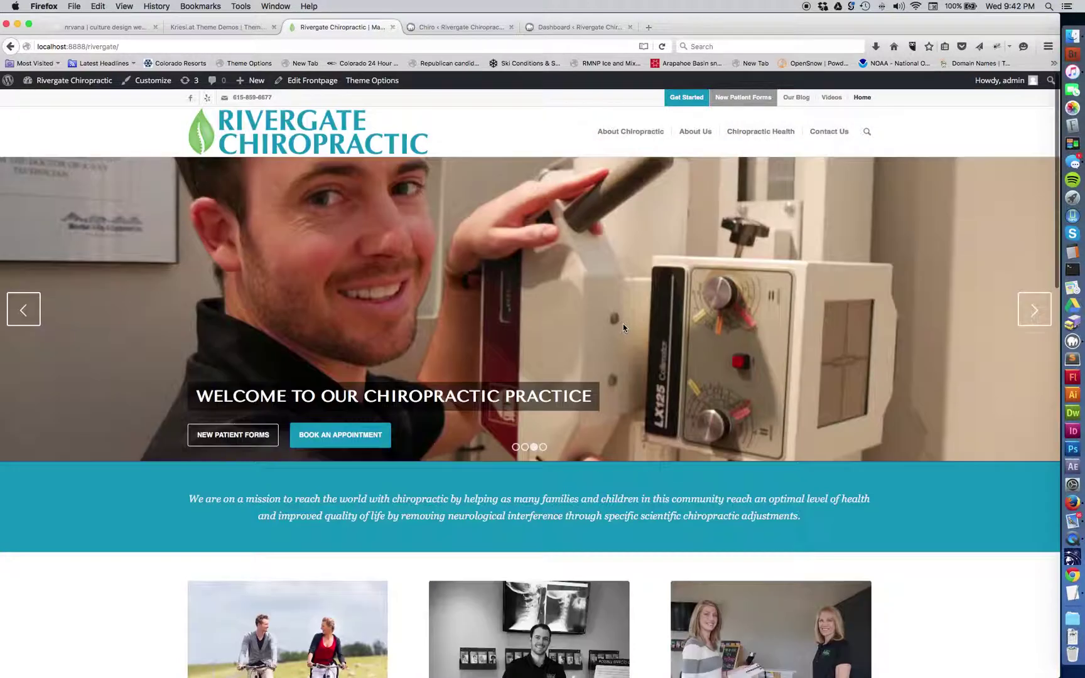
scroll(623, 327, down, 10)
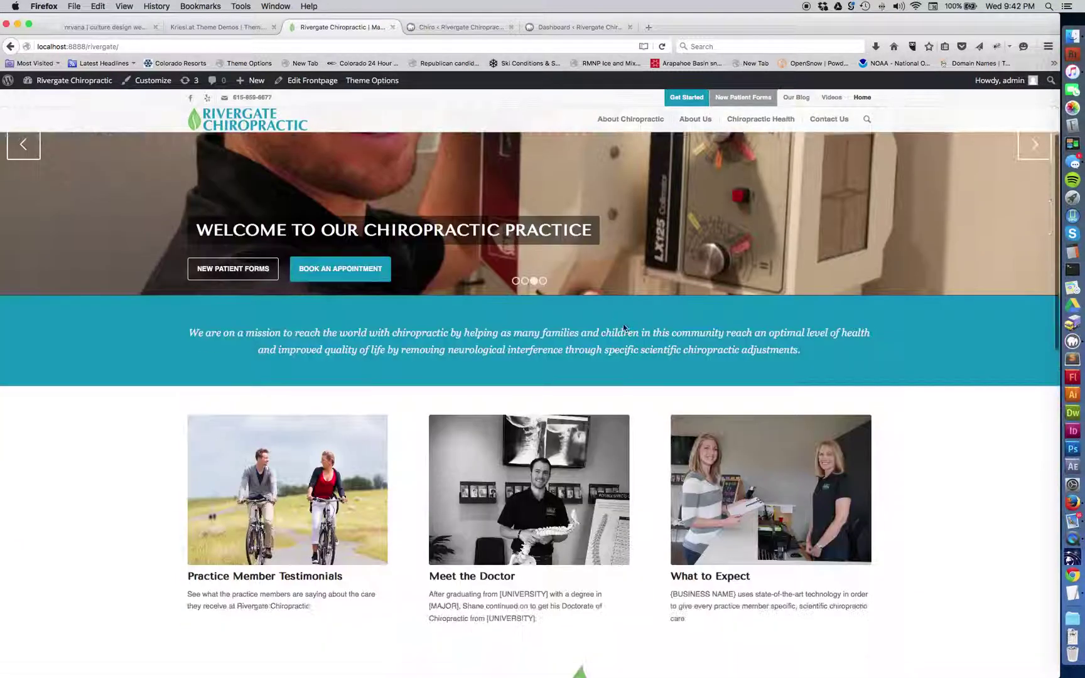
scroll(624, 325, up, 10)
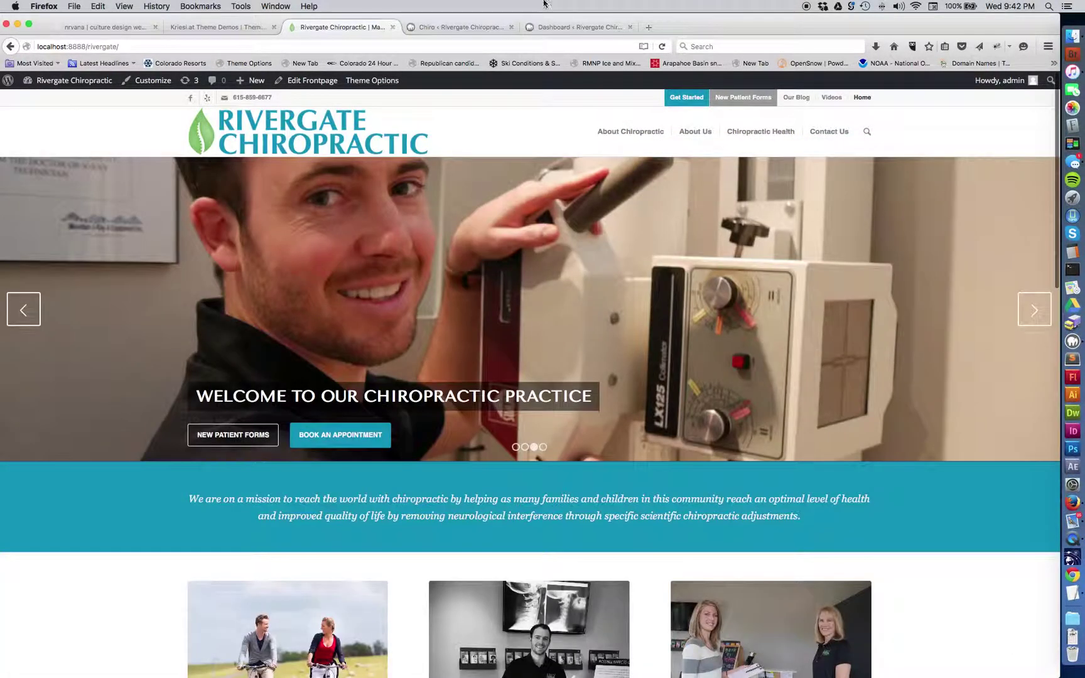
click(457, 29)
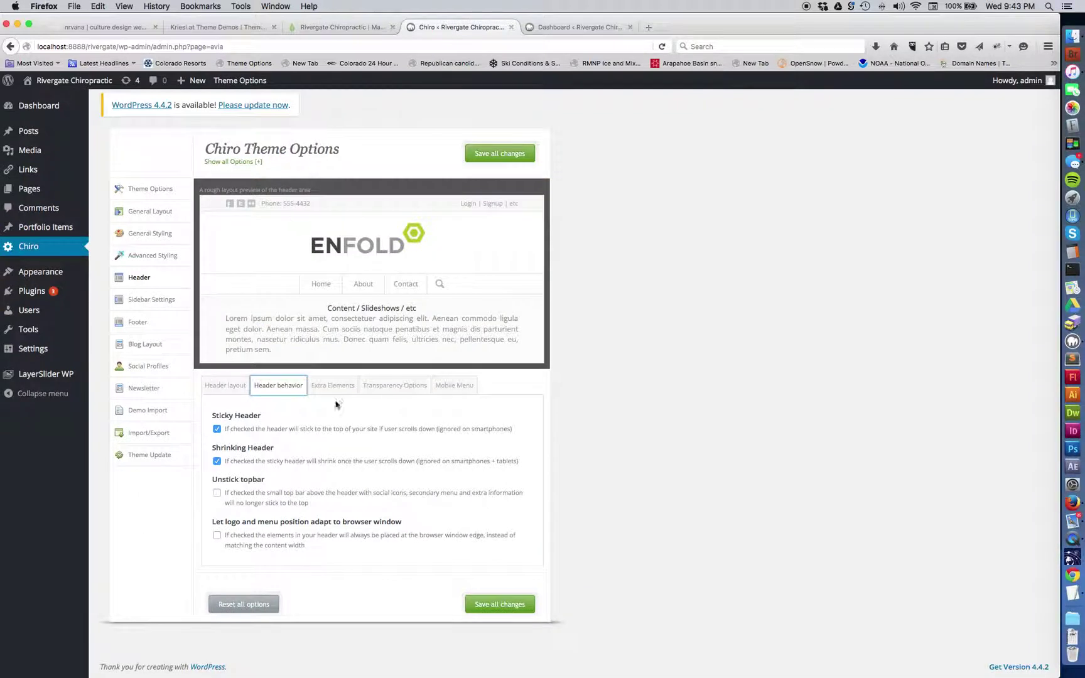
Open the header's extra elements settings and highlight the phone number link code in the info text
click(333, 389)
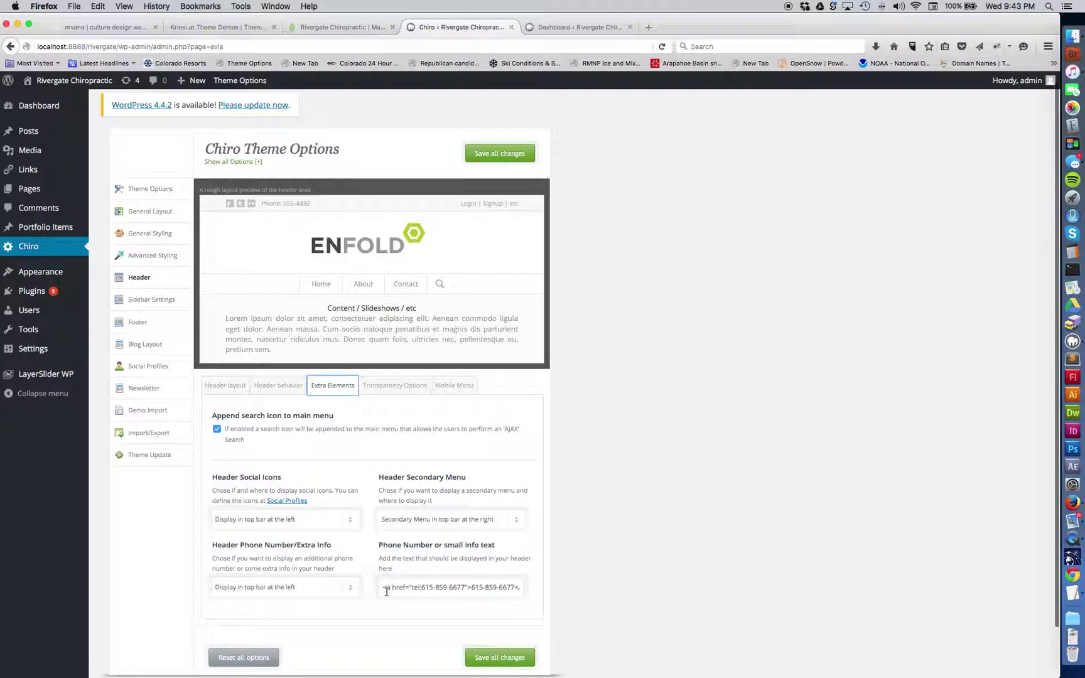
drag(384, 590, 557, 594)
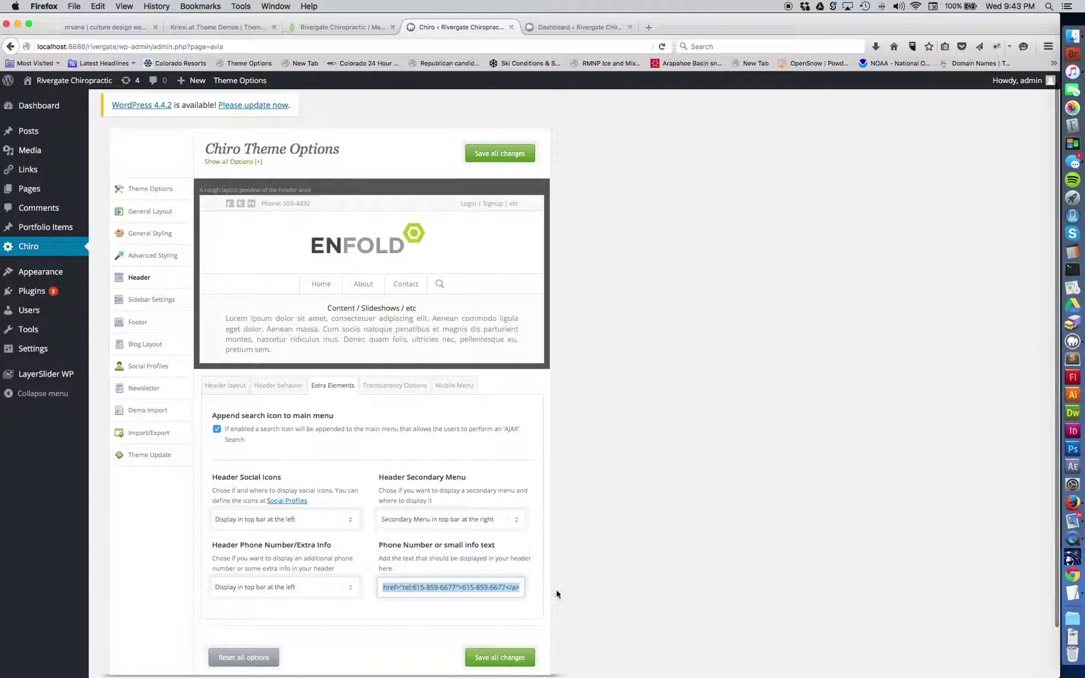
Try the "No Secondary Menu" option for the header, and restore "Secondary Menu in top bar at the right"
click(418, 523)
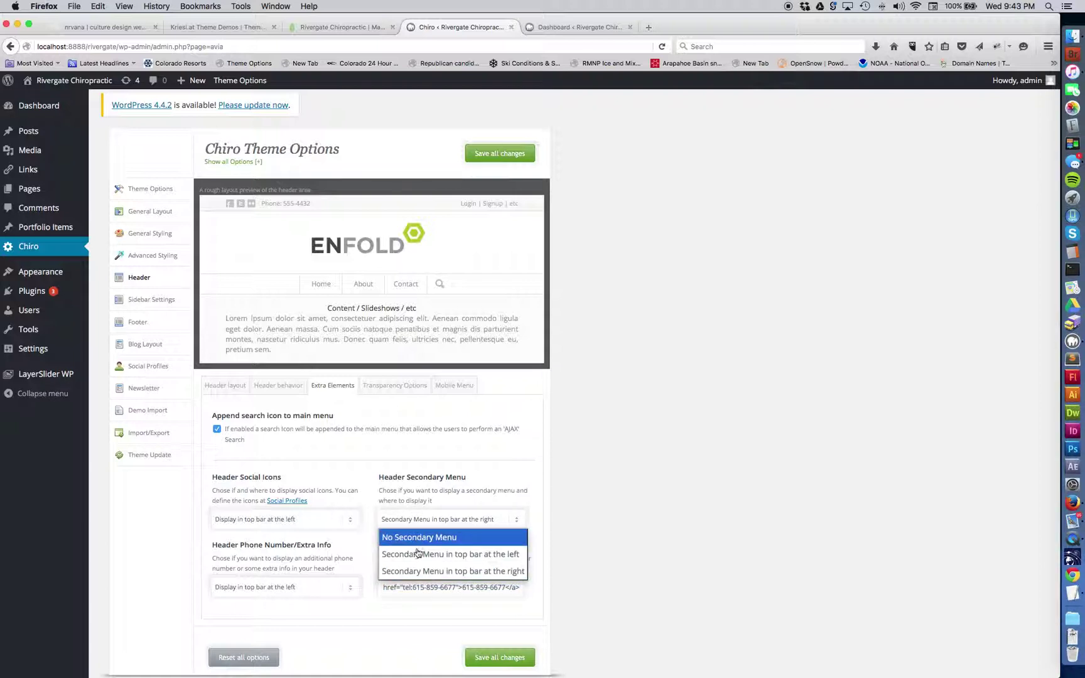
click(418, 537)
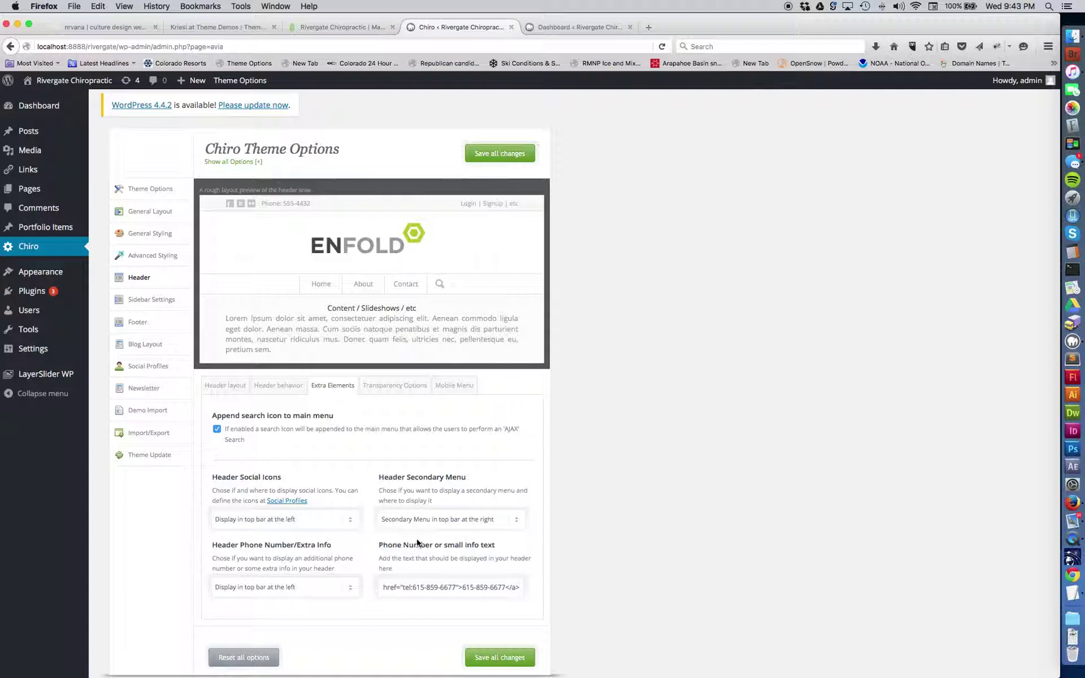
click(406, 519)
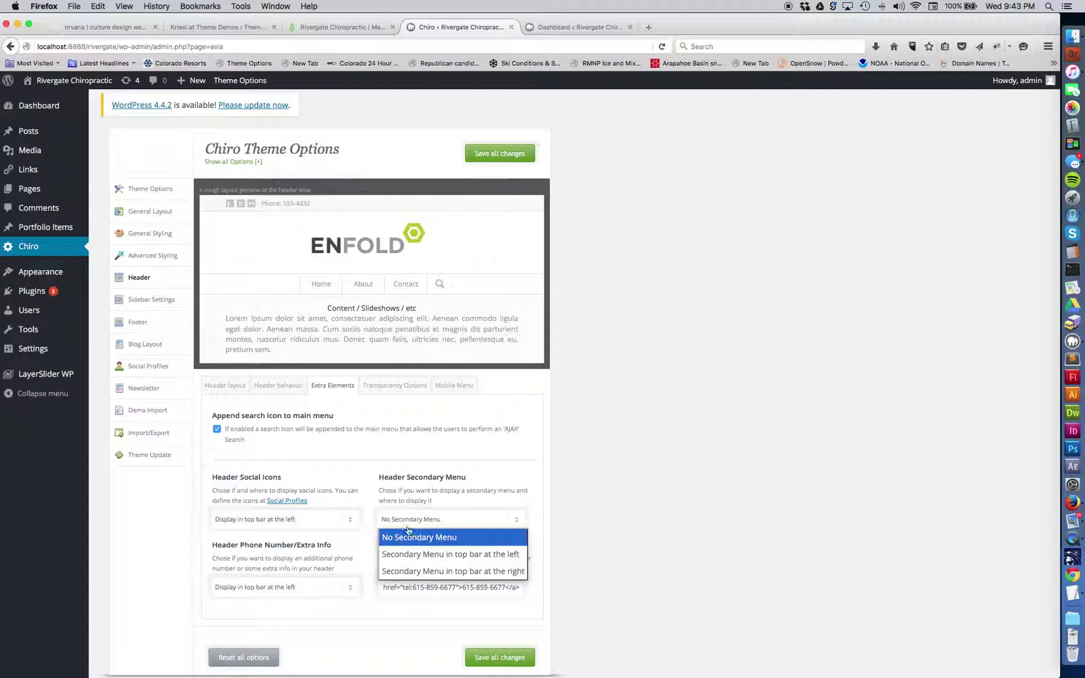
key(Escape)
key(Down)
key(Down)
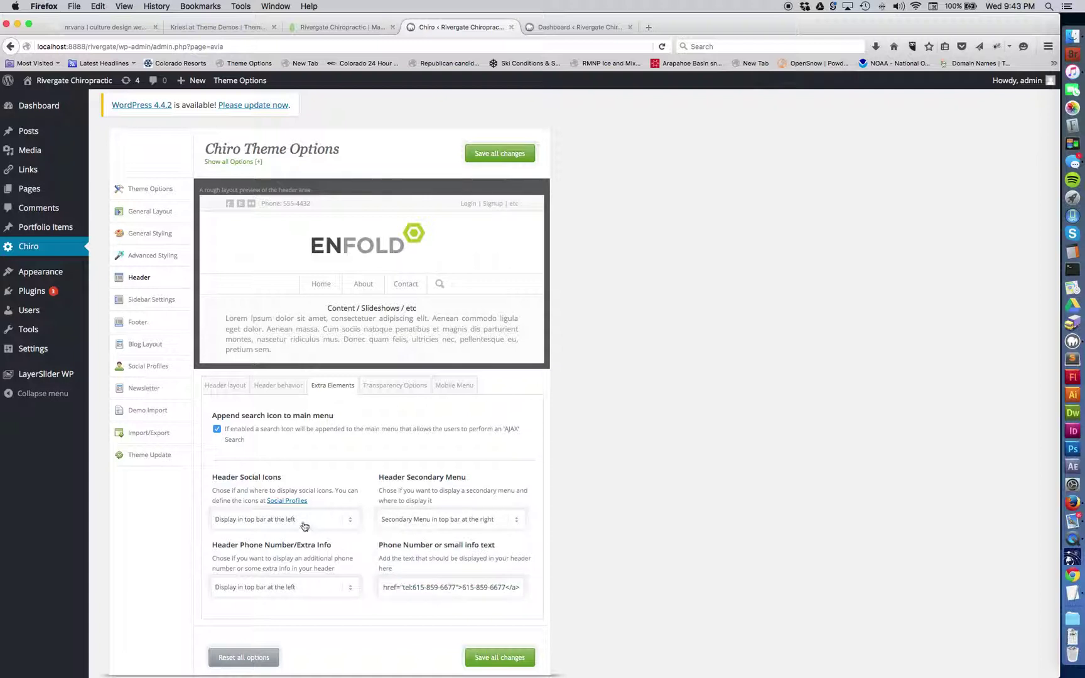
Examine the secondary menu in the live homepage's top bar, and look over the header transparency options
click(353, 28)
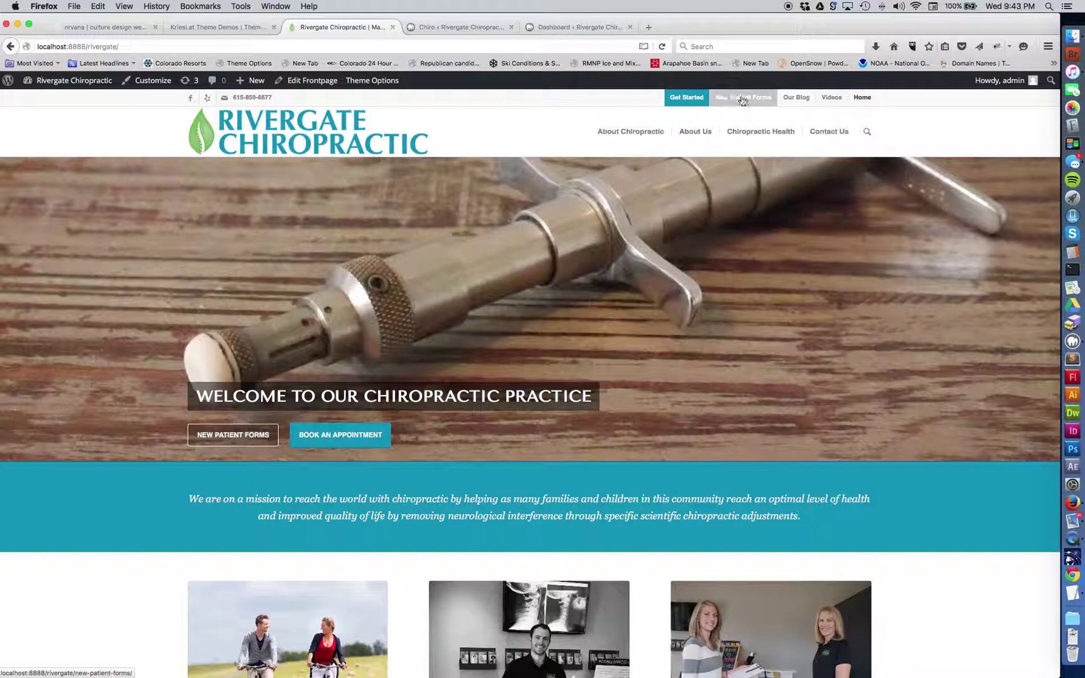
click(455, 27)
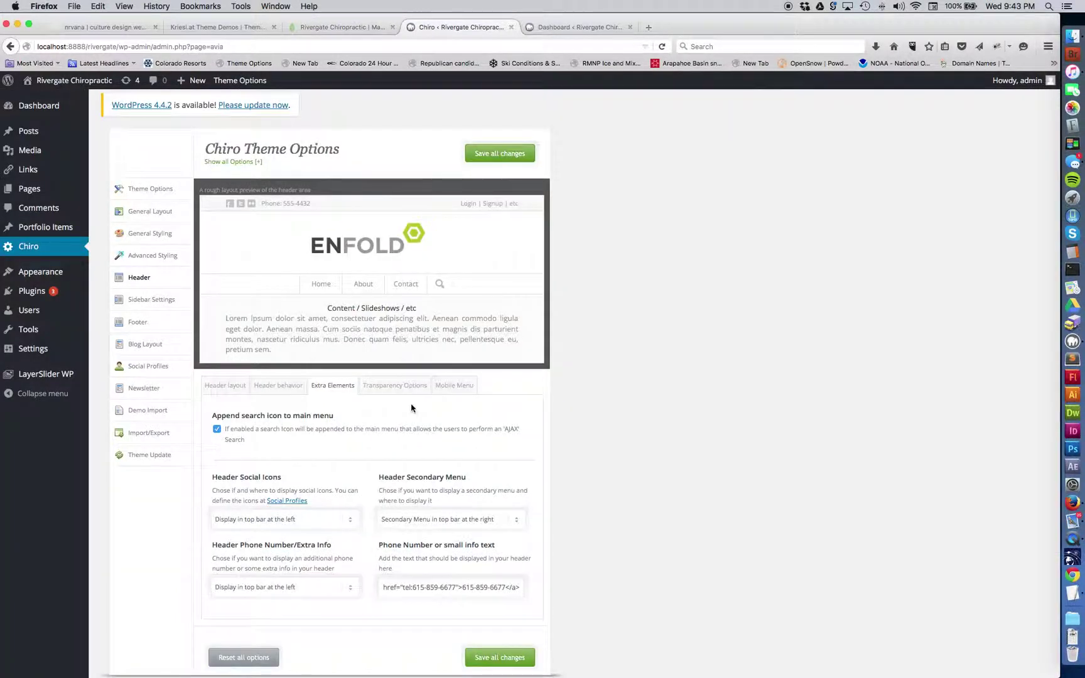
click(402, 386)
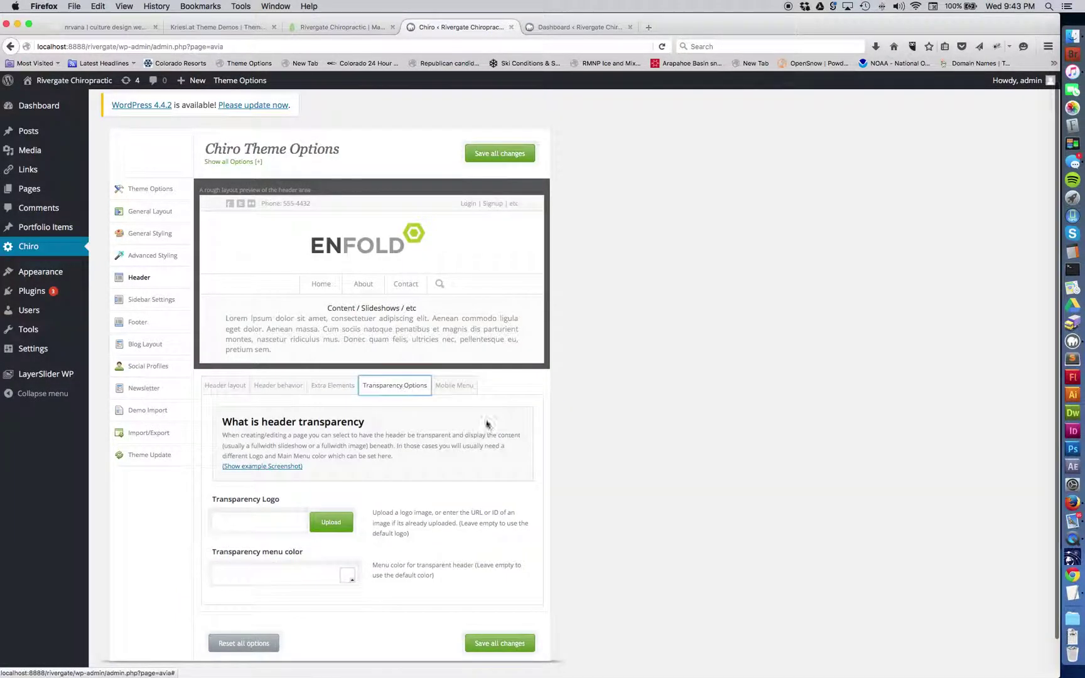
scroll(608, 470, down, 2)
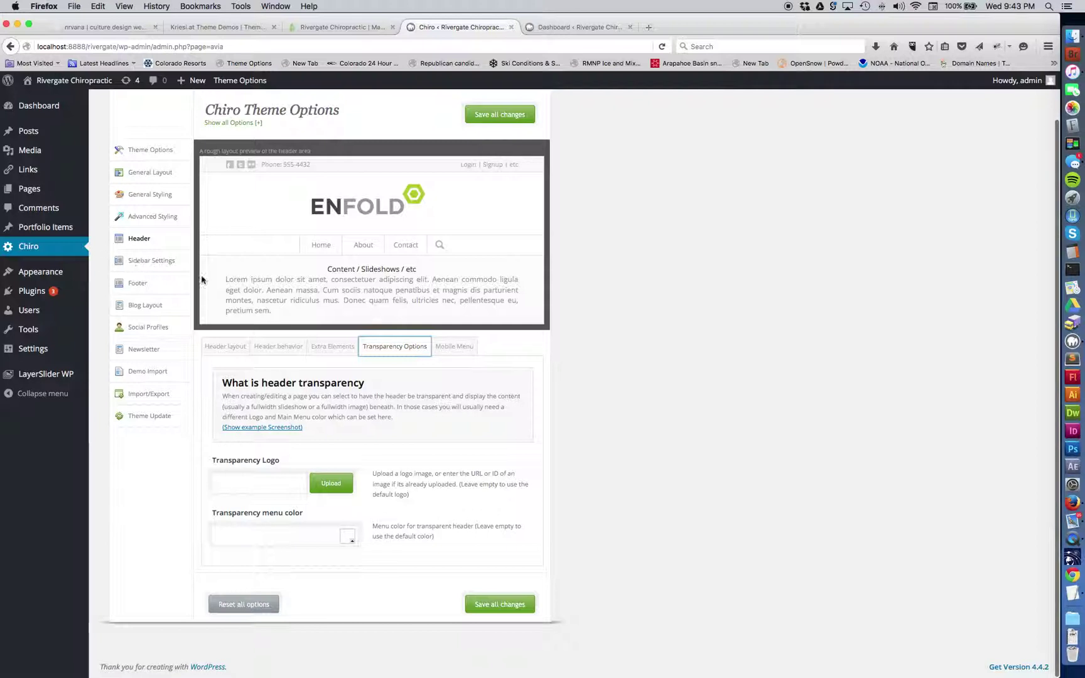
Open the theme's sidebar settings, load the list of pages from the separate dashboard, and review the sidebar defaults
click(155, 265)
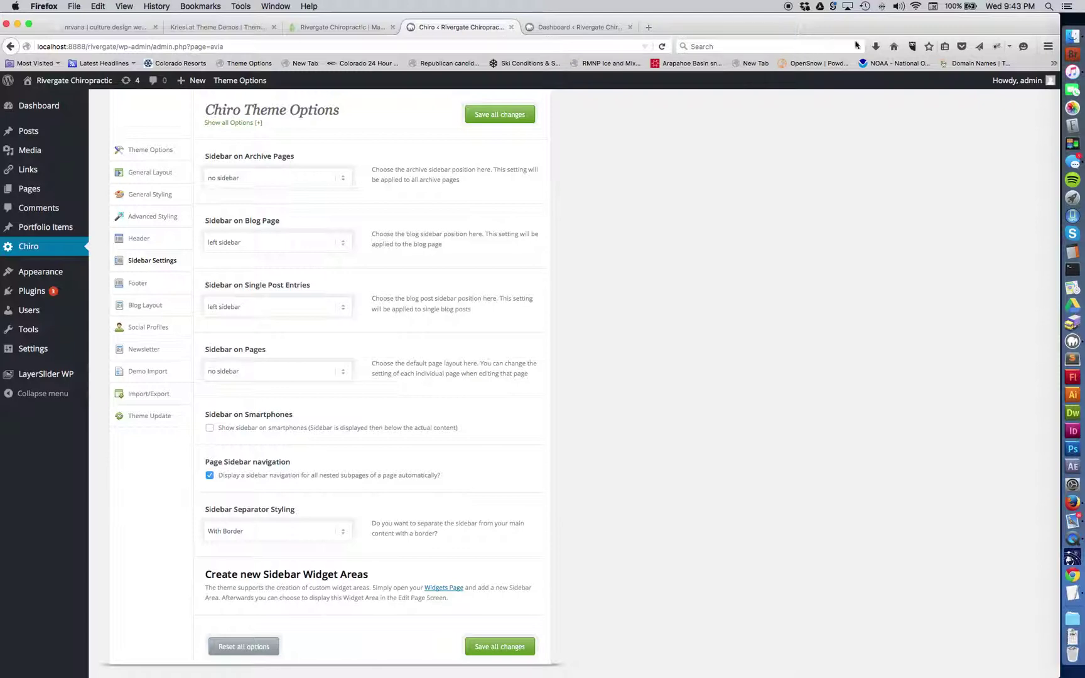
click(584, 27)
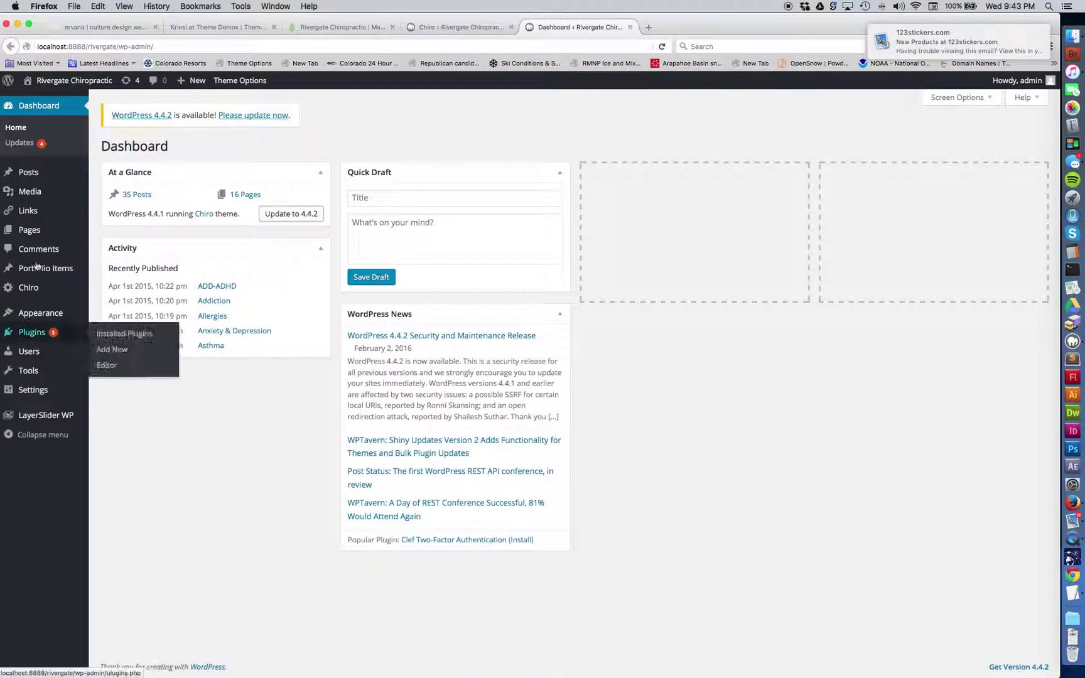
click(27, 236)
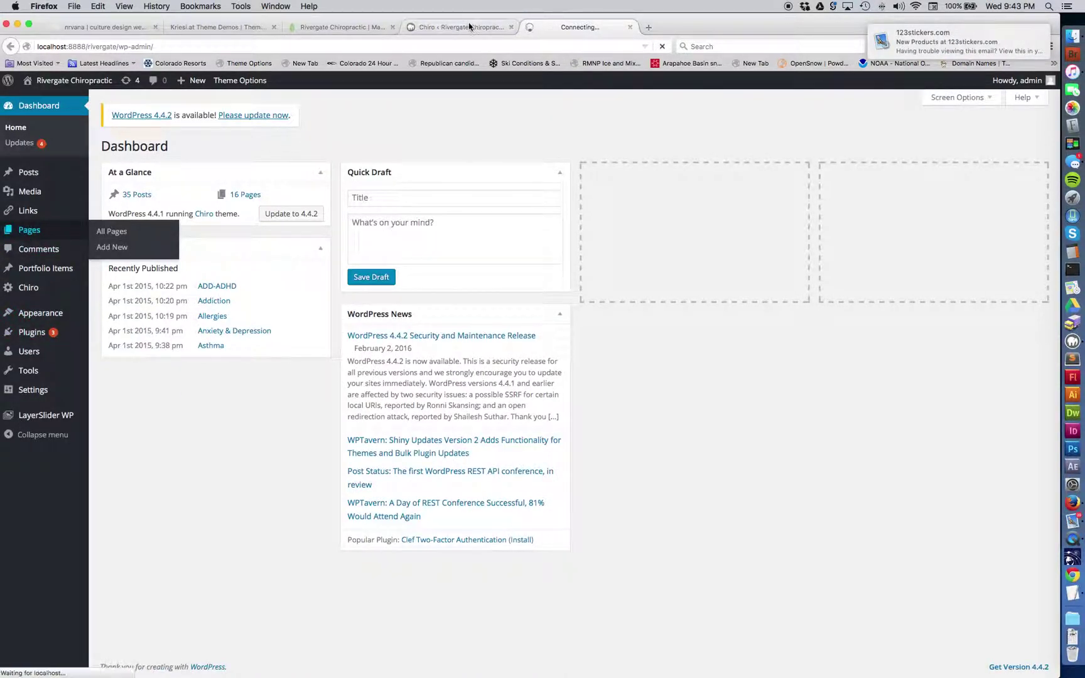
click(469, 28)
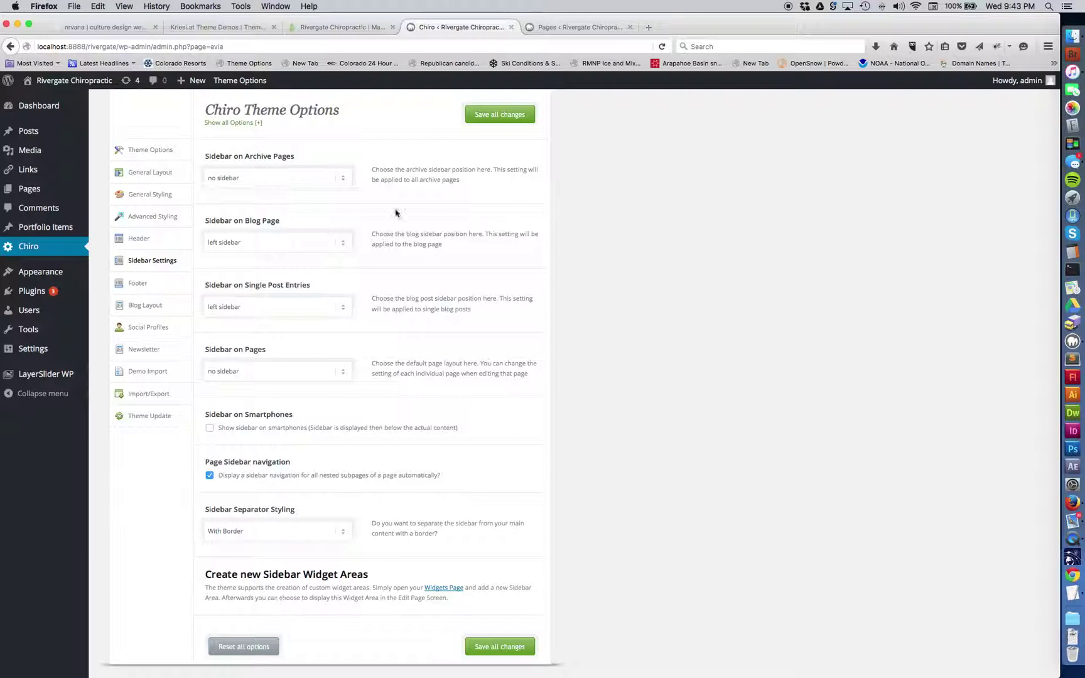
Open the About Chiropractic page for editing and look over its sidebar layout choices
click(573, 31)
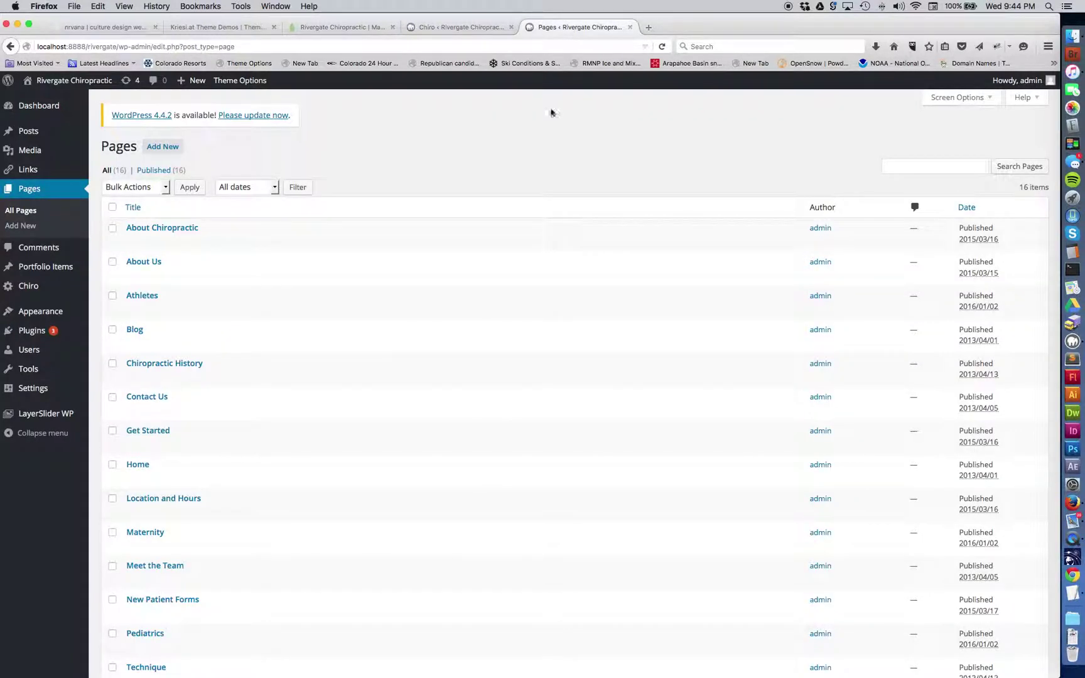
click(130, 244)
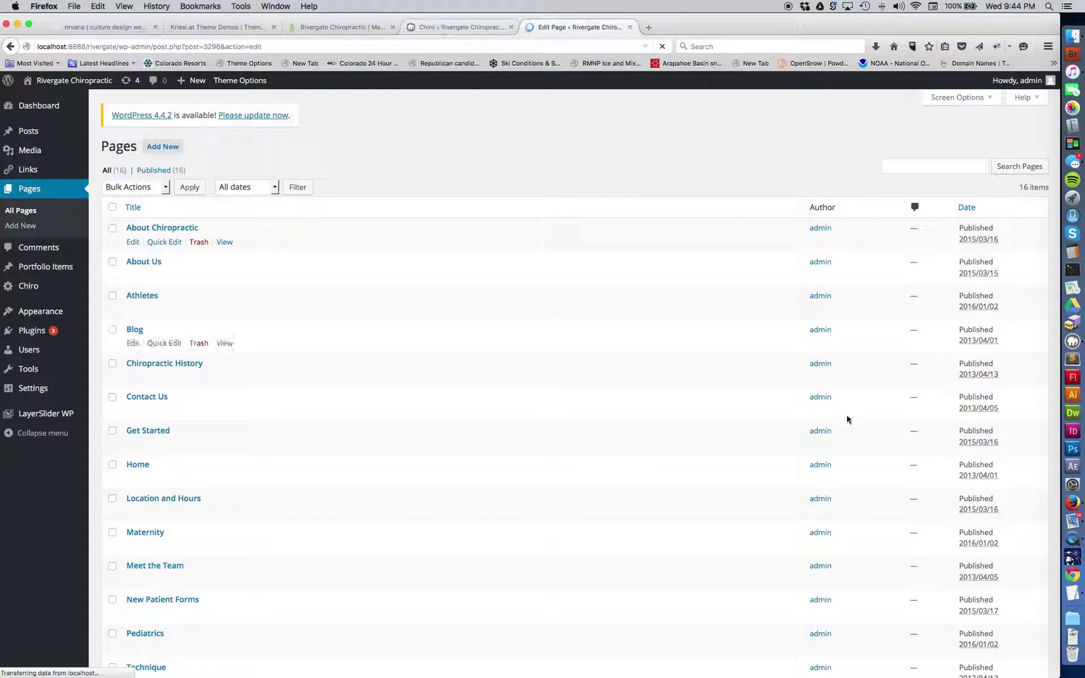
scroll(846, 477, down, 5)
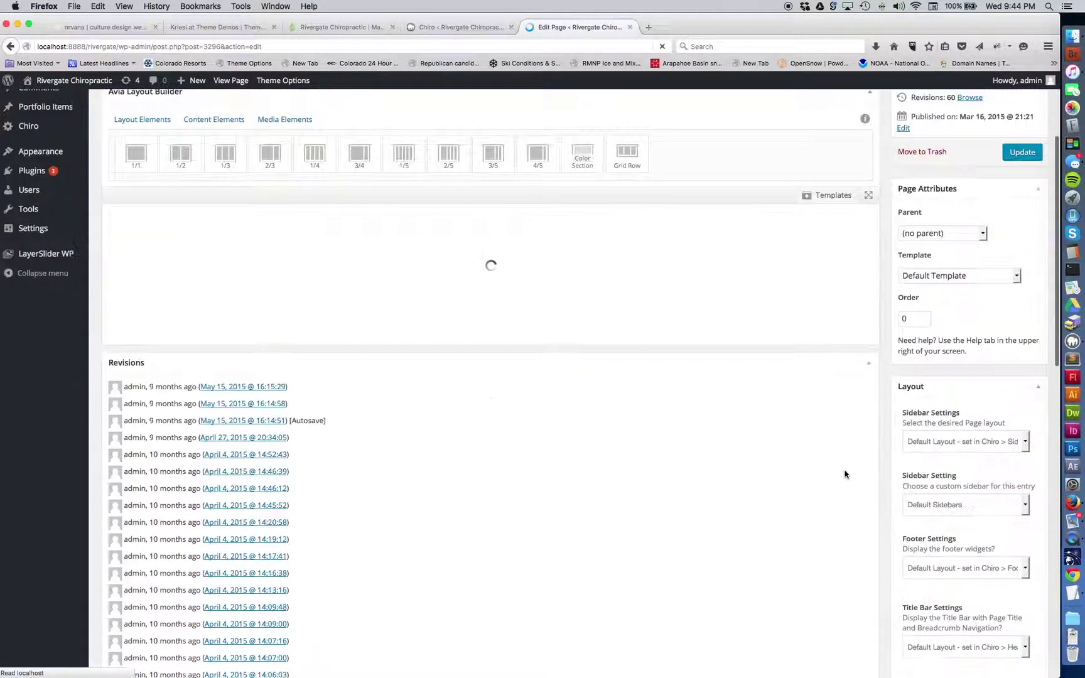
scroll(844, 474, down, 5)
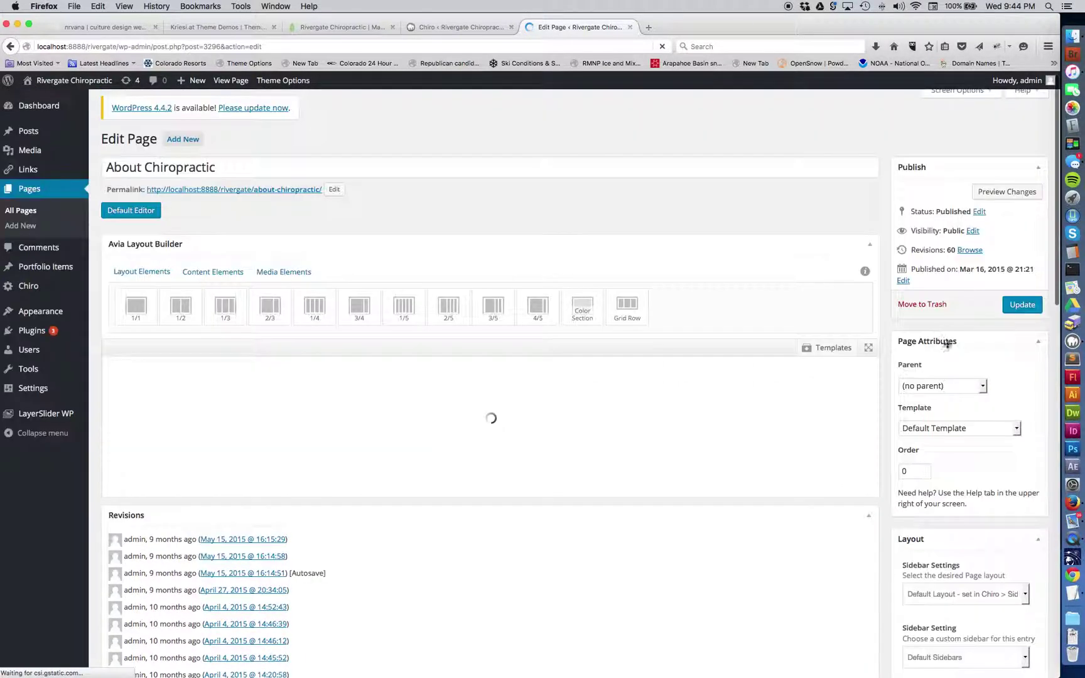
click(942, 601)
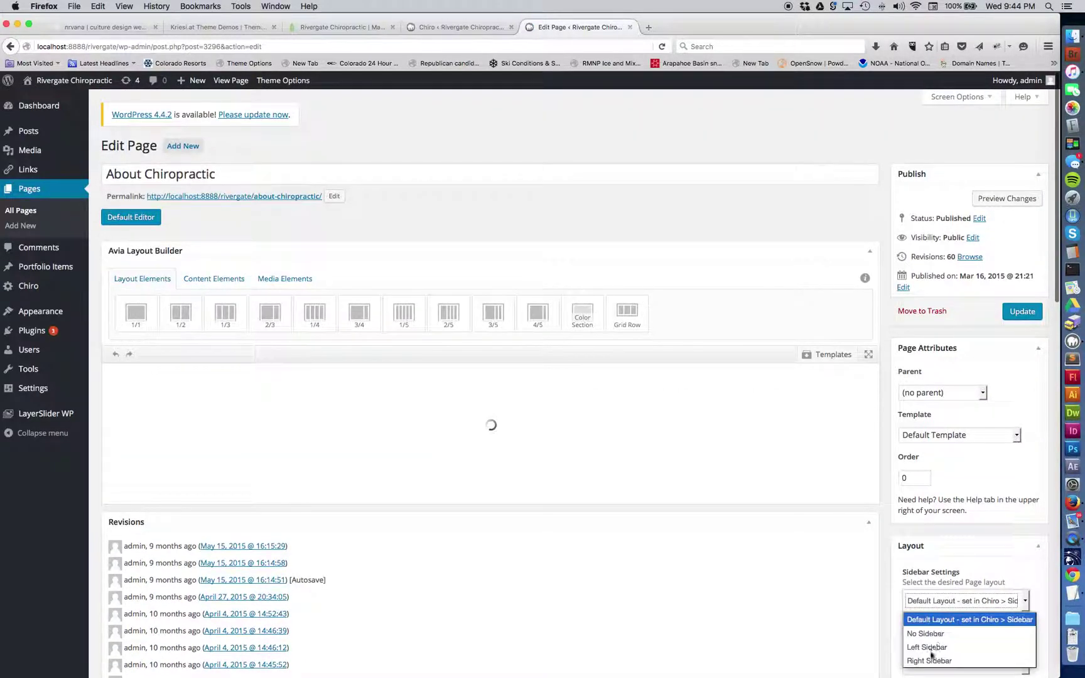
click(921, 602)
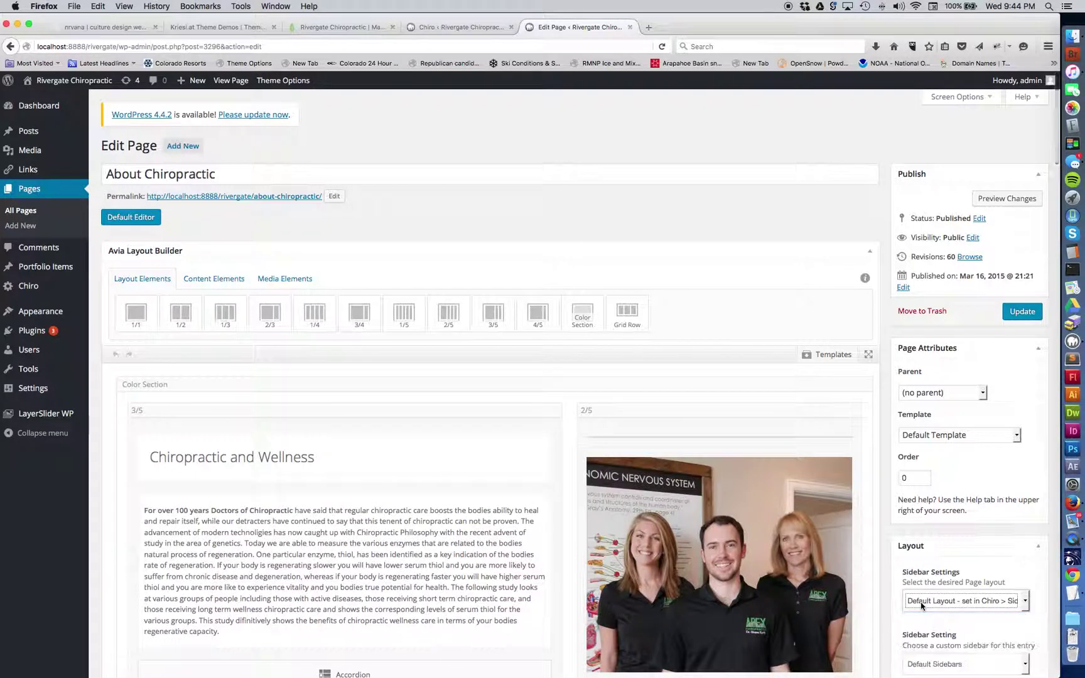
Return to the theme options, open the footer settings and look over the default footer widgets and socket choices
click(427, 28)
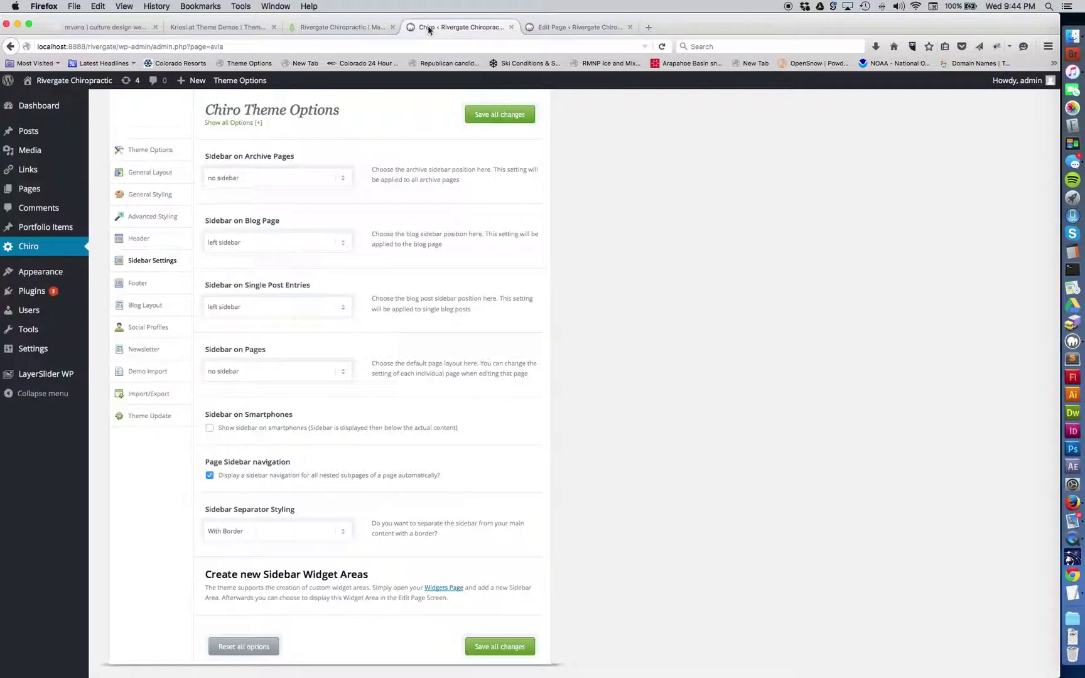
click(138, 287)
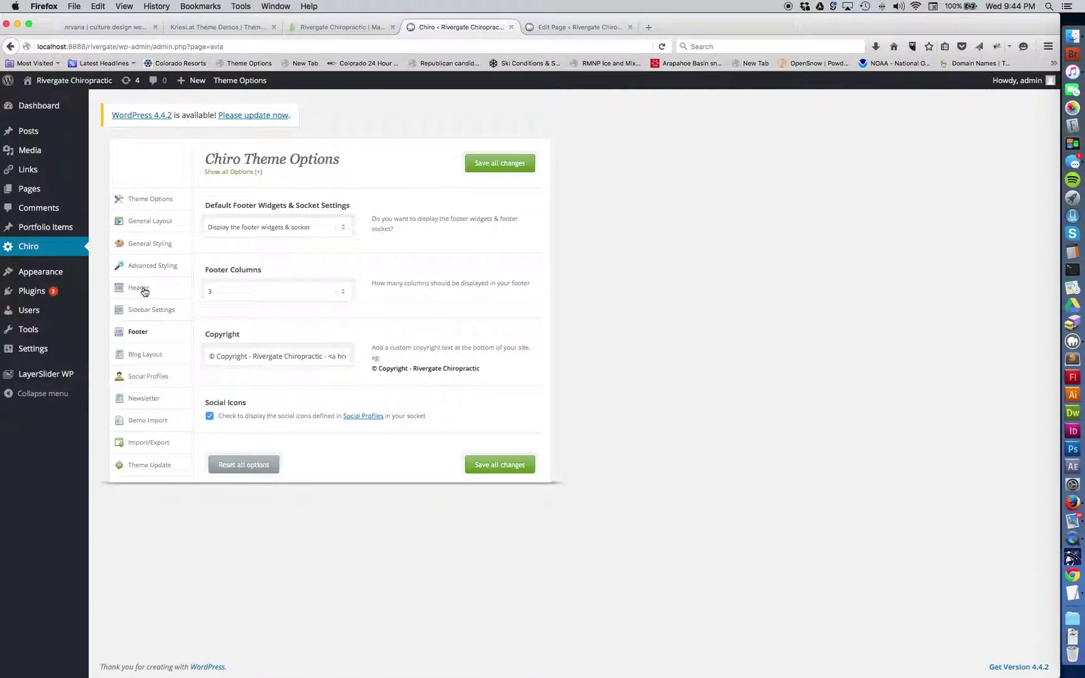
click(255, 233)
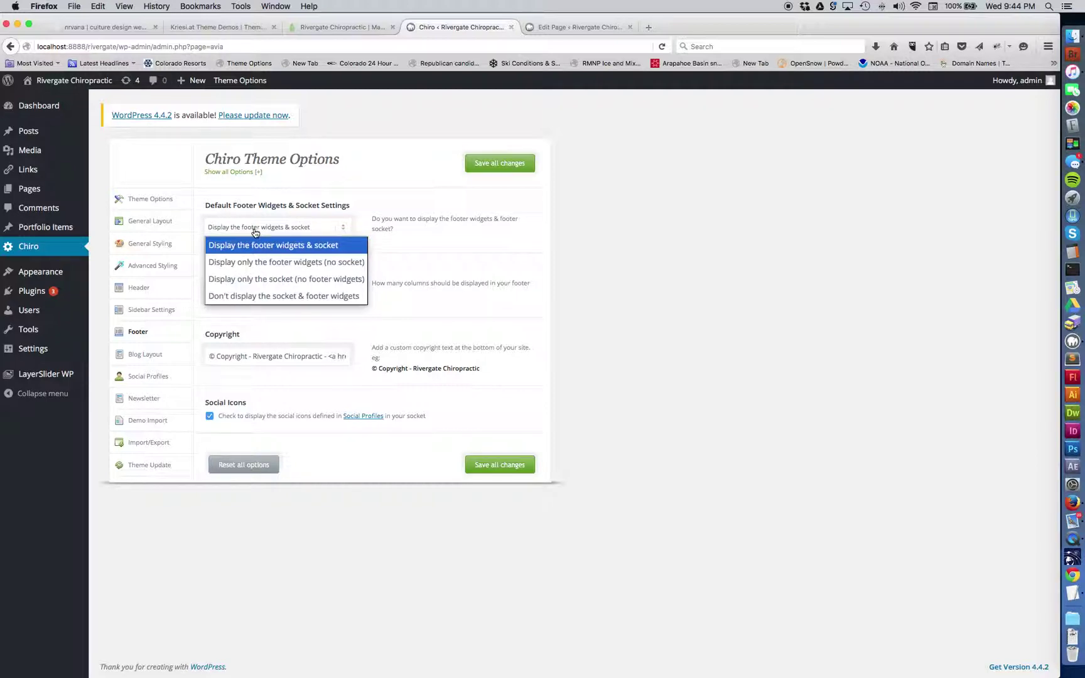
click(255, 233)
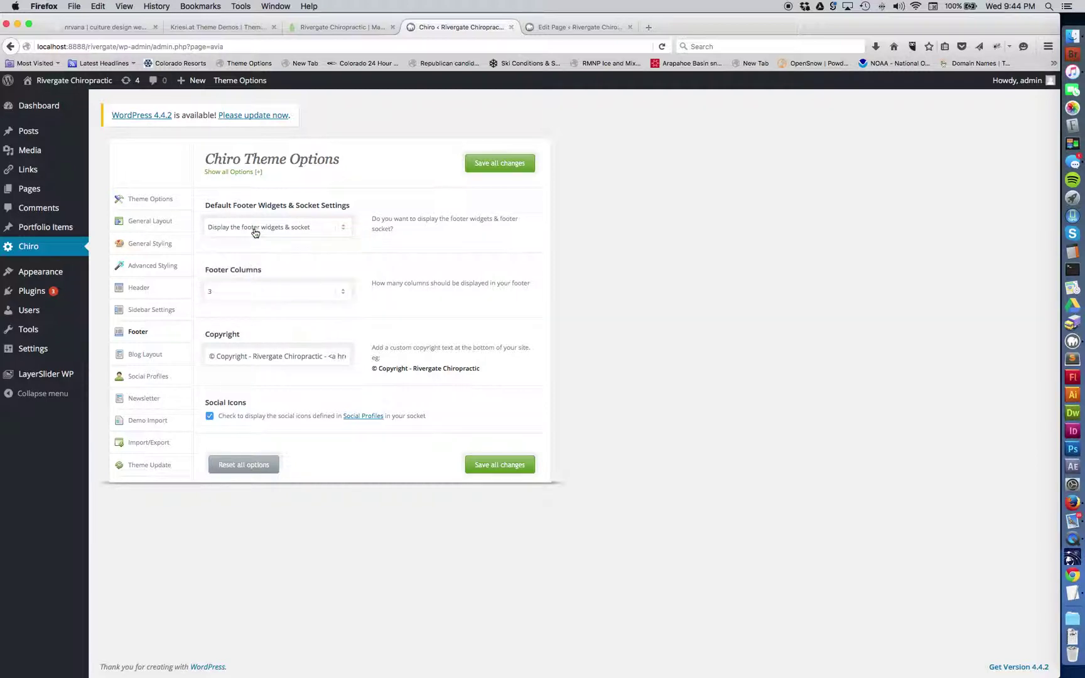
Examine the footer on the live homepage and the footer settings of the About Chiropractic page
click(345, 30)
scroll(492, 338, down, 15)
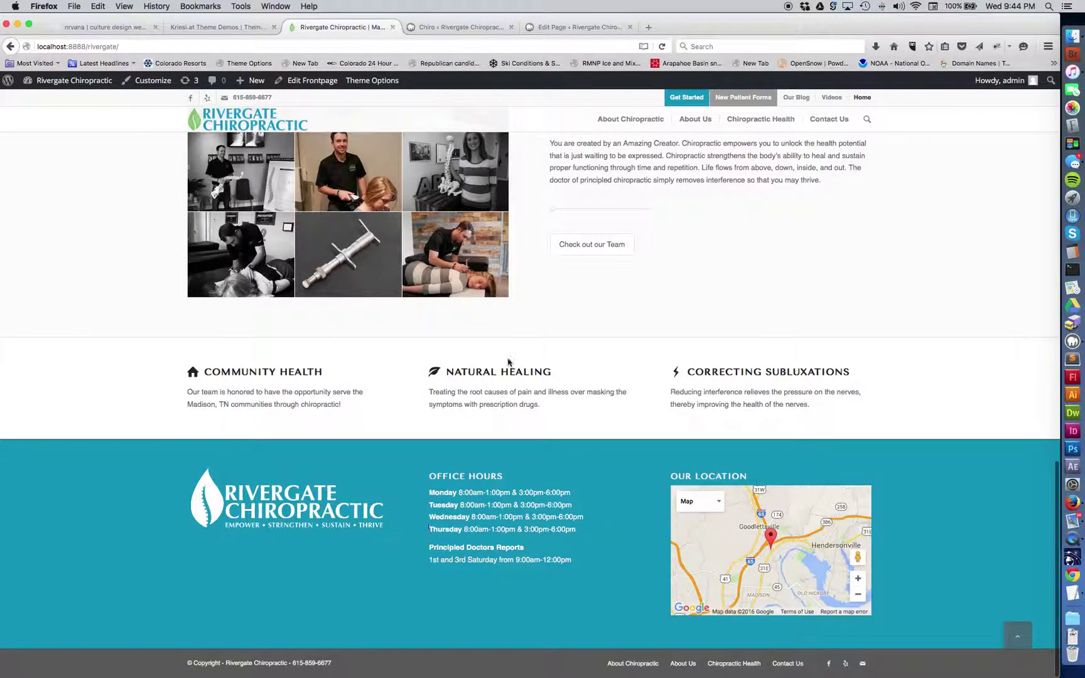
click(562, 28)
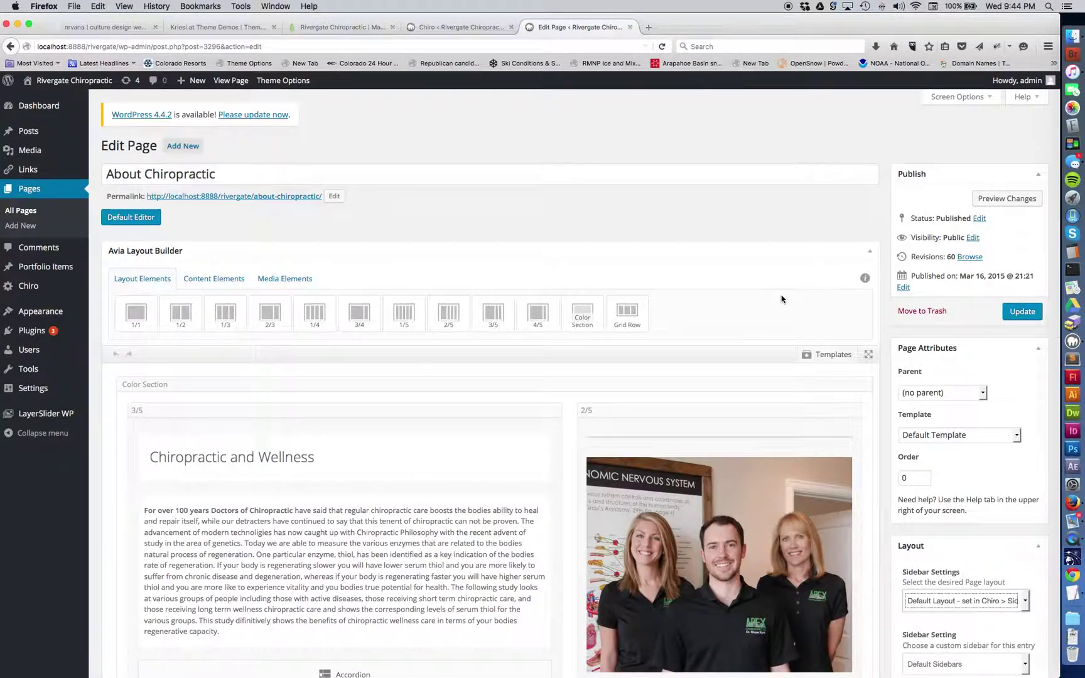
scroll(904, 473, down, 15)
scroll(909, 476, up, 8)
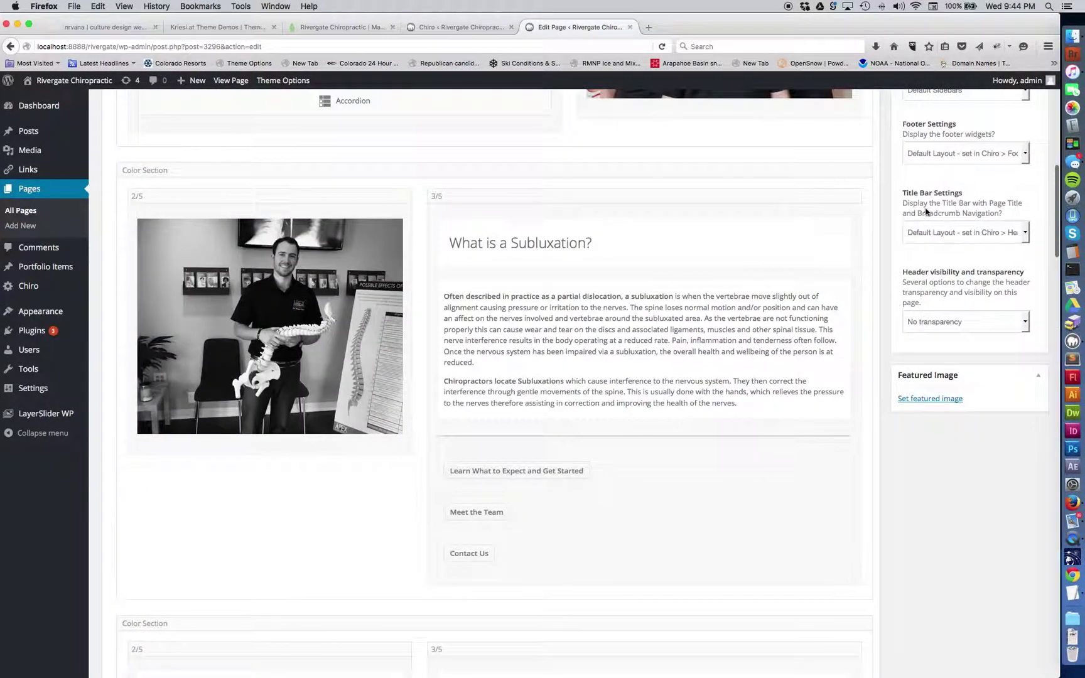
Look over the About Chiropractic page's footer display choices and compare the theme's footer settings with the live homepage footer
click(947, 157)
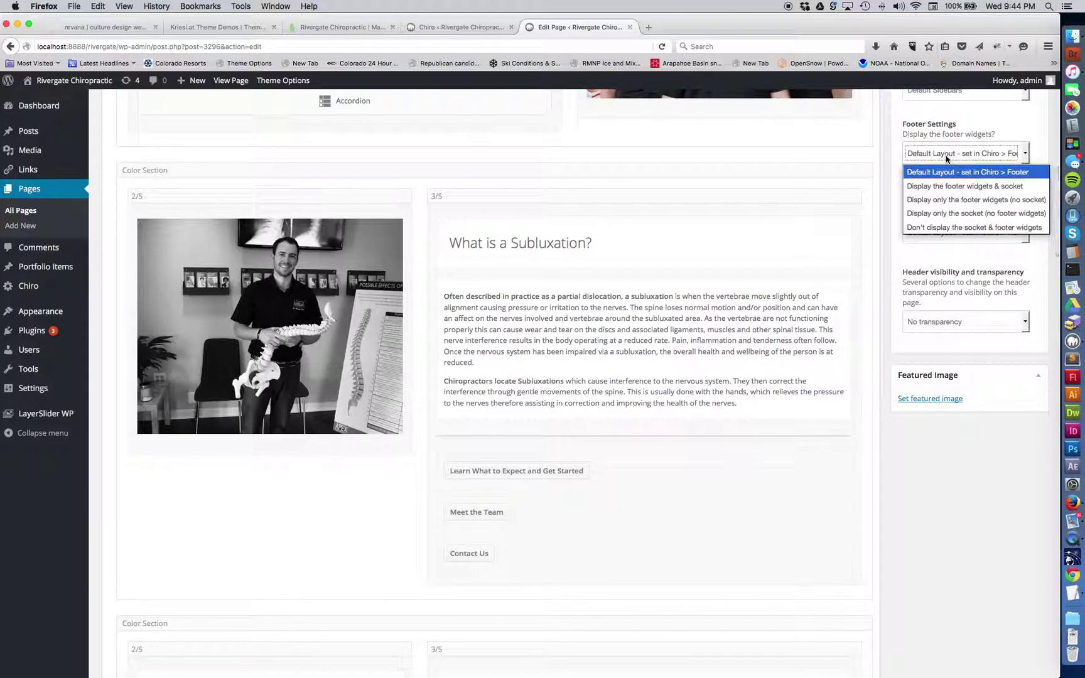
click(947, 156)
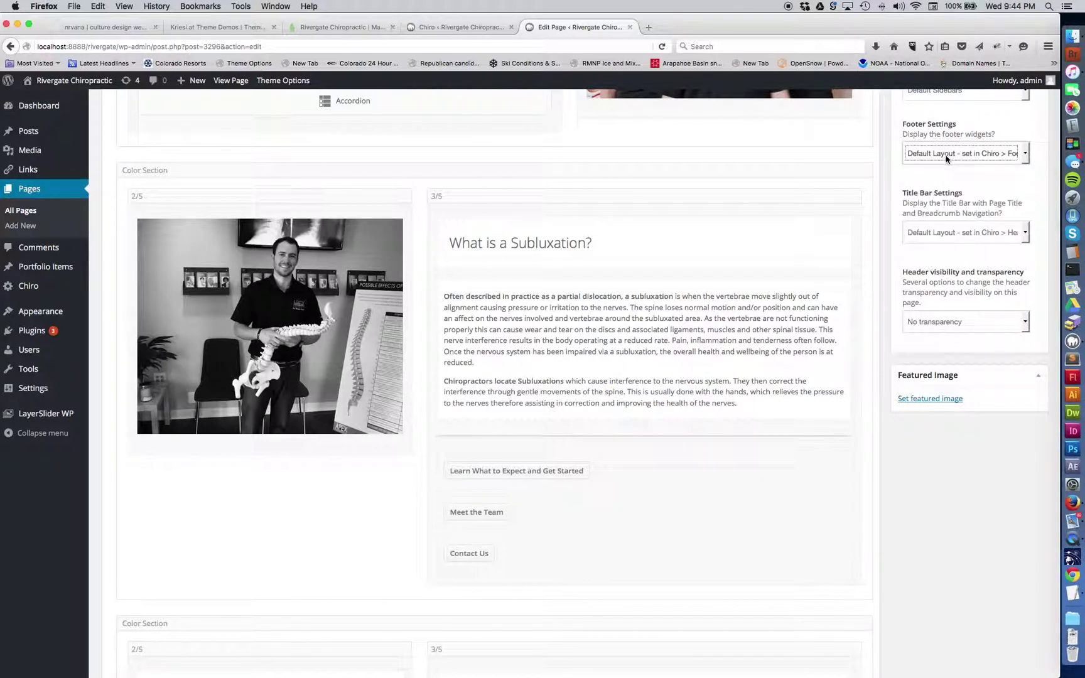
click(458, 30)
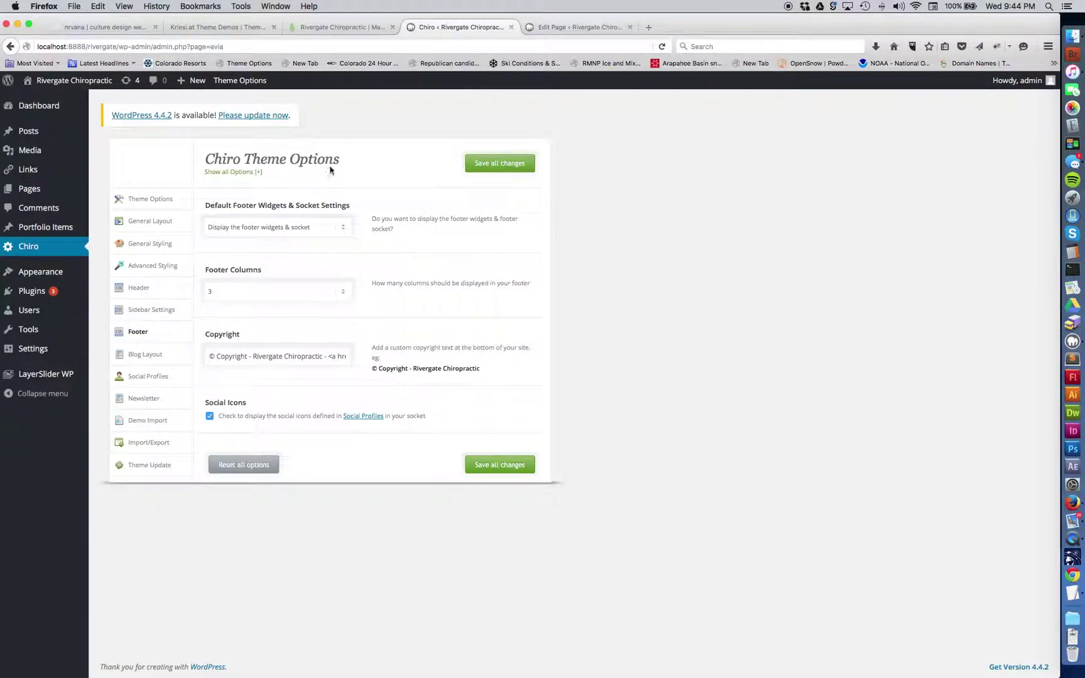
click(354, 28)
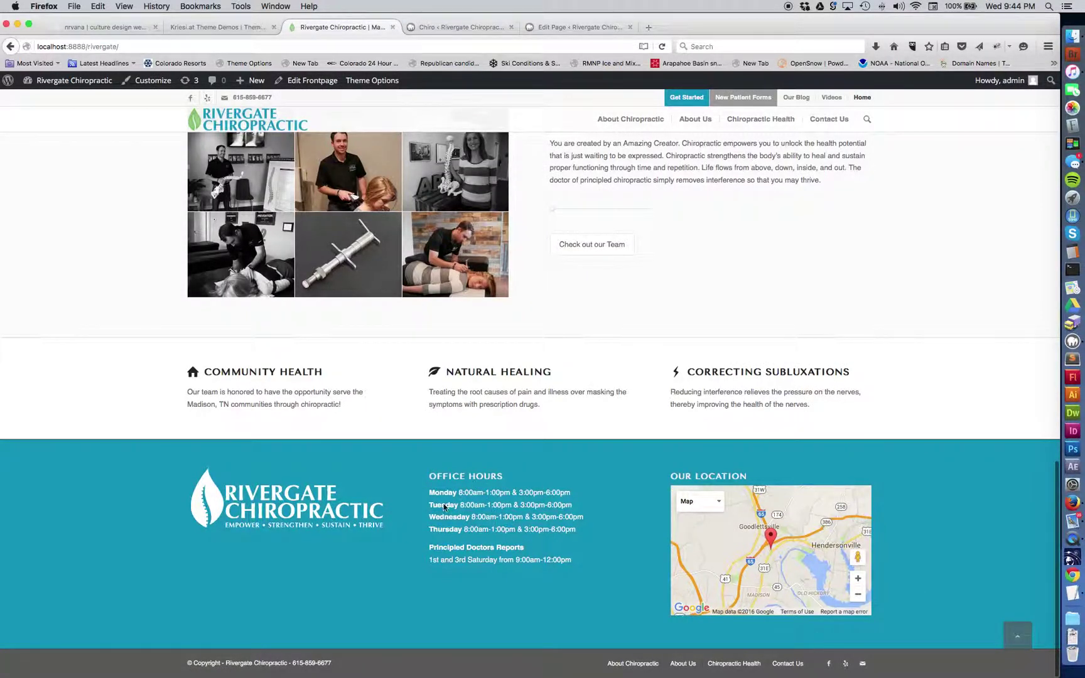
Inspect the full copyright text in the theme's footer settings and compare it with the socket on the live homepage
click(444, 27)
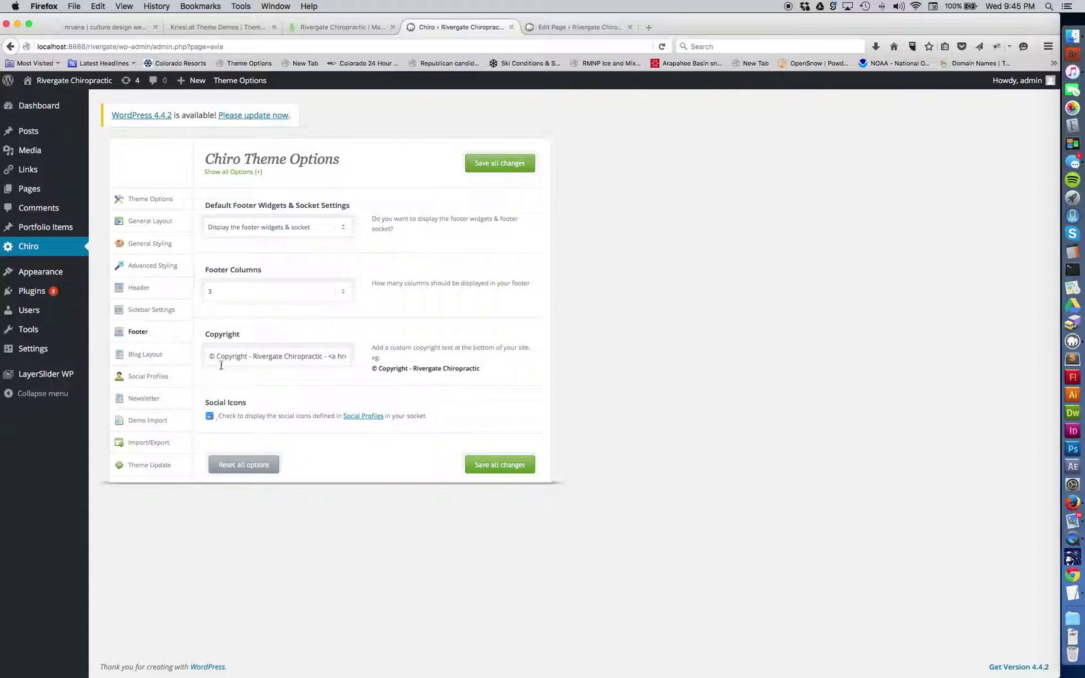
drag(207, 357, 347, 380)
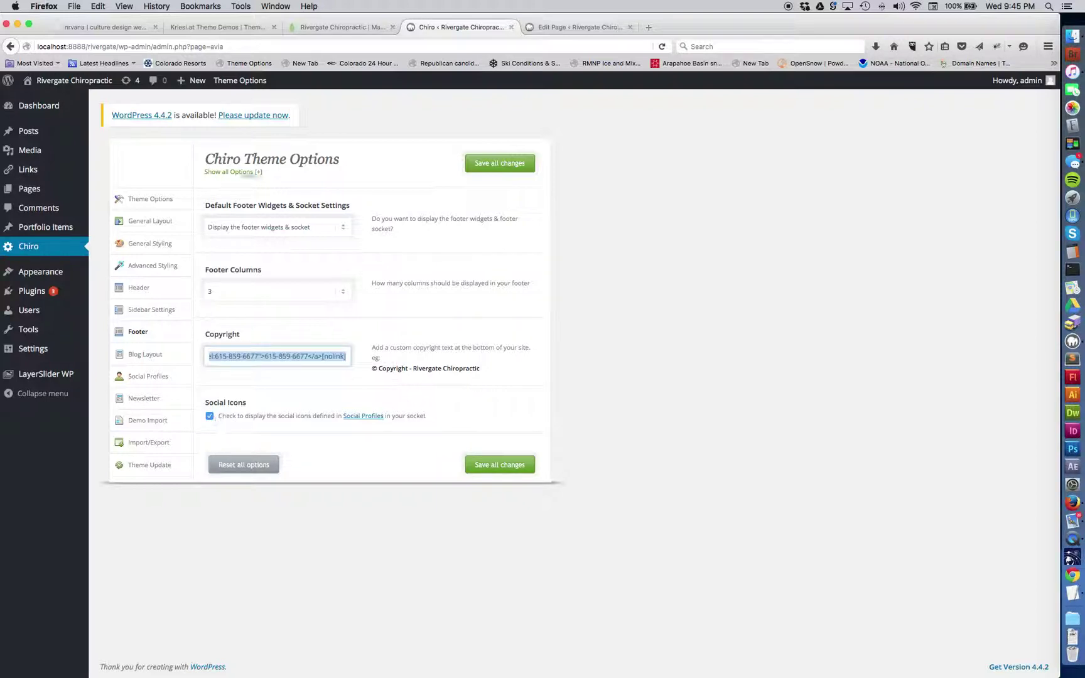
click(344, 28)
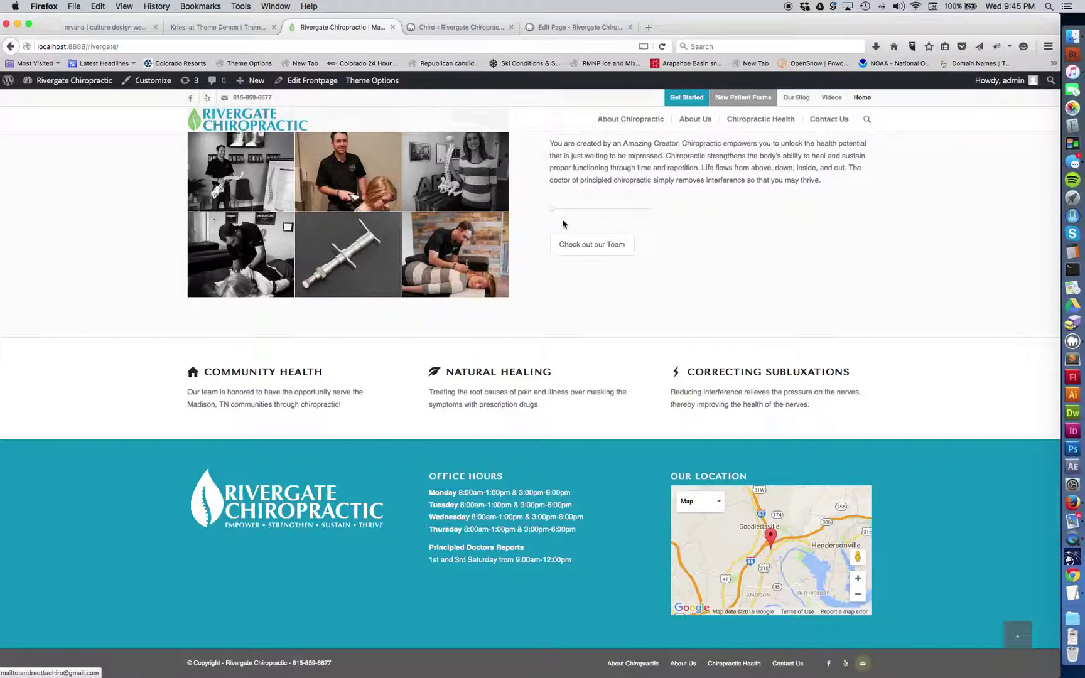
Open the theme's blog layout settings and review the post styles, meta elements and share link options
click(468, 28)
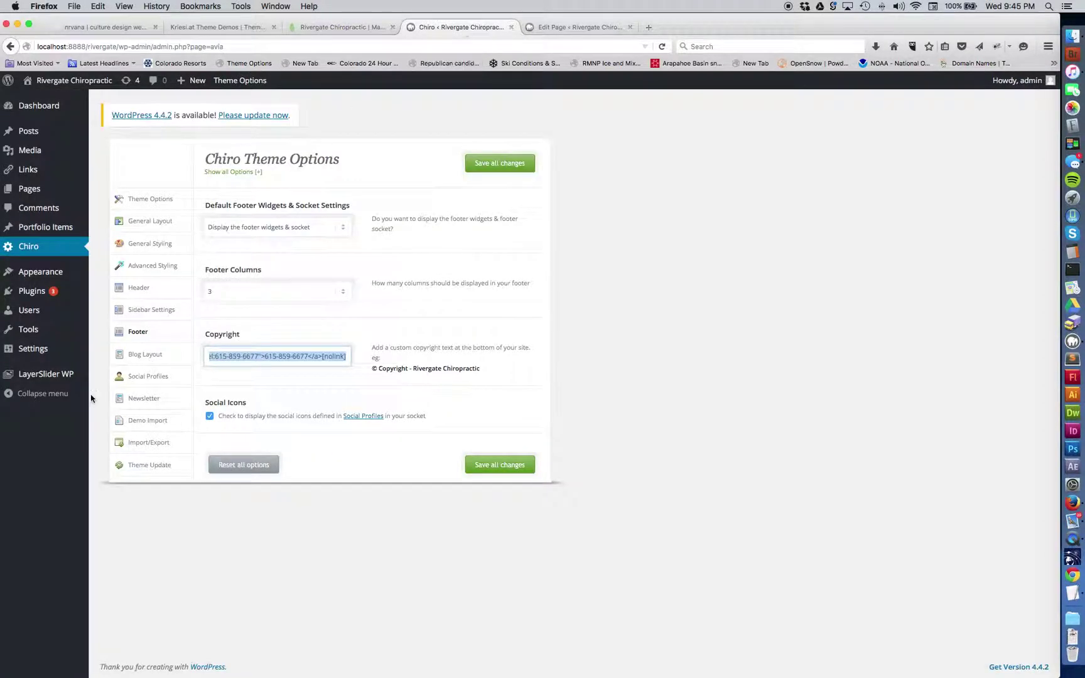
click(146, 354)
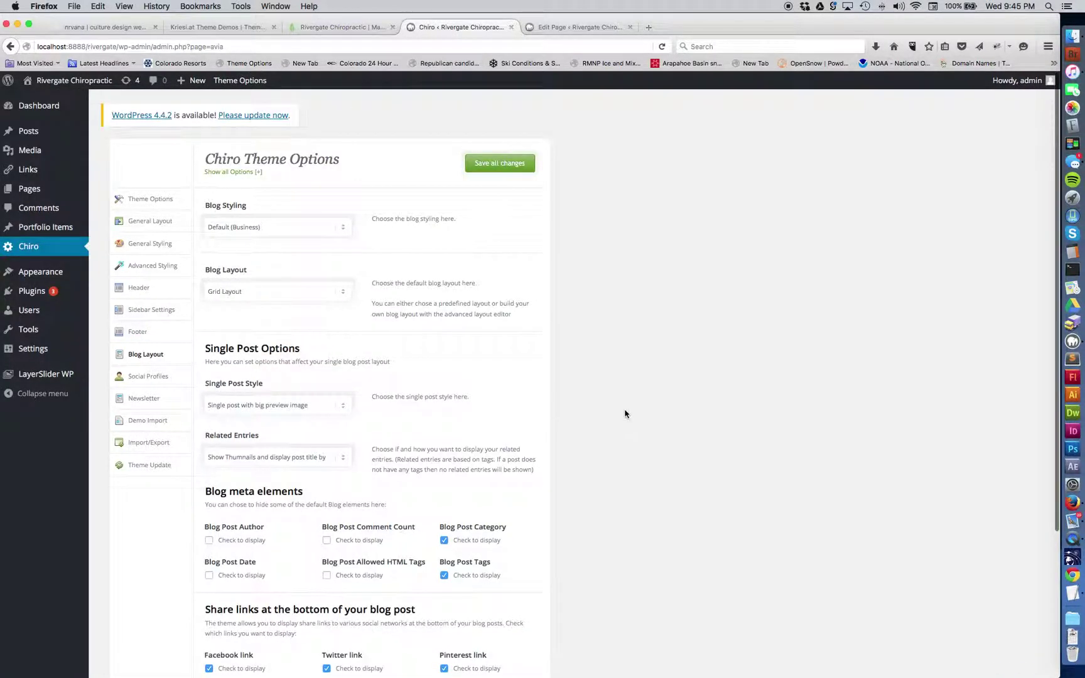
scroll(625, 413, down, 2)
scroll(625, 413, down, 3)
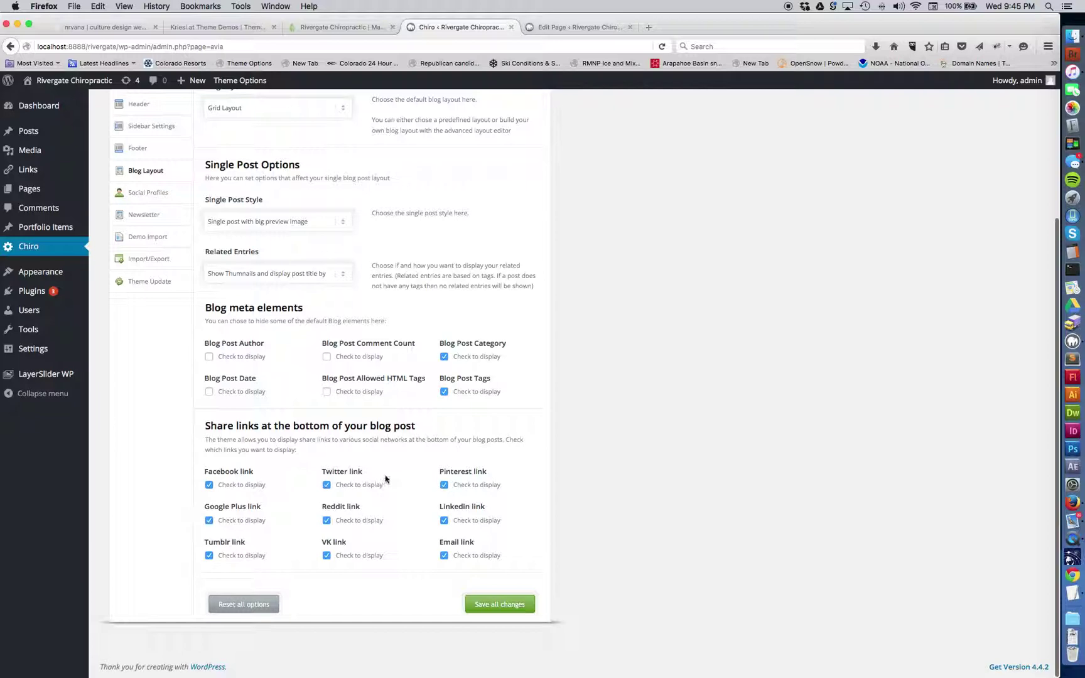
Open the live view of the About Chiropractic page from its editor
click(572, 31)
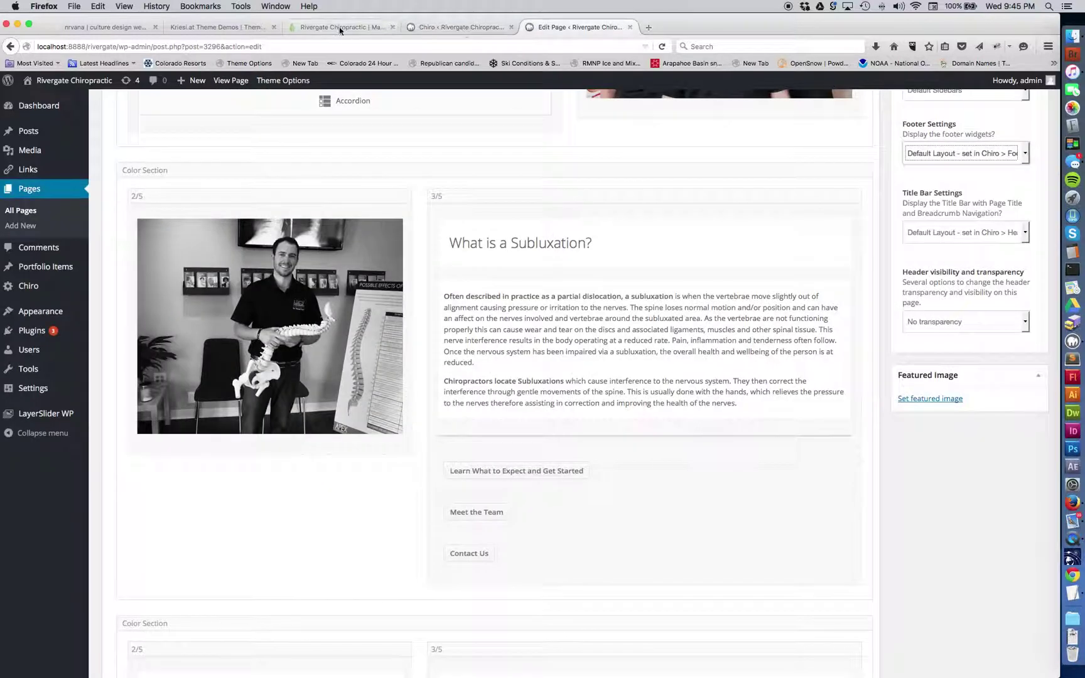
click(339, 30)
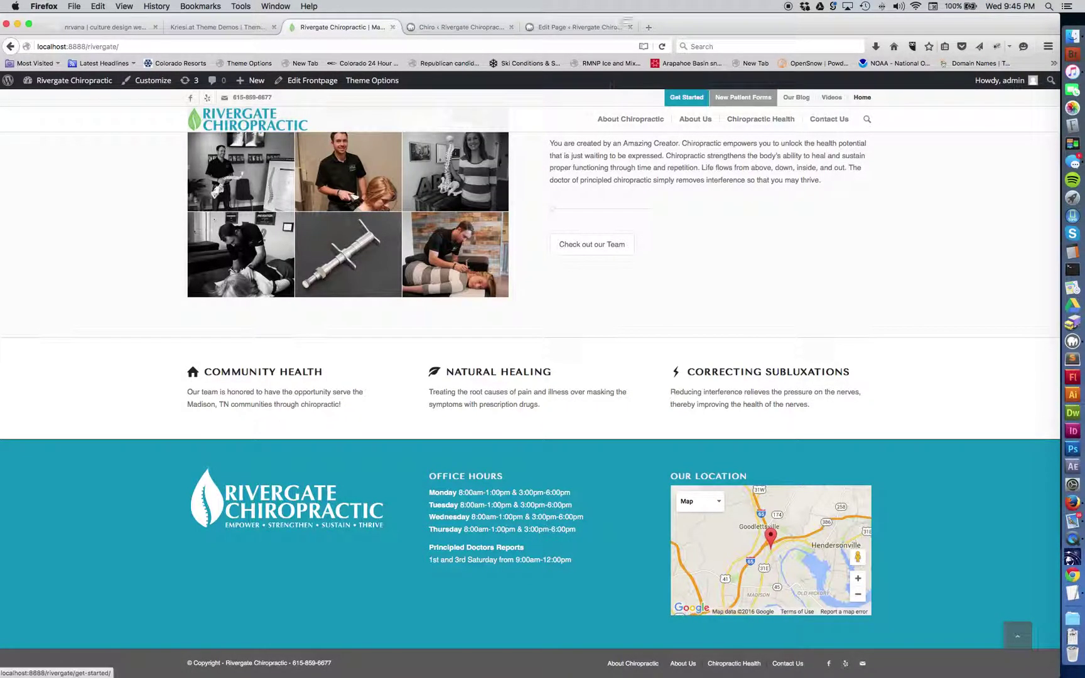
click(598, 28)
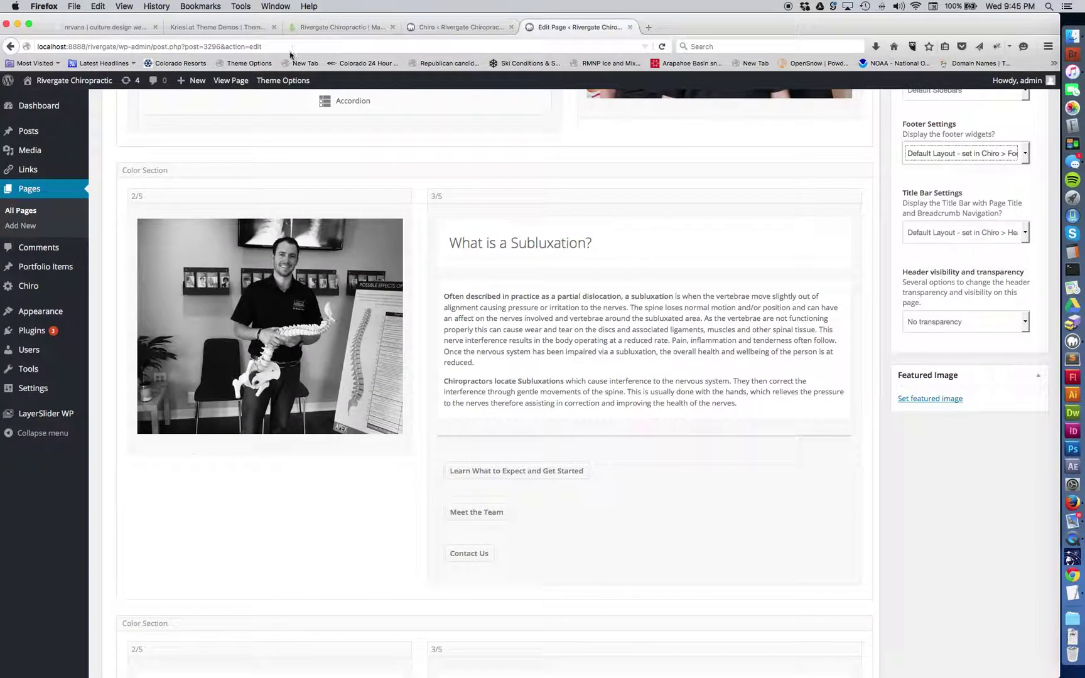
click(230, 80)
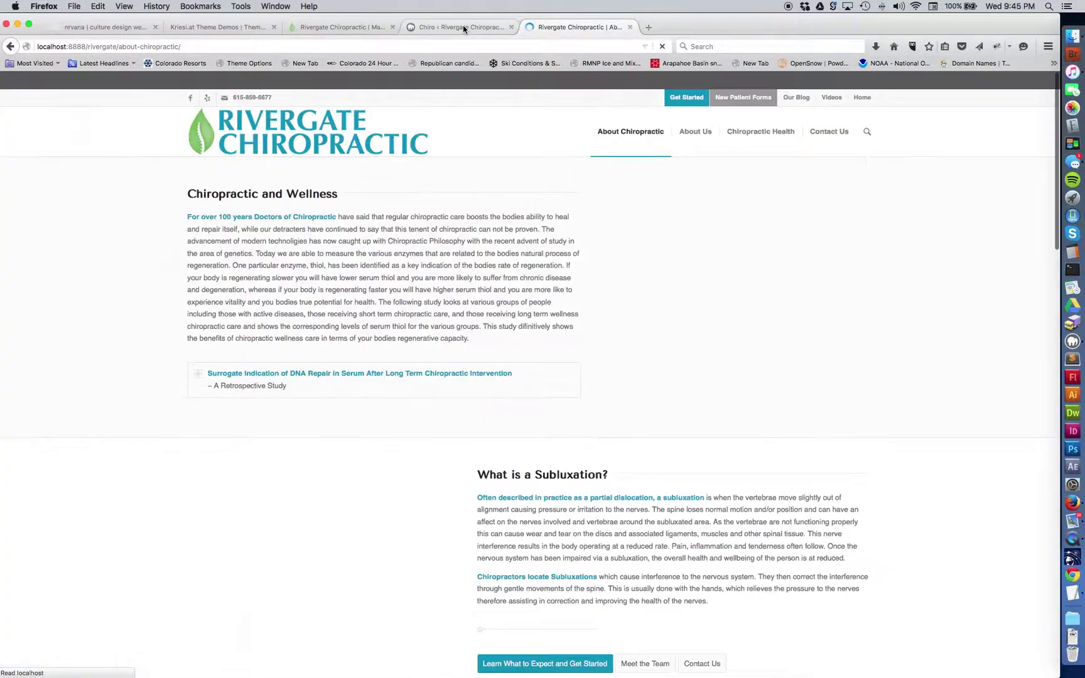
Open the theme's social profiles settings and review the available icons, keeping Facebook for the first profile, and the linked URLs
click(462, 27)
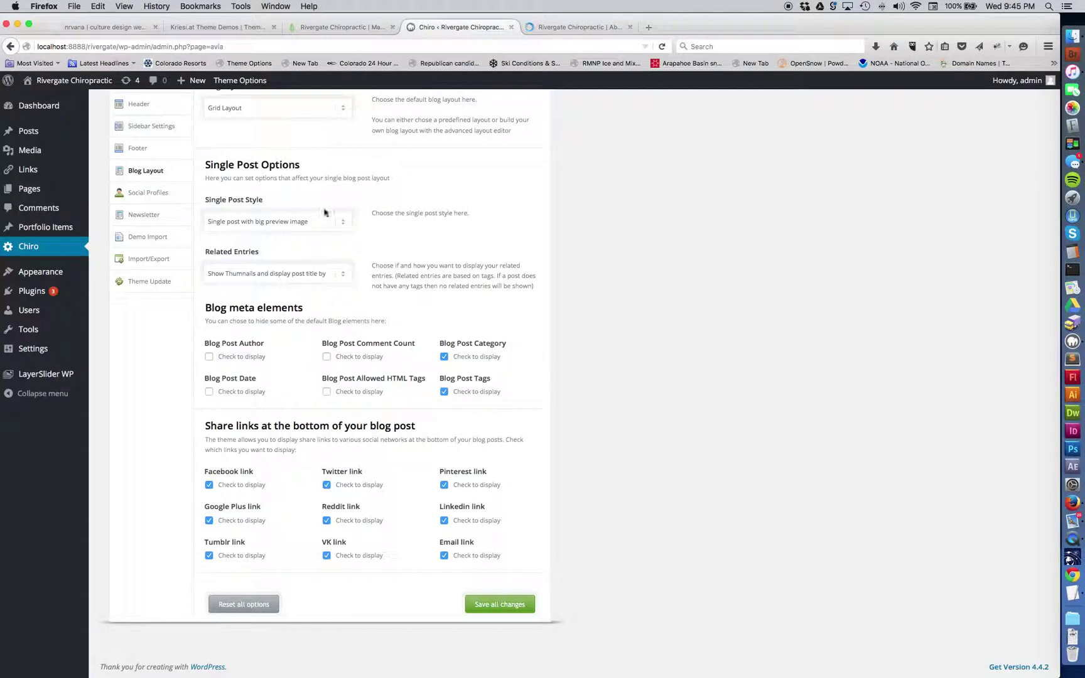
click(143, 195)
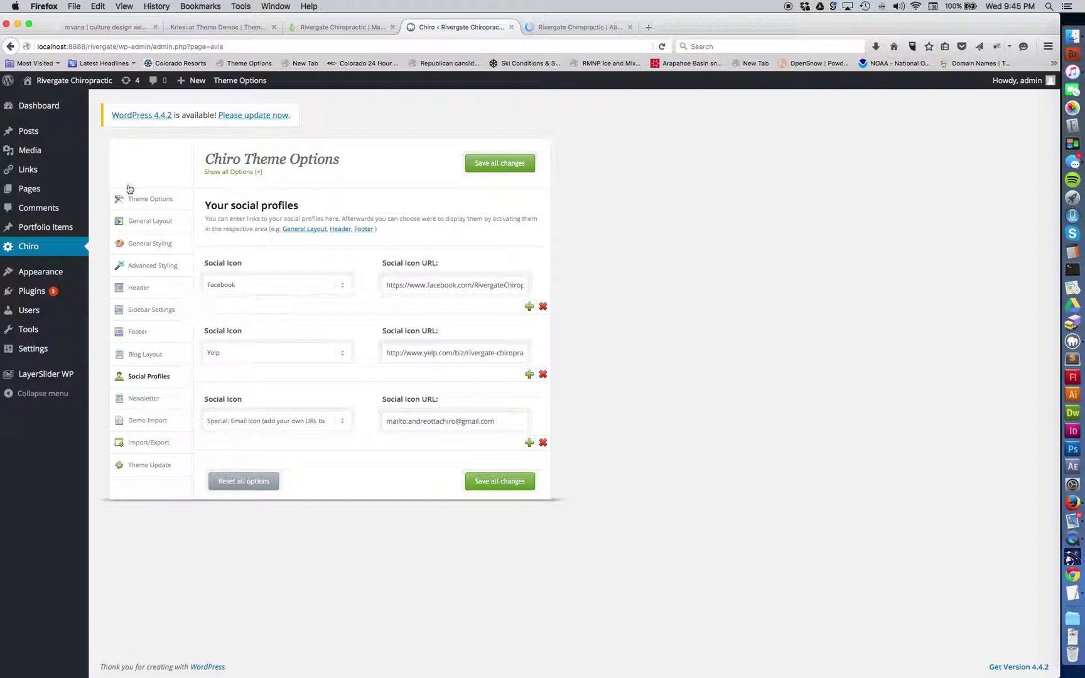
click(252, 287)
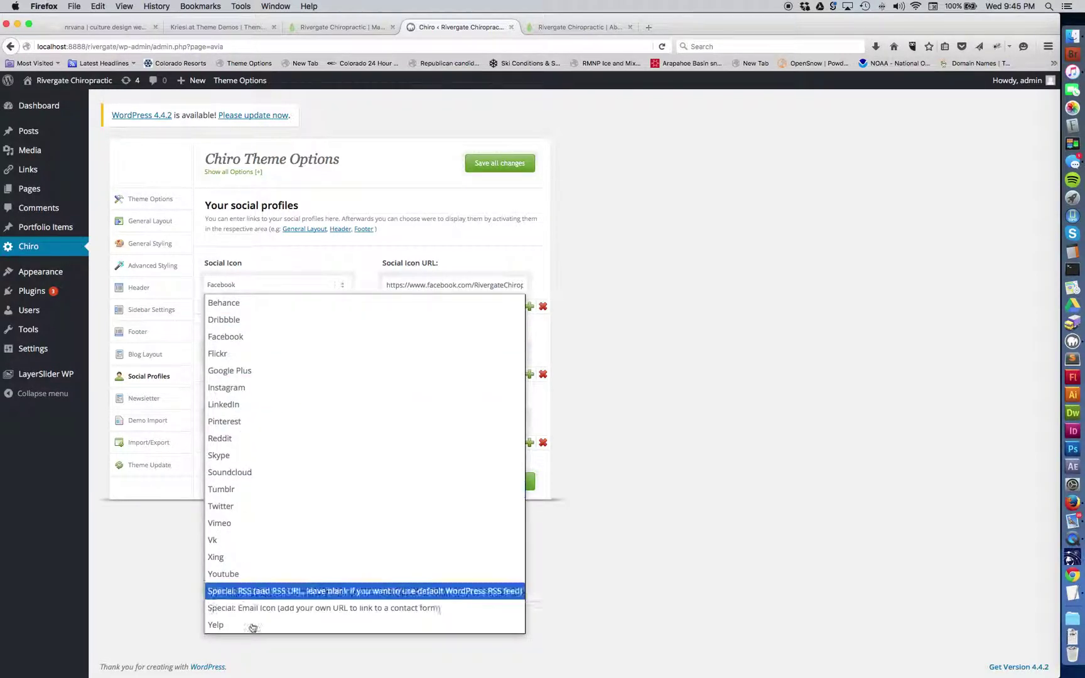
click(240, 337)
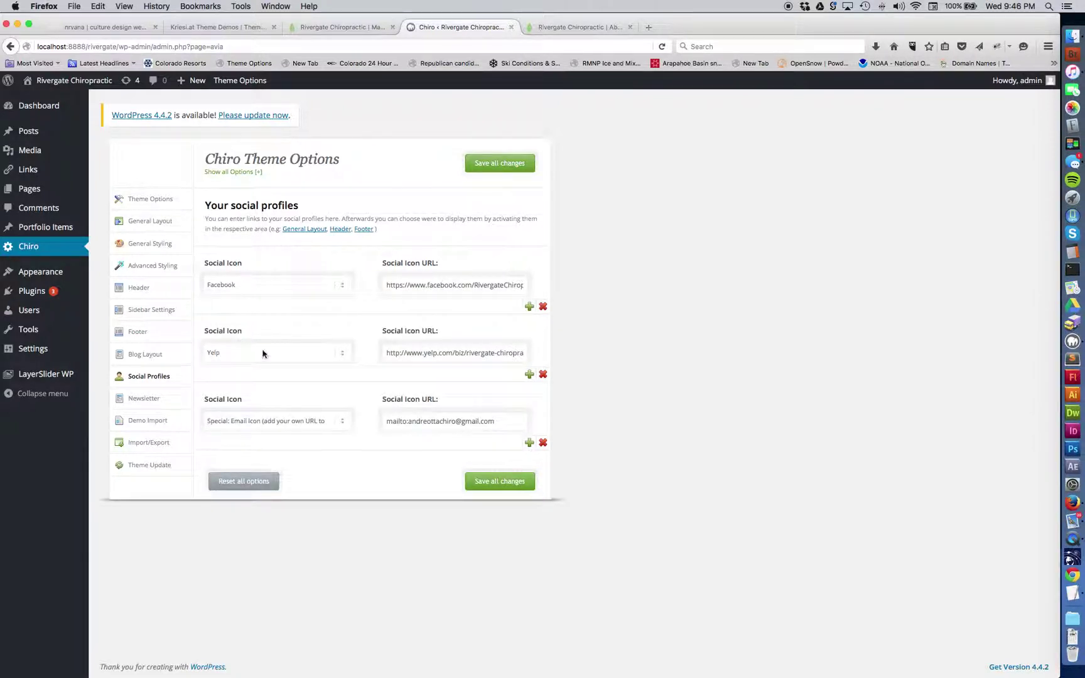
drag(468, 288, 554, 292)
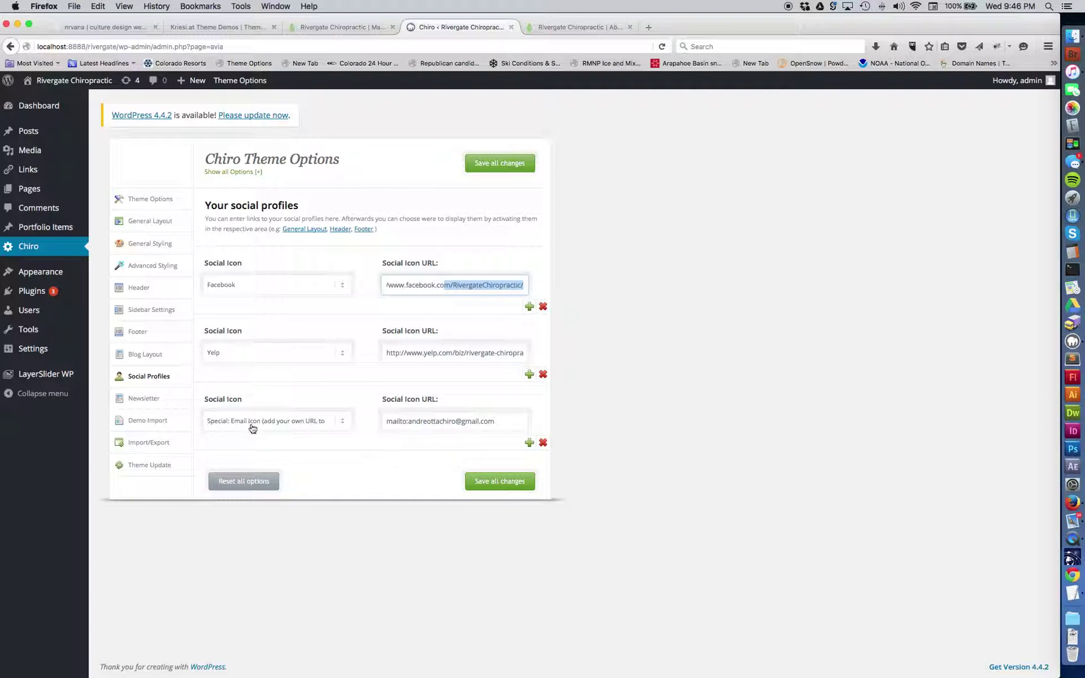
drag(495, 421, 369, 421)
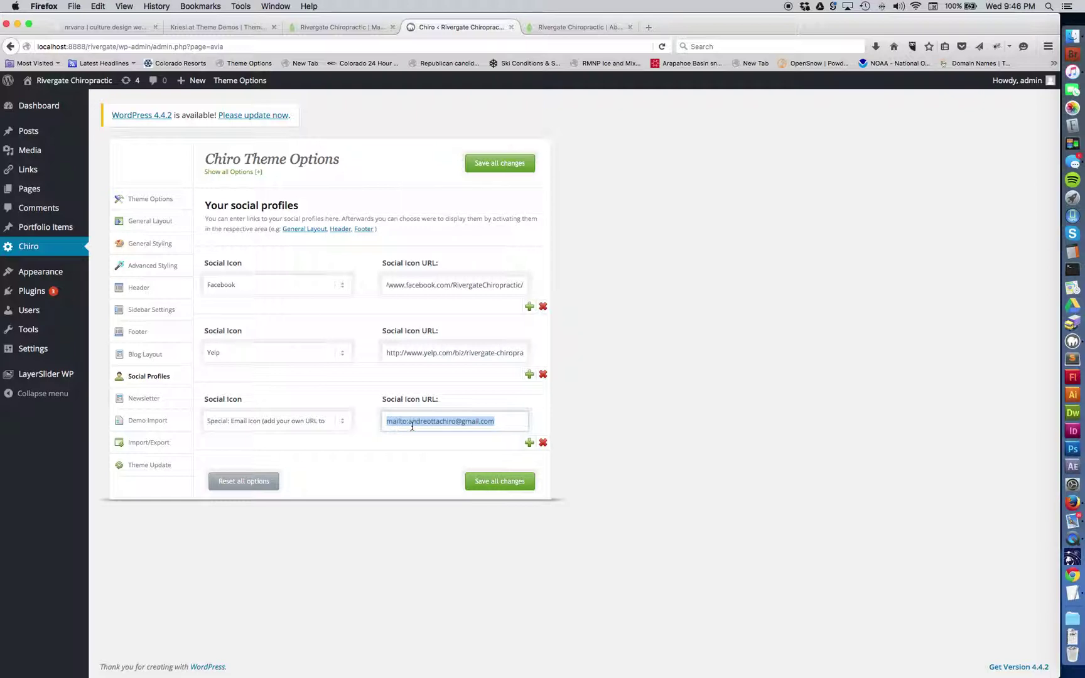
click(610, 396)
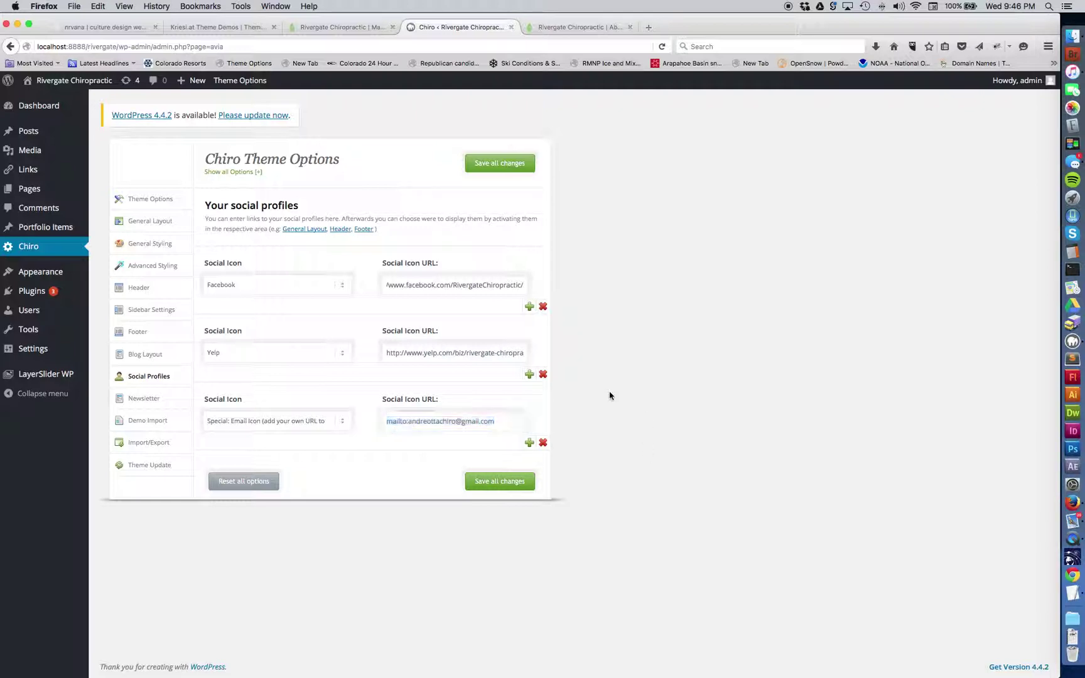
Load the live Chiropractic Health page and open the theme's Mailchimp newsletter settings
click(572, 28)
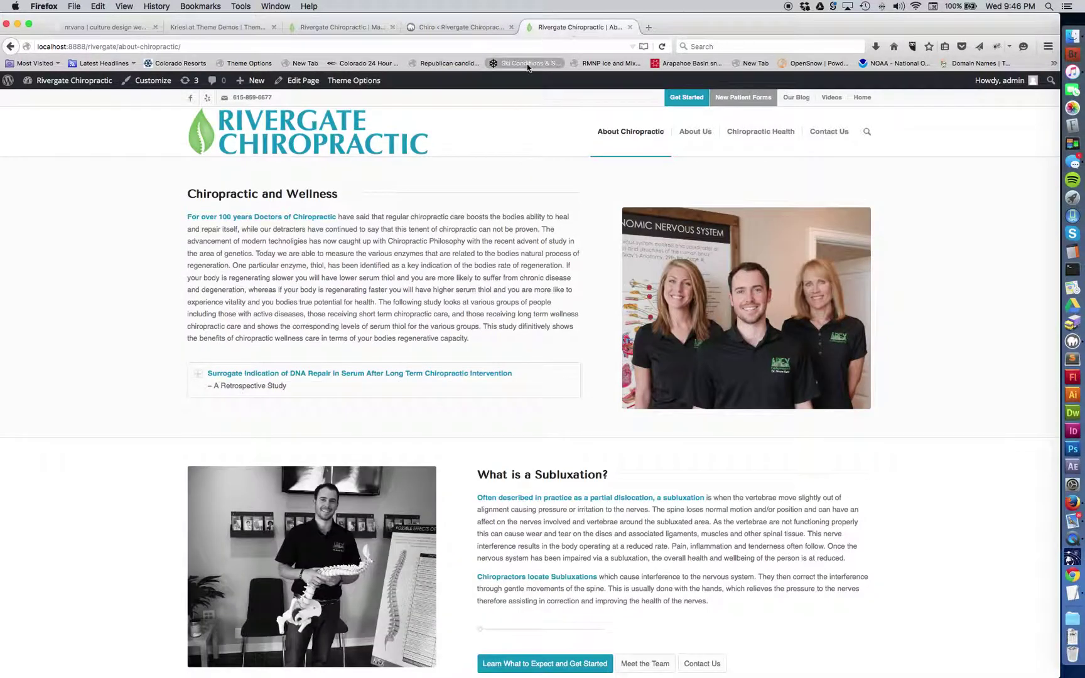
click(750, 138)
click(454, 29)
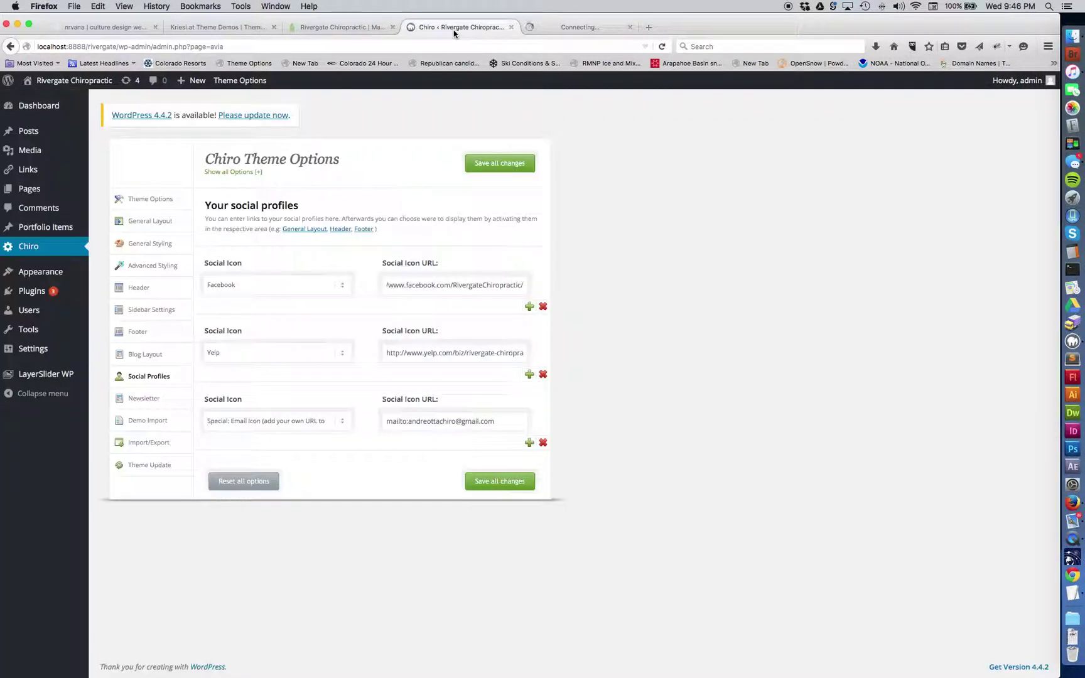
click(139, 400)
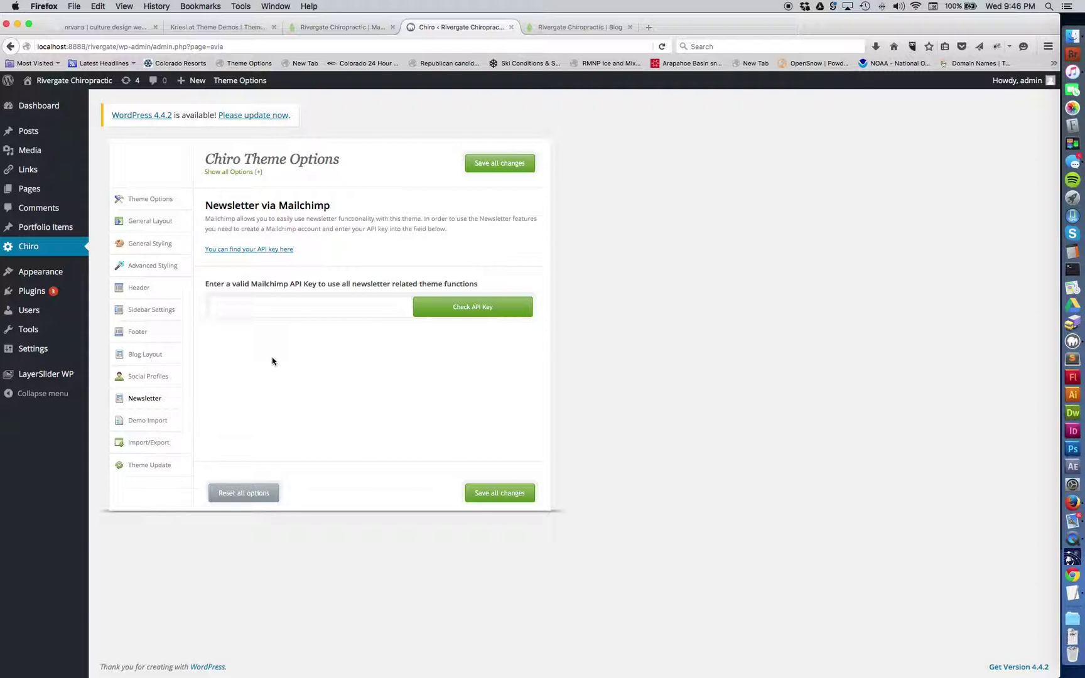
Open the Addiction post from the live blog grid and return to the theme options
click(545, 28)
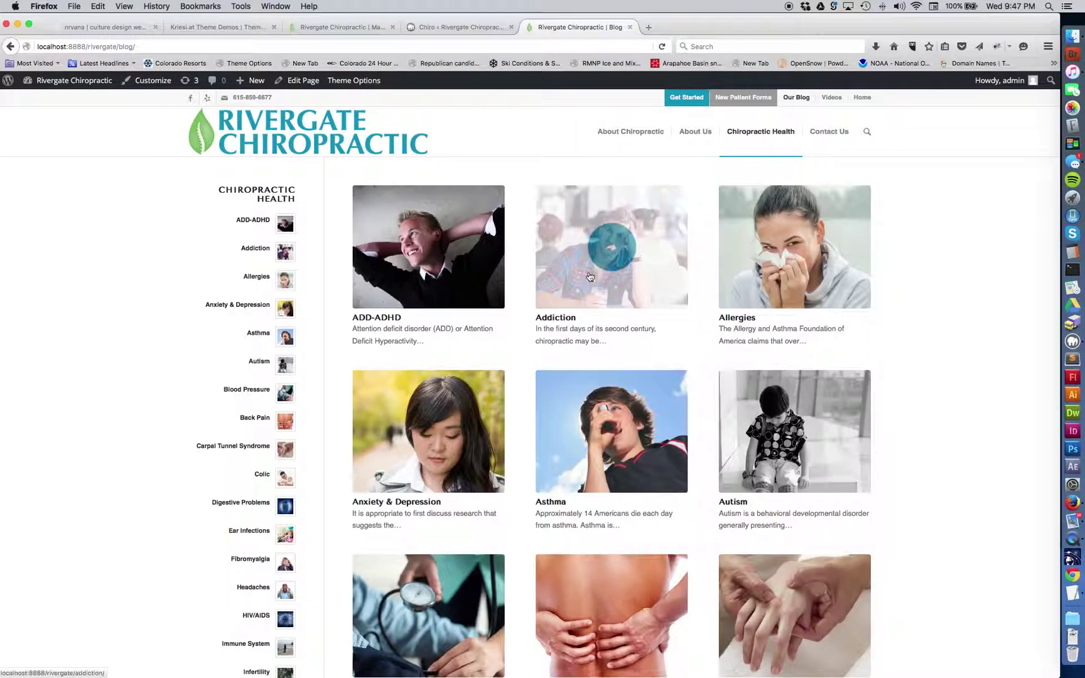
click(459, 27)
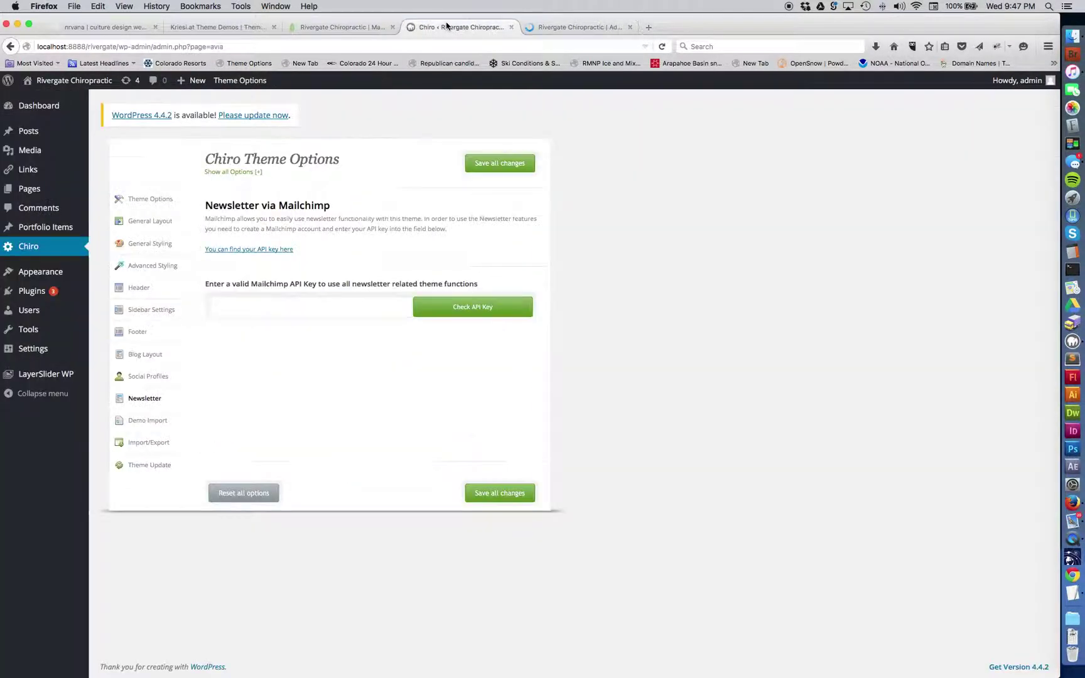
Open the theme's demo import settings and browse the list of available demos
click(147, 421)
scroll(496, 461, down, 5)
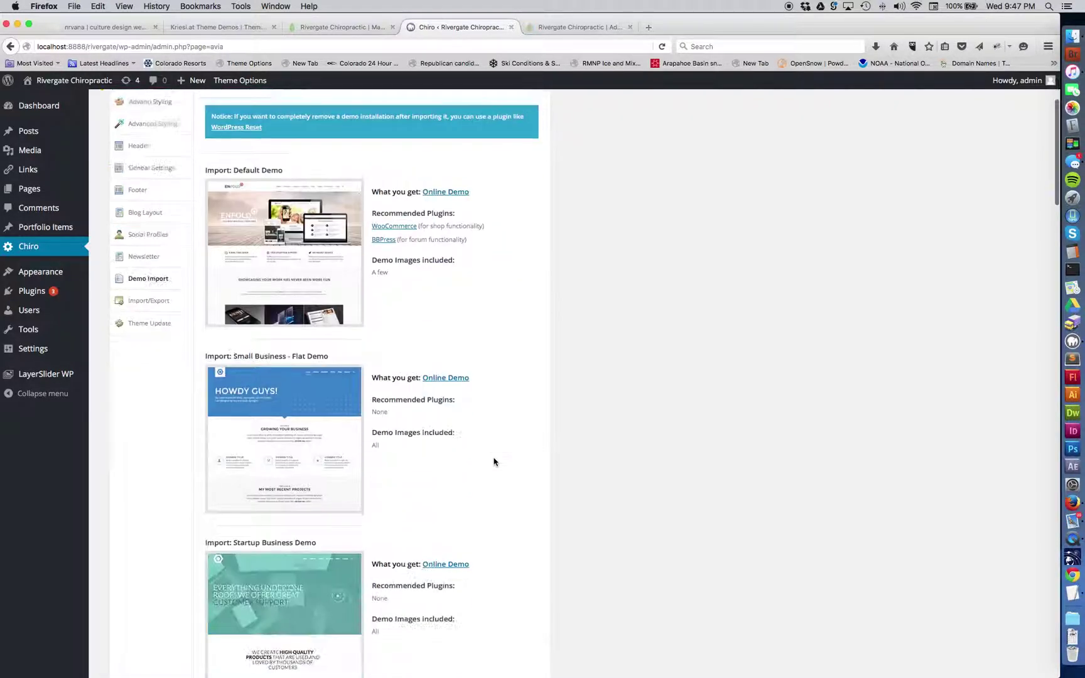
scroll(498, 462, down, 15)
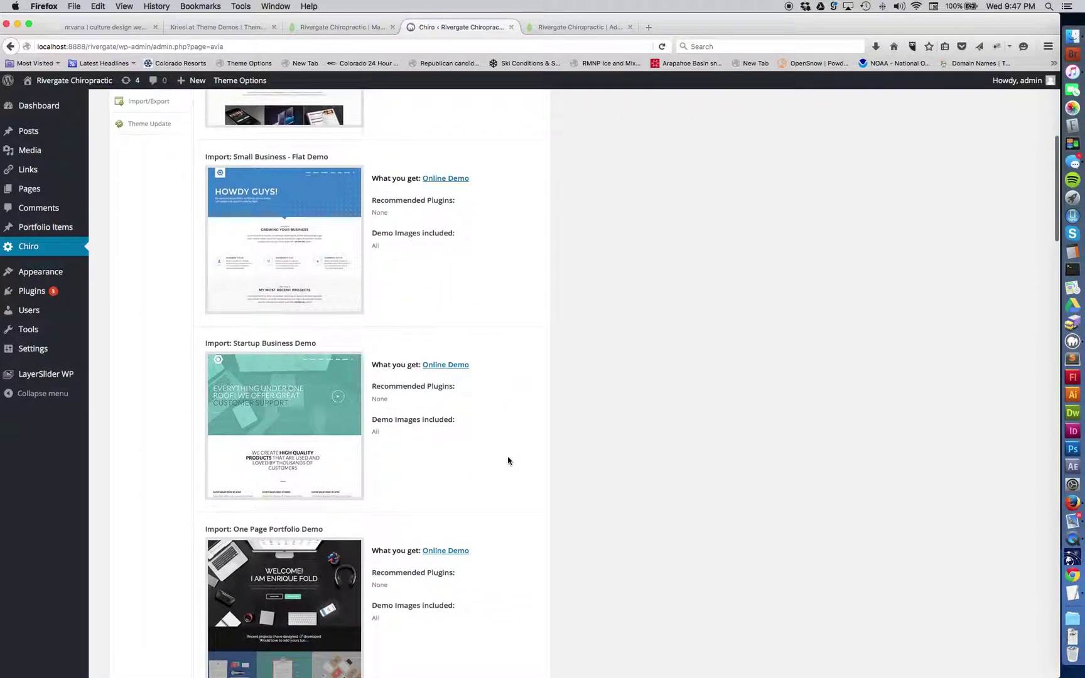
scroll(508, 460, down, 20)
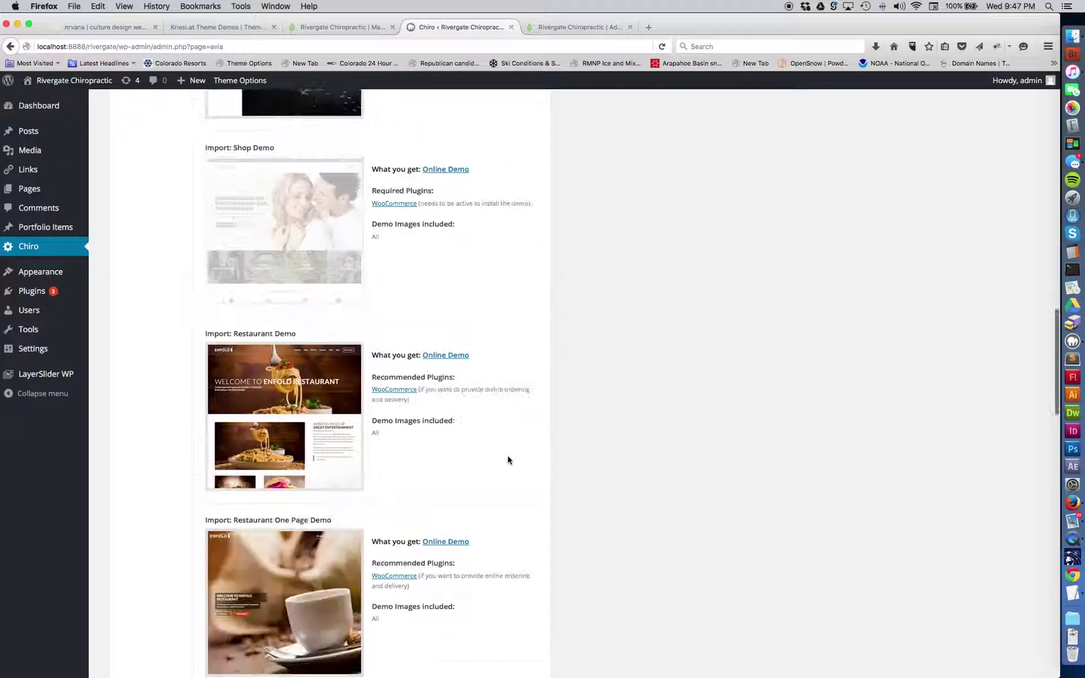
scroll(508, 460, down, 10)
scroll(504, 375, up, 20)
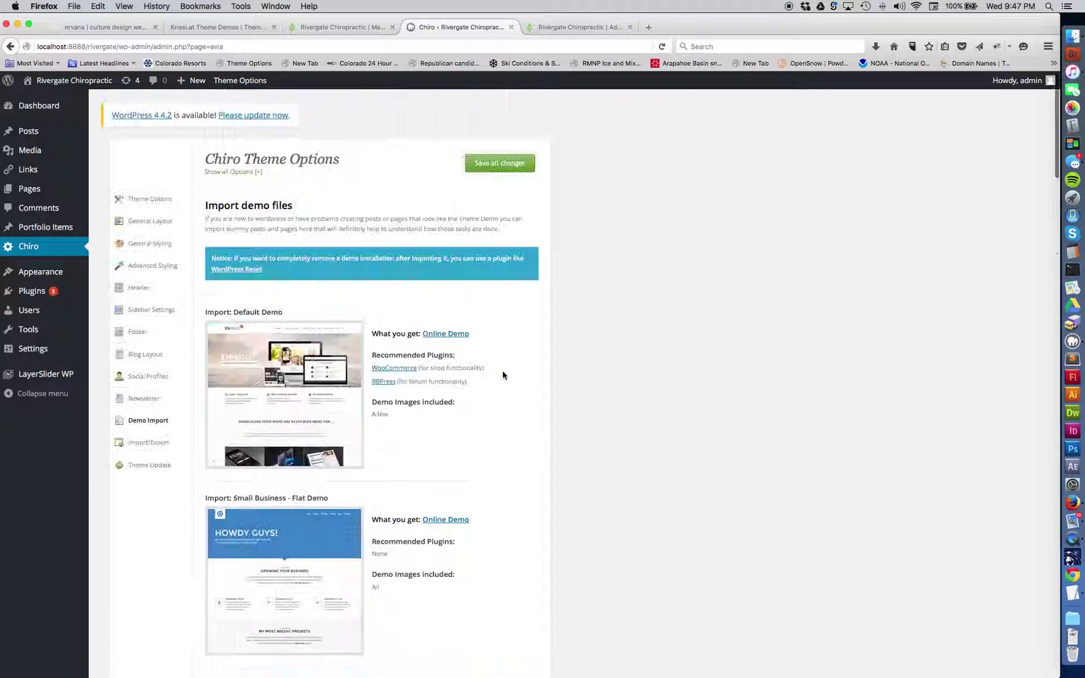
Review the theme's import/export settings and the theme update settings, highlighting the Themeforest API key field
click(167, 444)
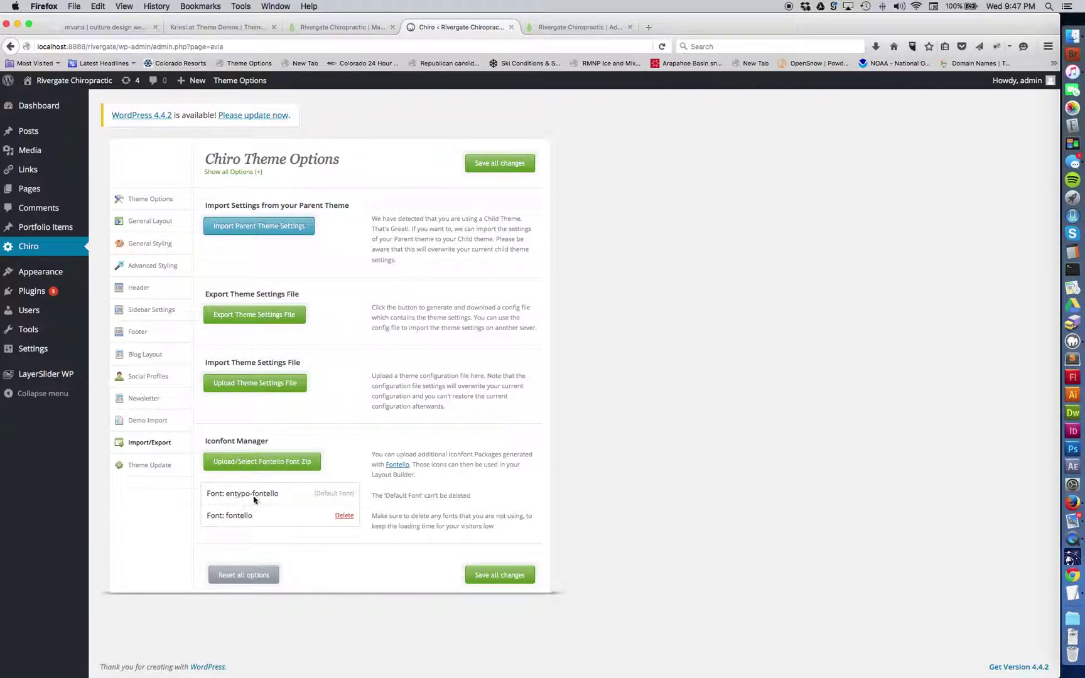
click(146, 468)
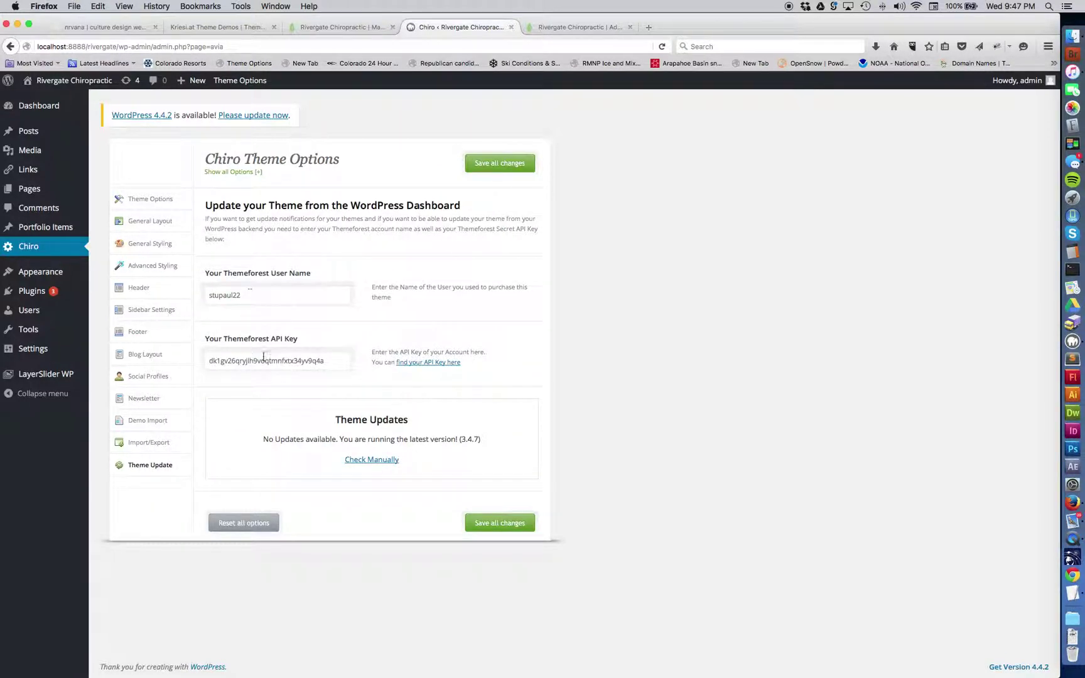
drag(340, 360, 162, 358)
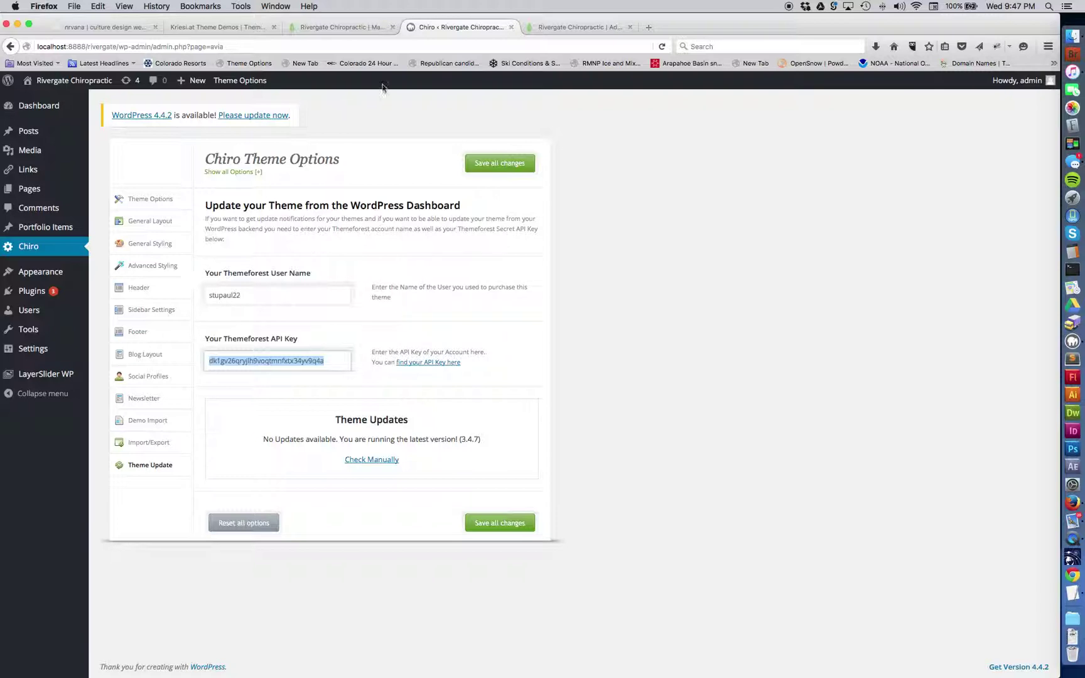
Examine the share links and related entries at the end of the live Addiction post
click(549, 31)
scroll(443, 459, down, 15)
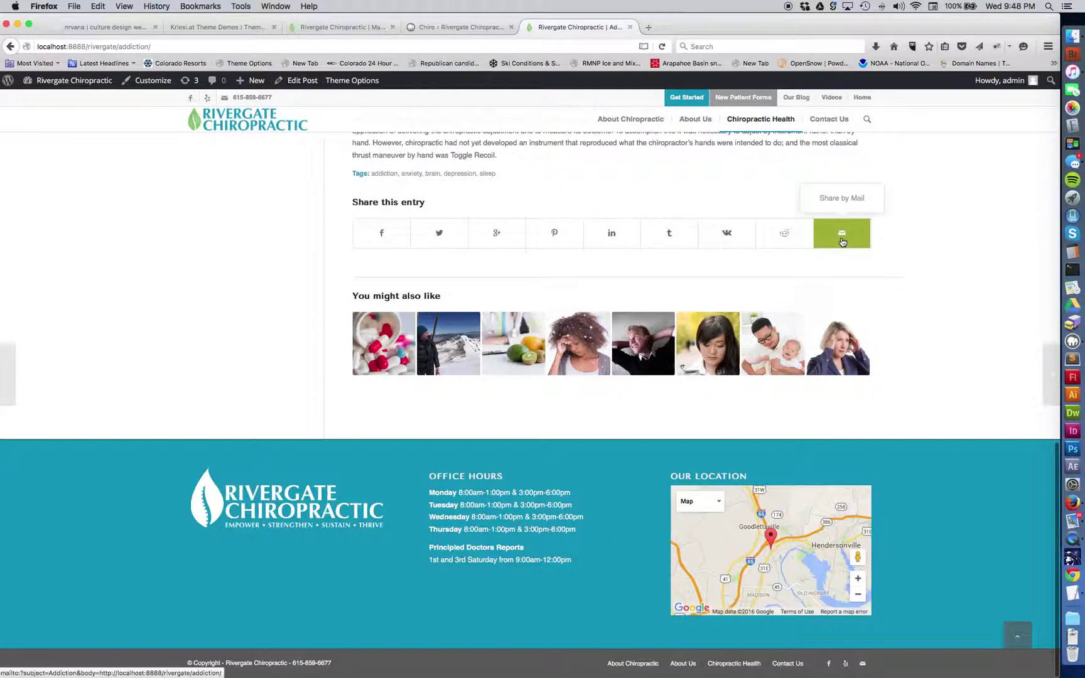
Revisit the theme's header settings and switch to the nrvana website
click(449, 29)
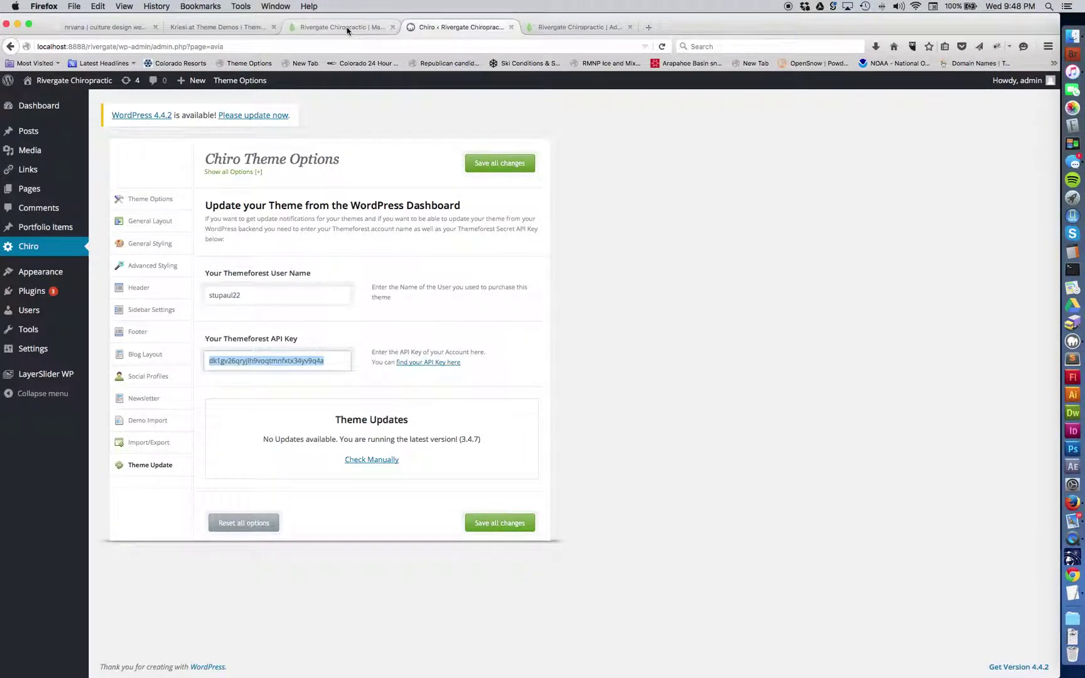
click(347, 28)
click(429, 29)
click(140, 289)
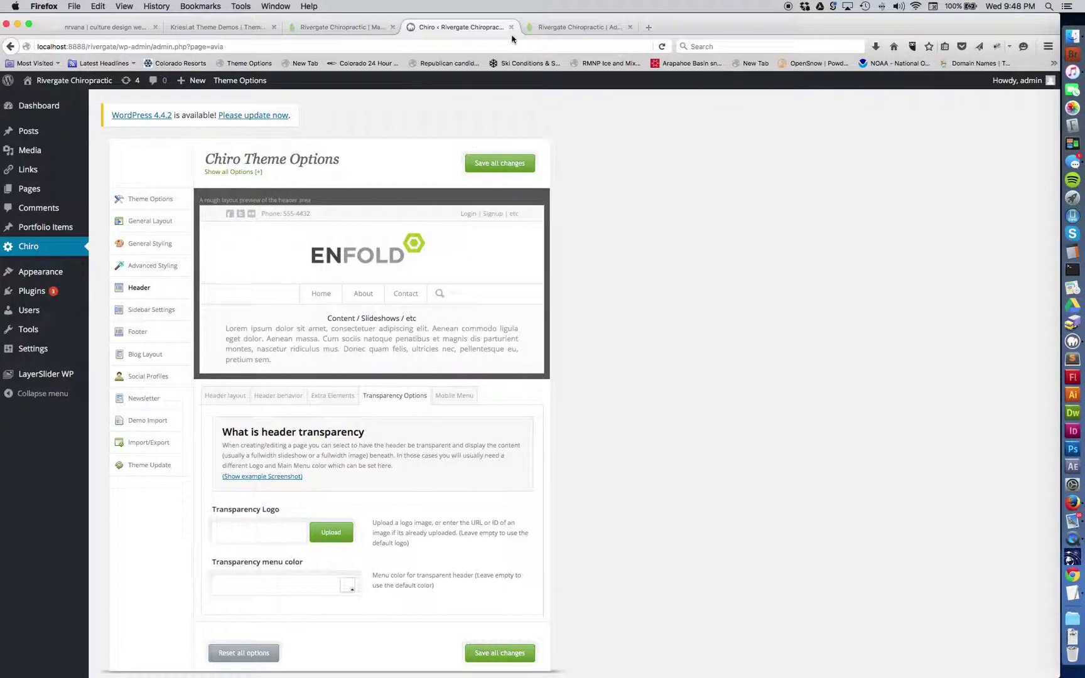
click(115, 28)
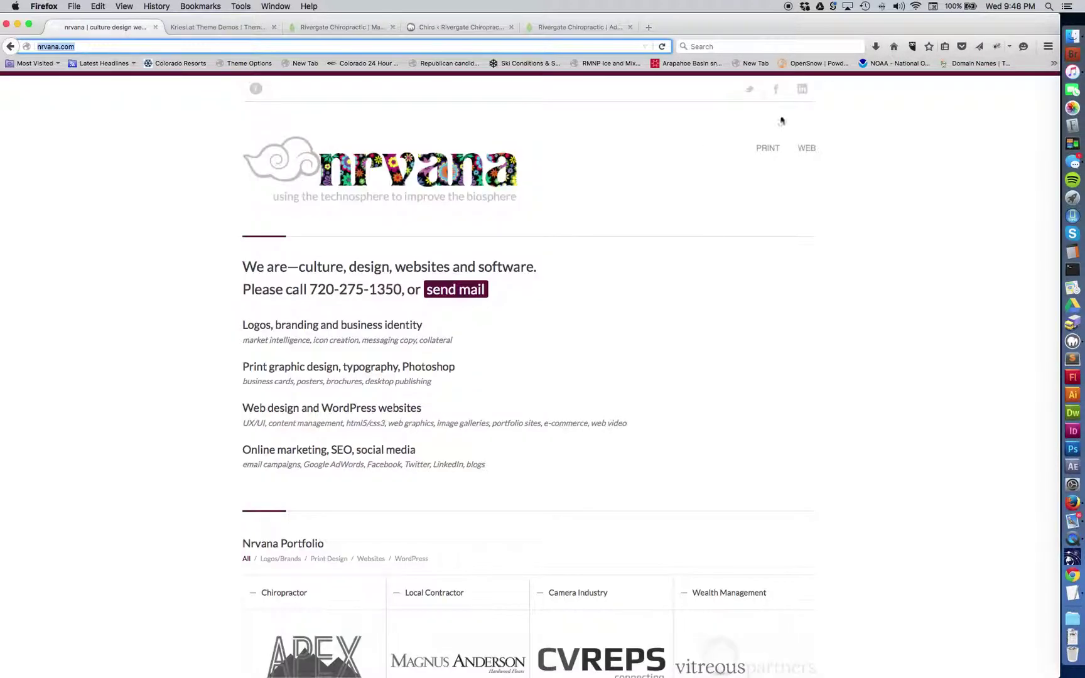